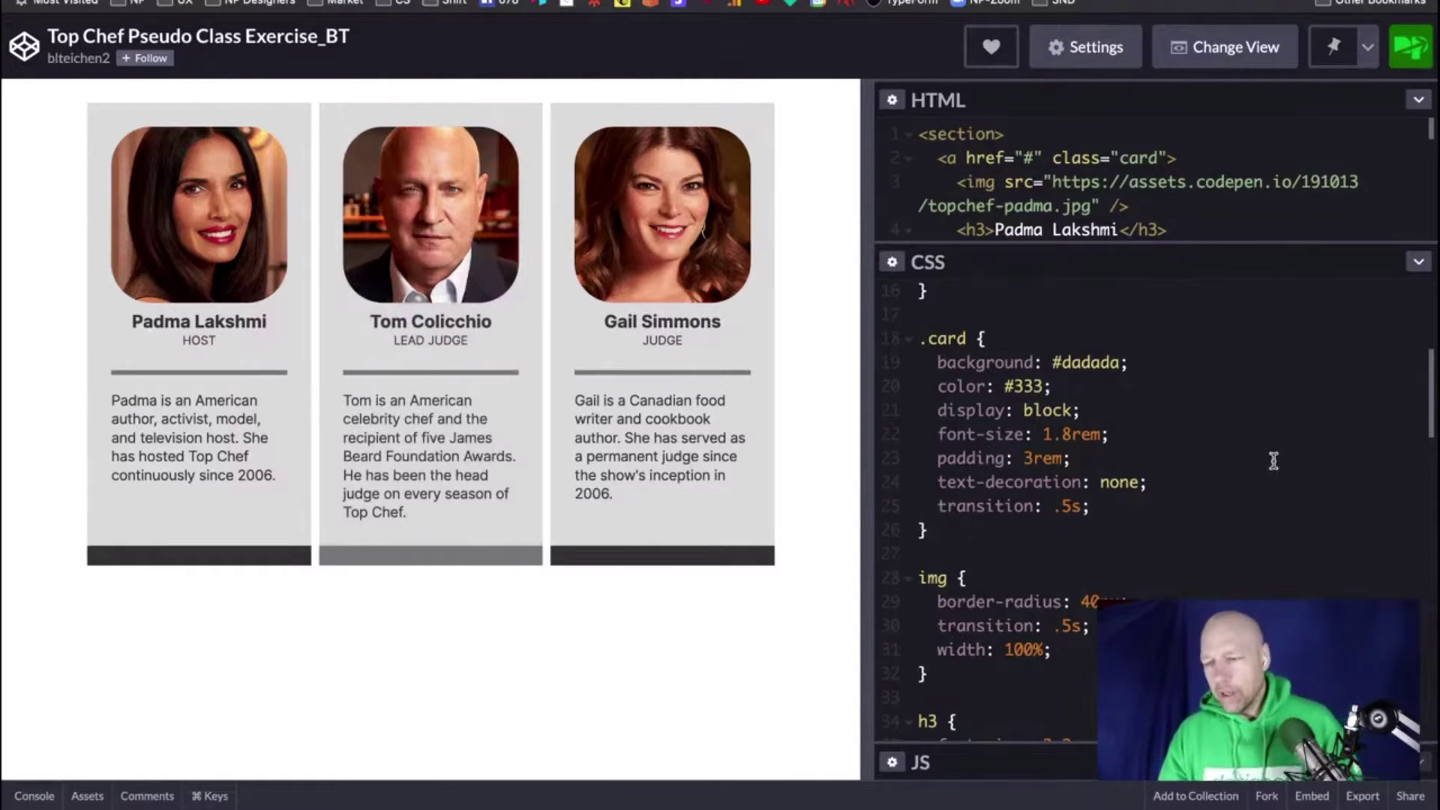
pyautogui.scroll(-6, 1273, 460)
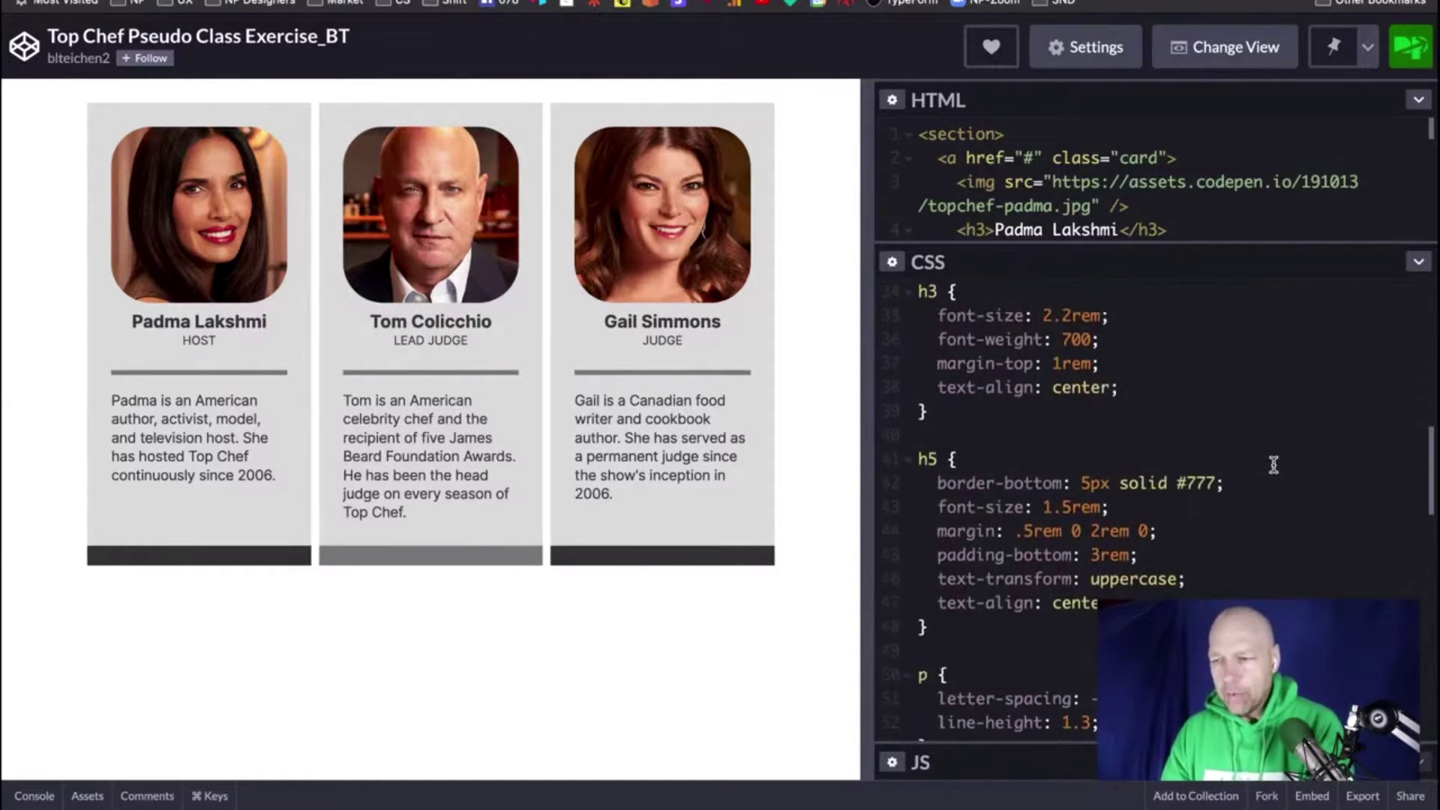
pyautogui.scroll(-6, 1273, 465)
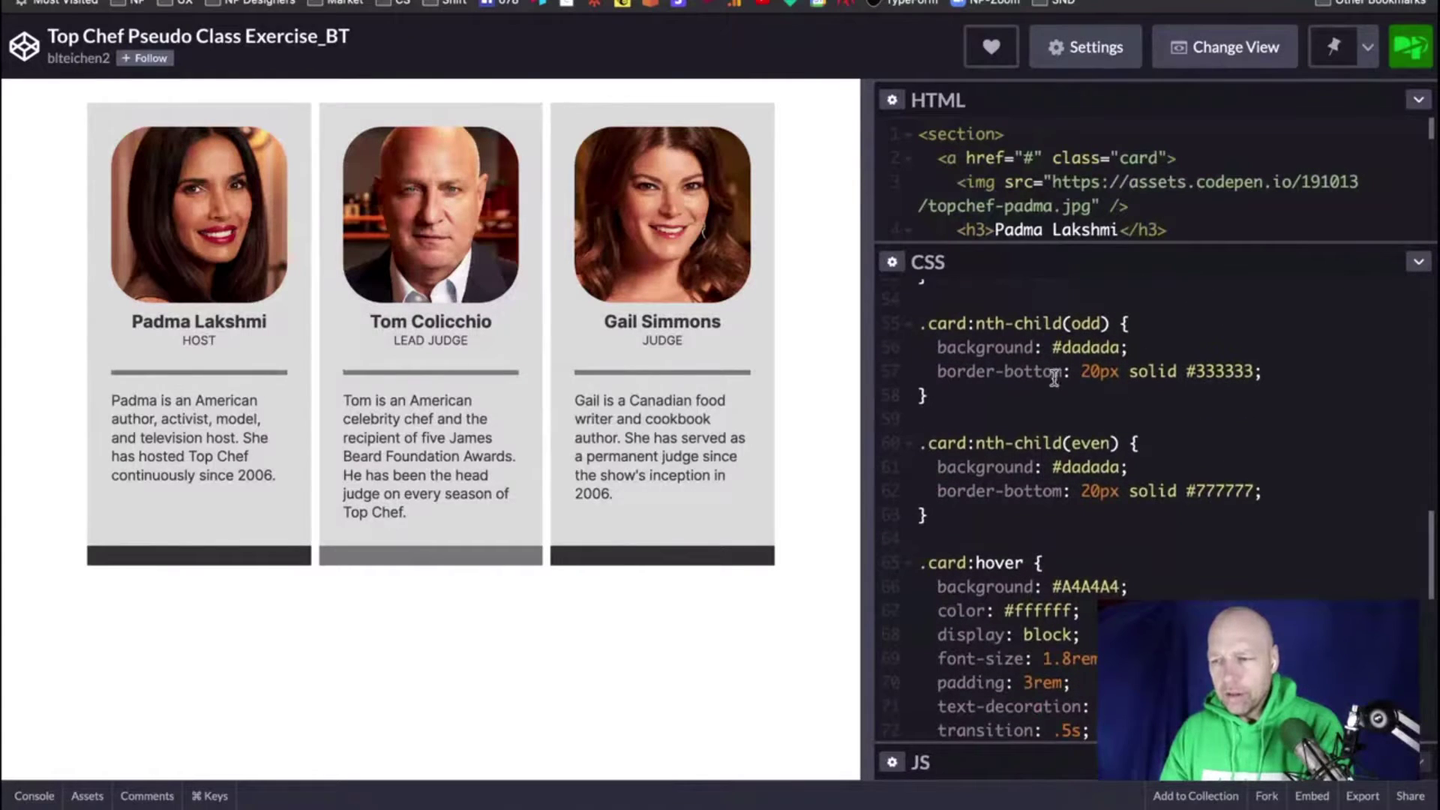
pyautogui.moveTo(928, 515); pyautogui.dragTo(900, 321)
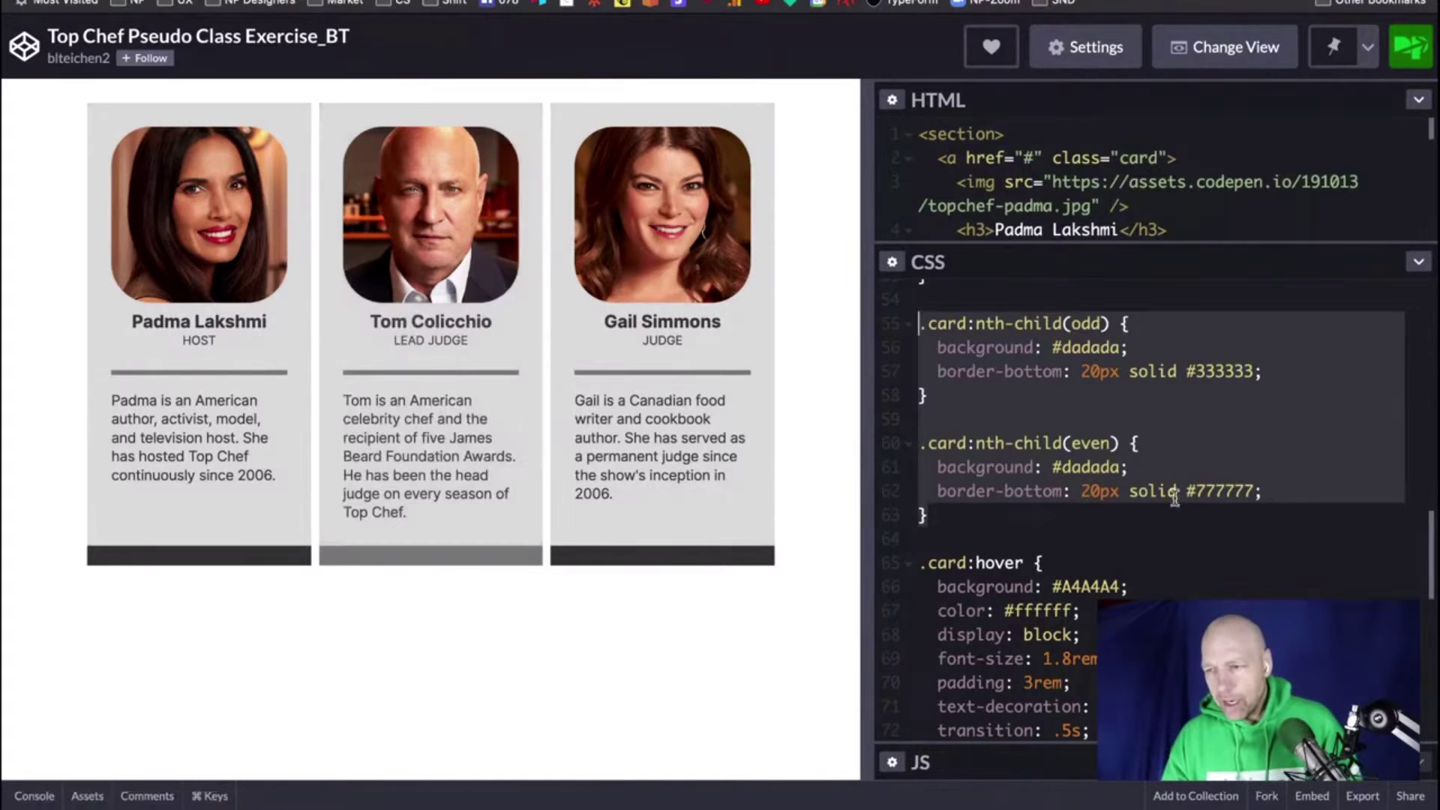
pyautogui.click(965, 516)
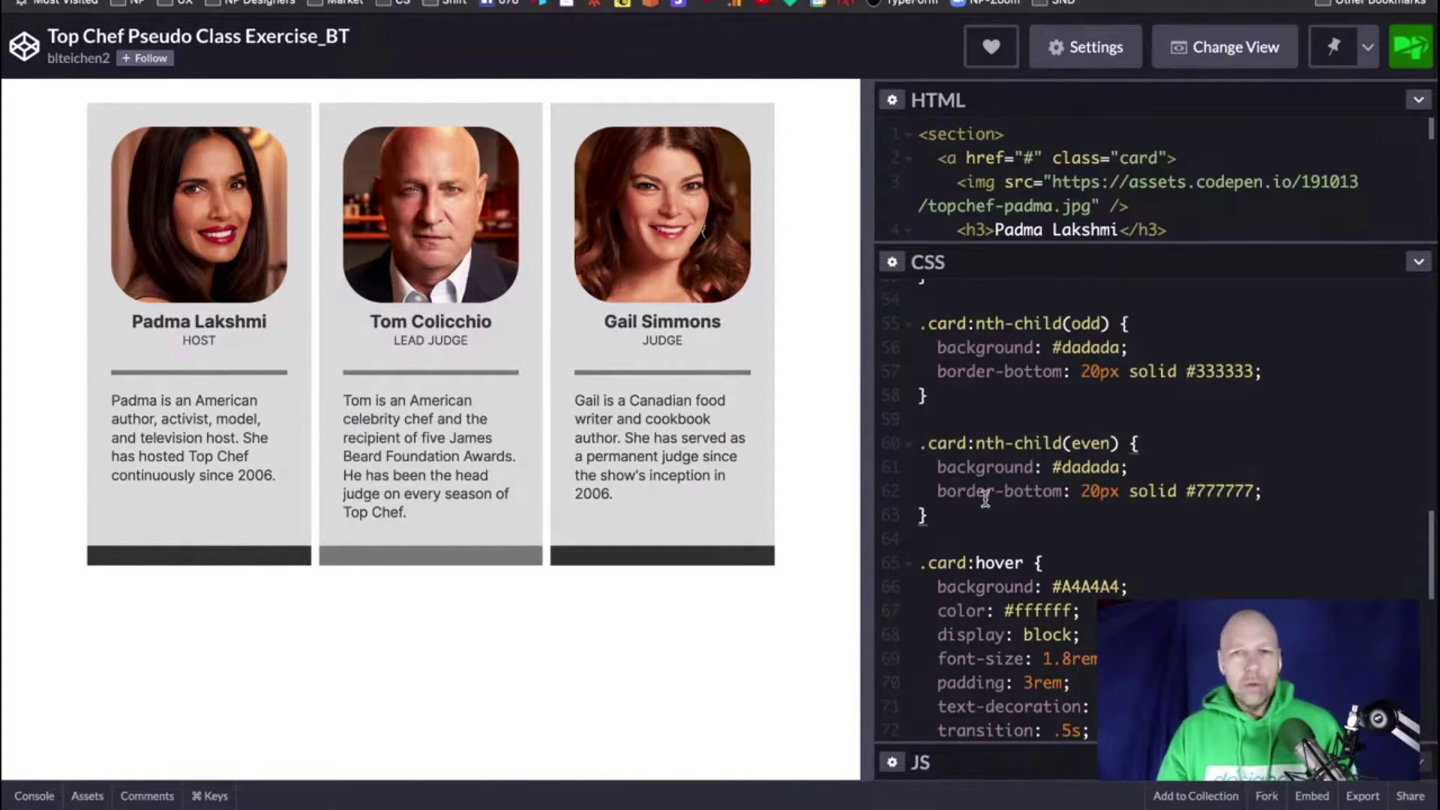
pyautogui.tripleClick(1167, 492)
pyautogui.press('super+c')
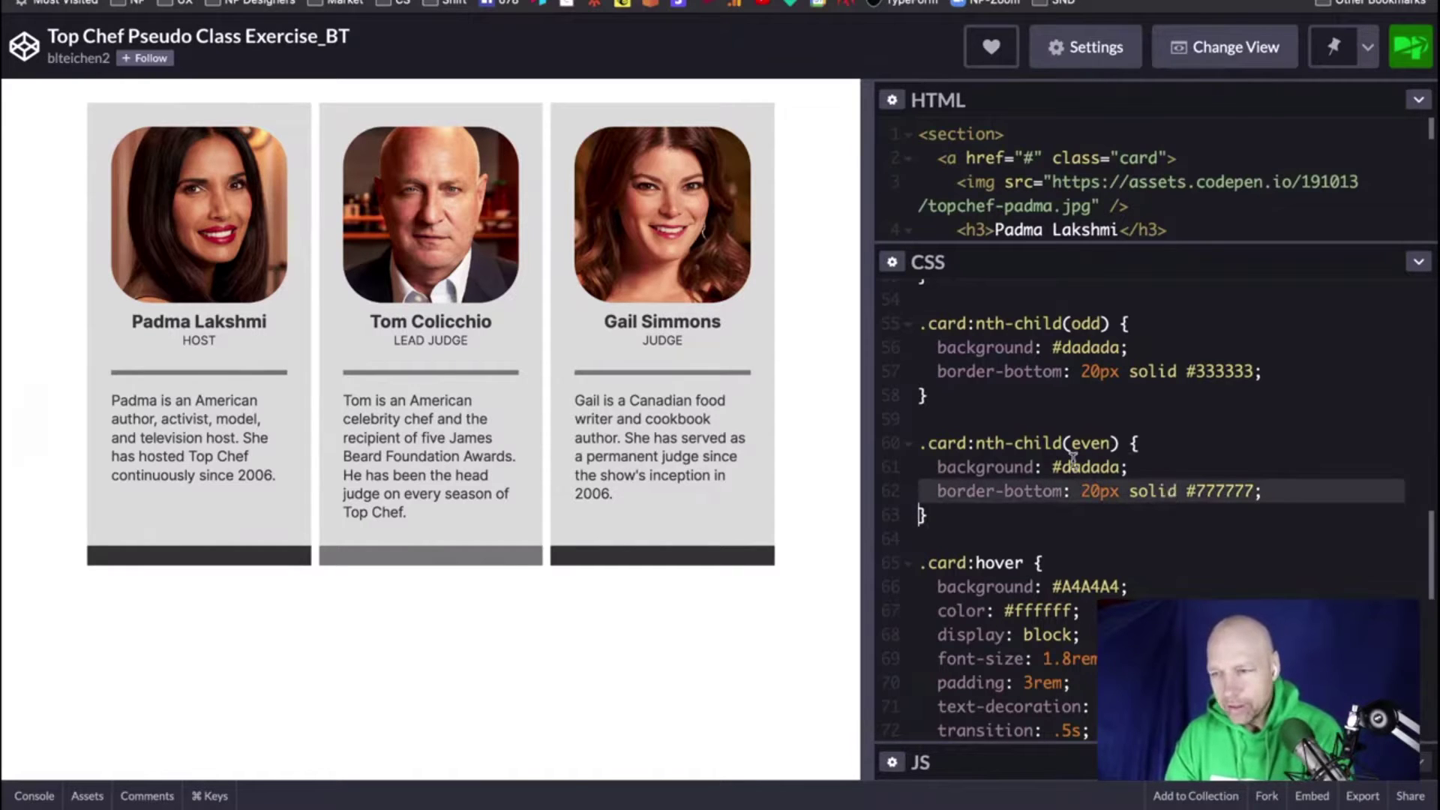
pyautogui.click(964, 523)
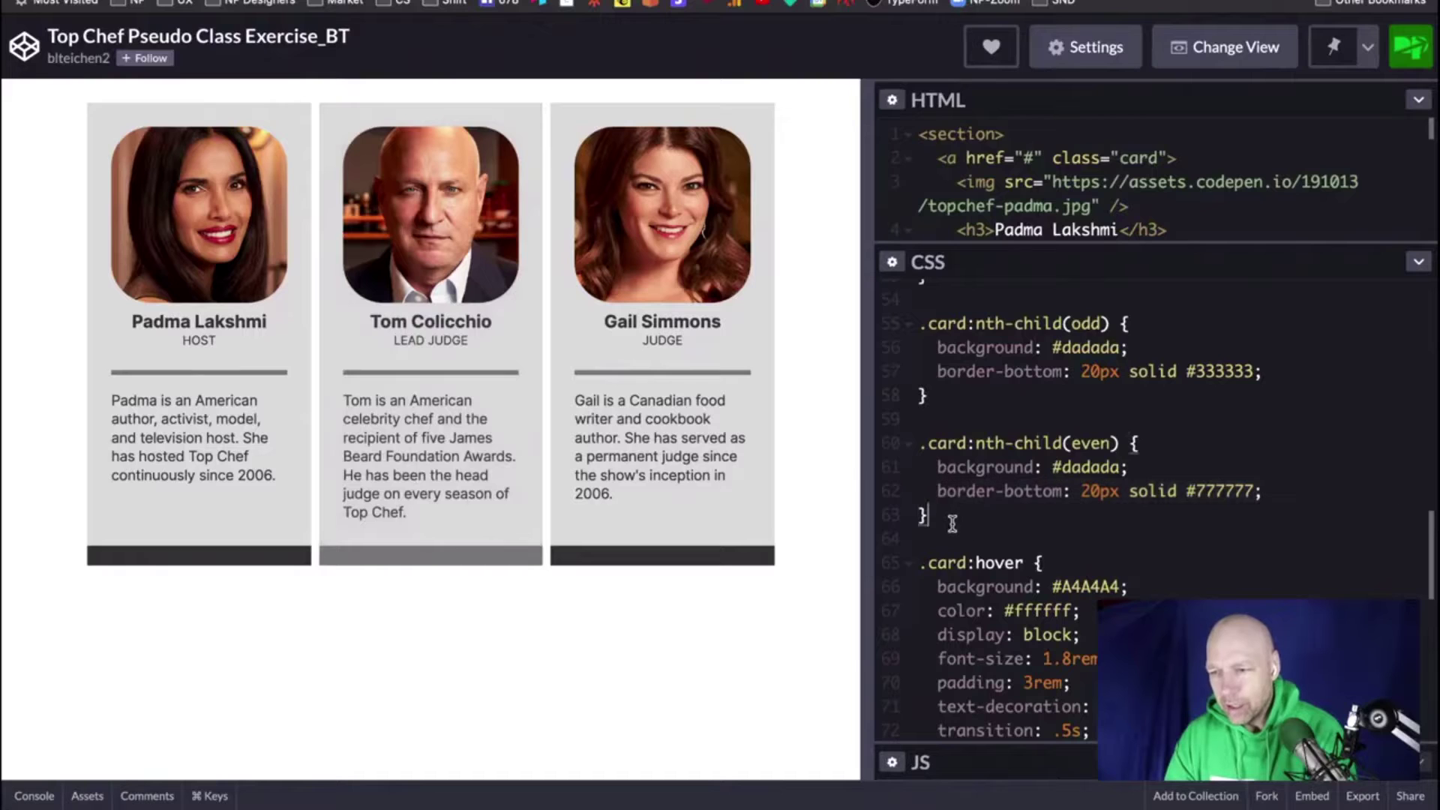
pyautogui.moveTo(906, 489); pyautogui.dragTo(883, 444)
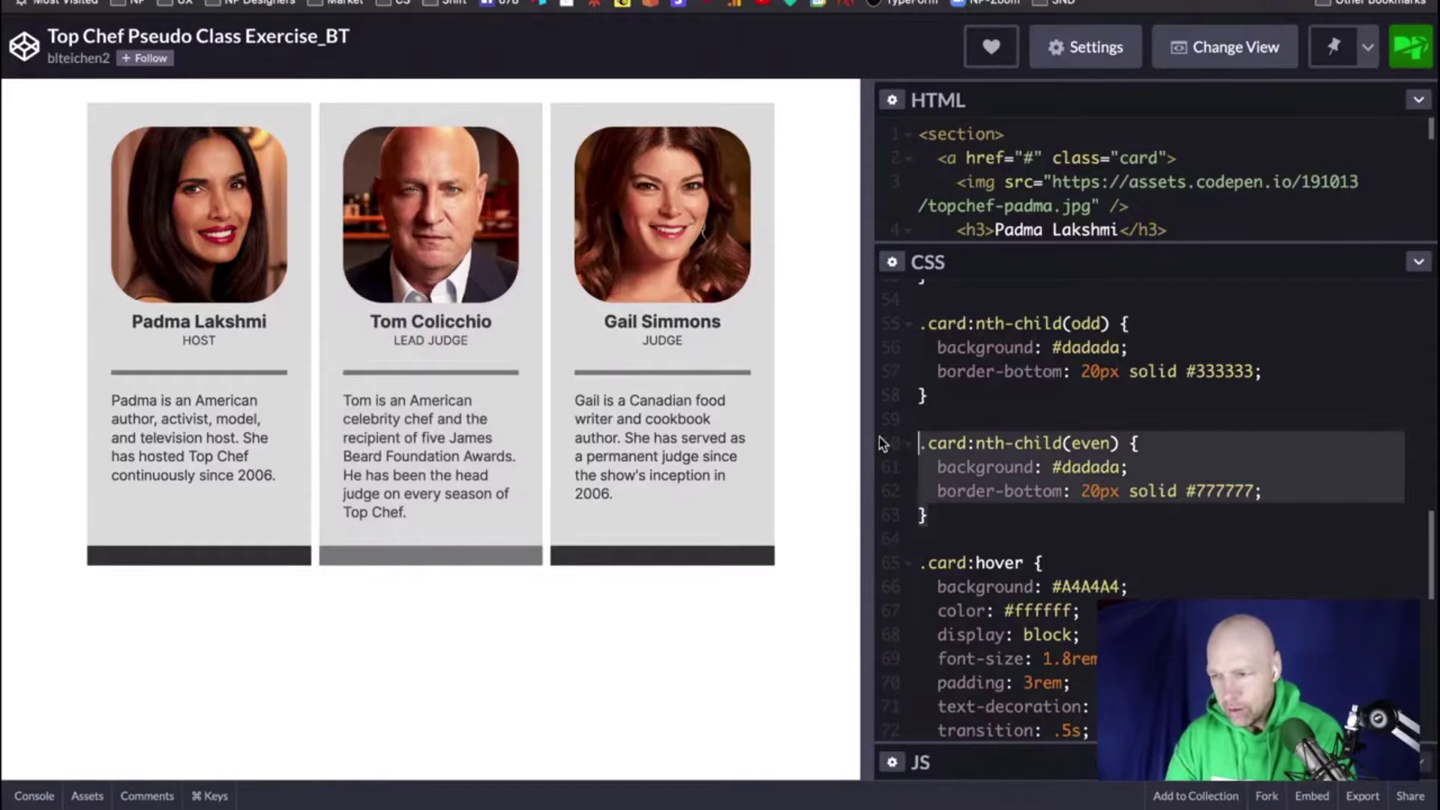
# Step: Delete the .card:nth-child(even) rule and comment out the odd-card rule
pyautogui.press('BackSpace')
pyautogui.press('BackSpace')
pyautogui.press('BackSpace')
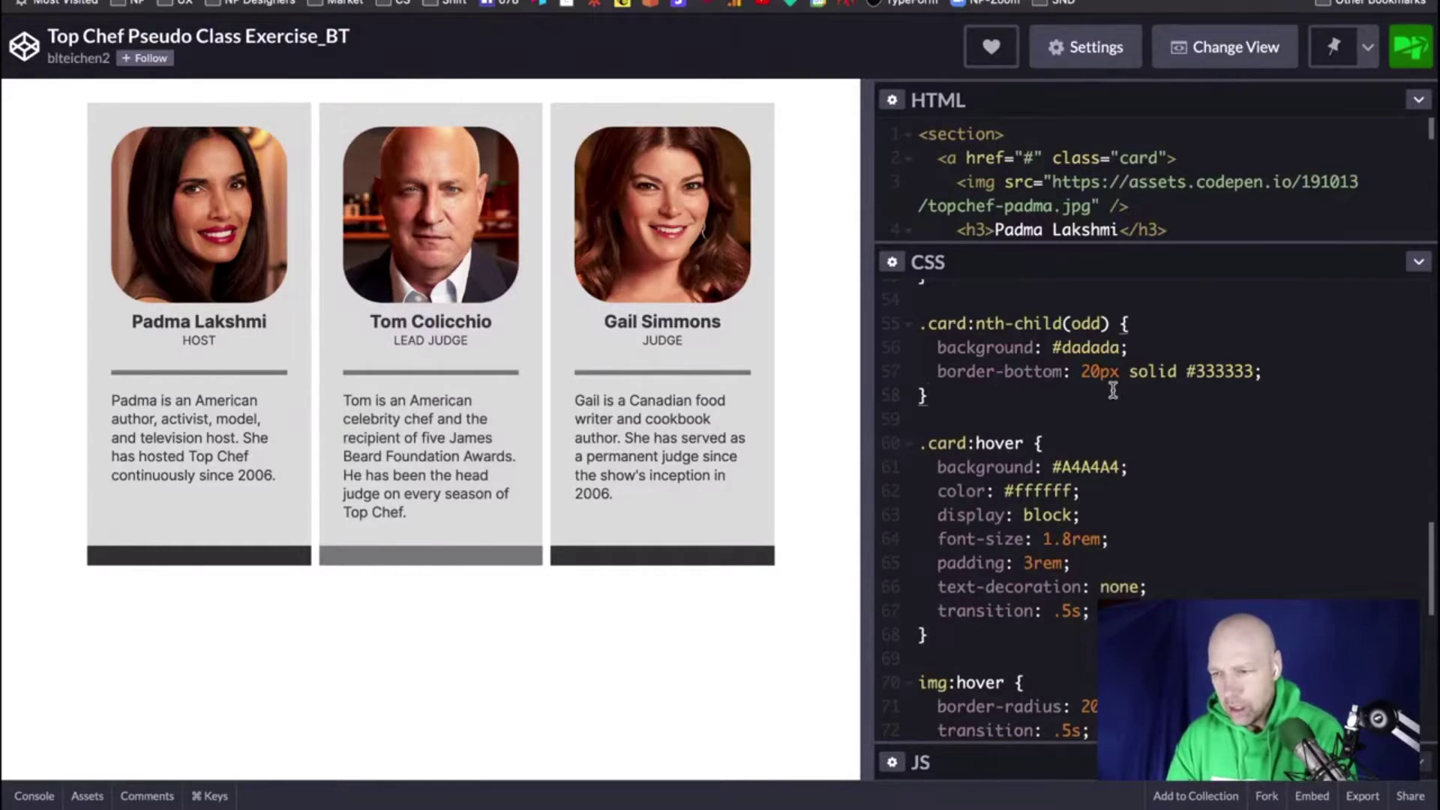
pyautogui.moveTo(919, 395); pyautogui.dragTo(902, 325)
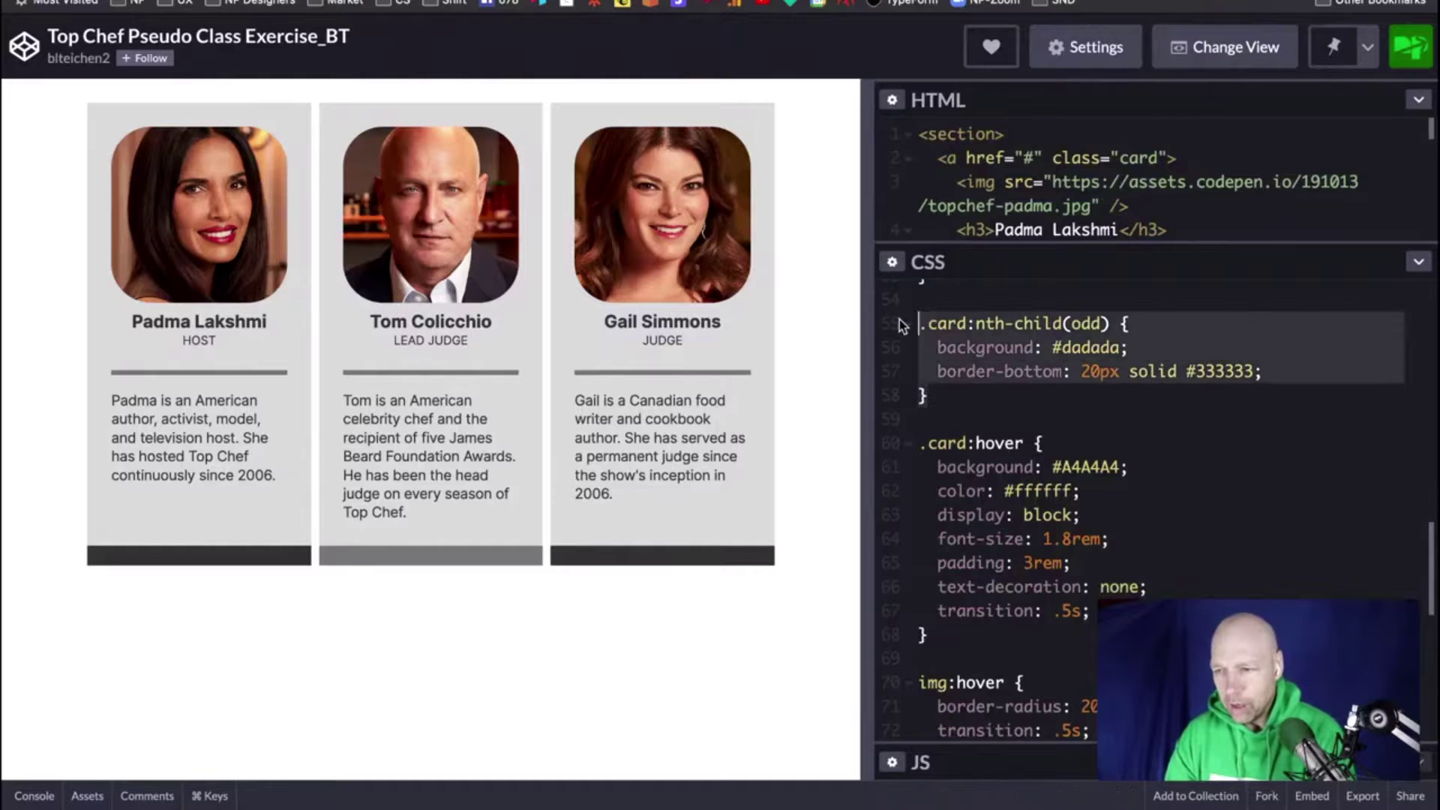
pyautogui.press('super+slash')
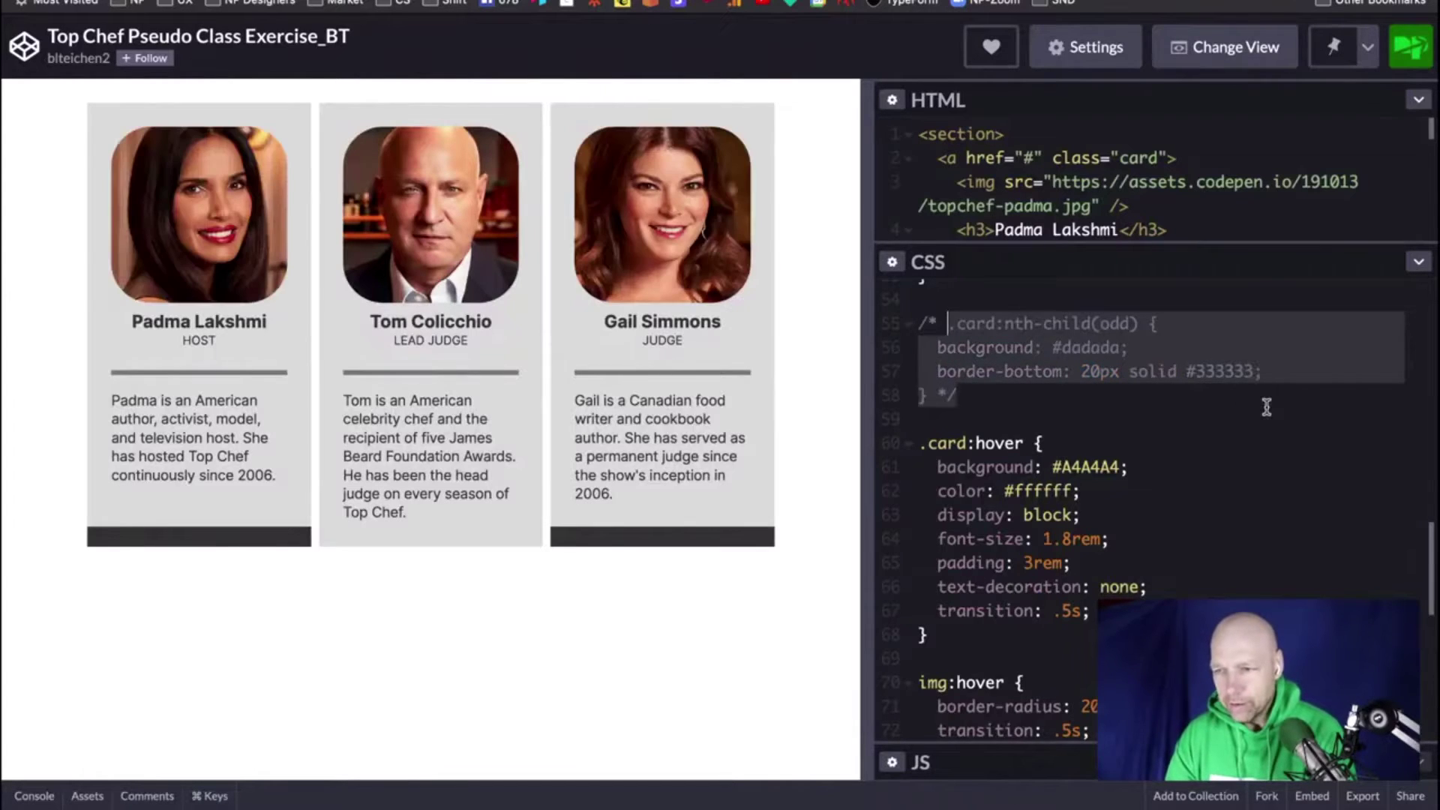
# Step: Add border-bottom: 20px solid #777777; to the .card rule and tidy its indentation
pyautogui.scroll(10, 1267, 406)
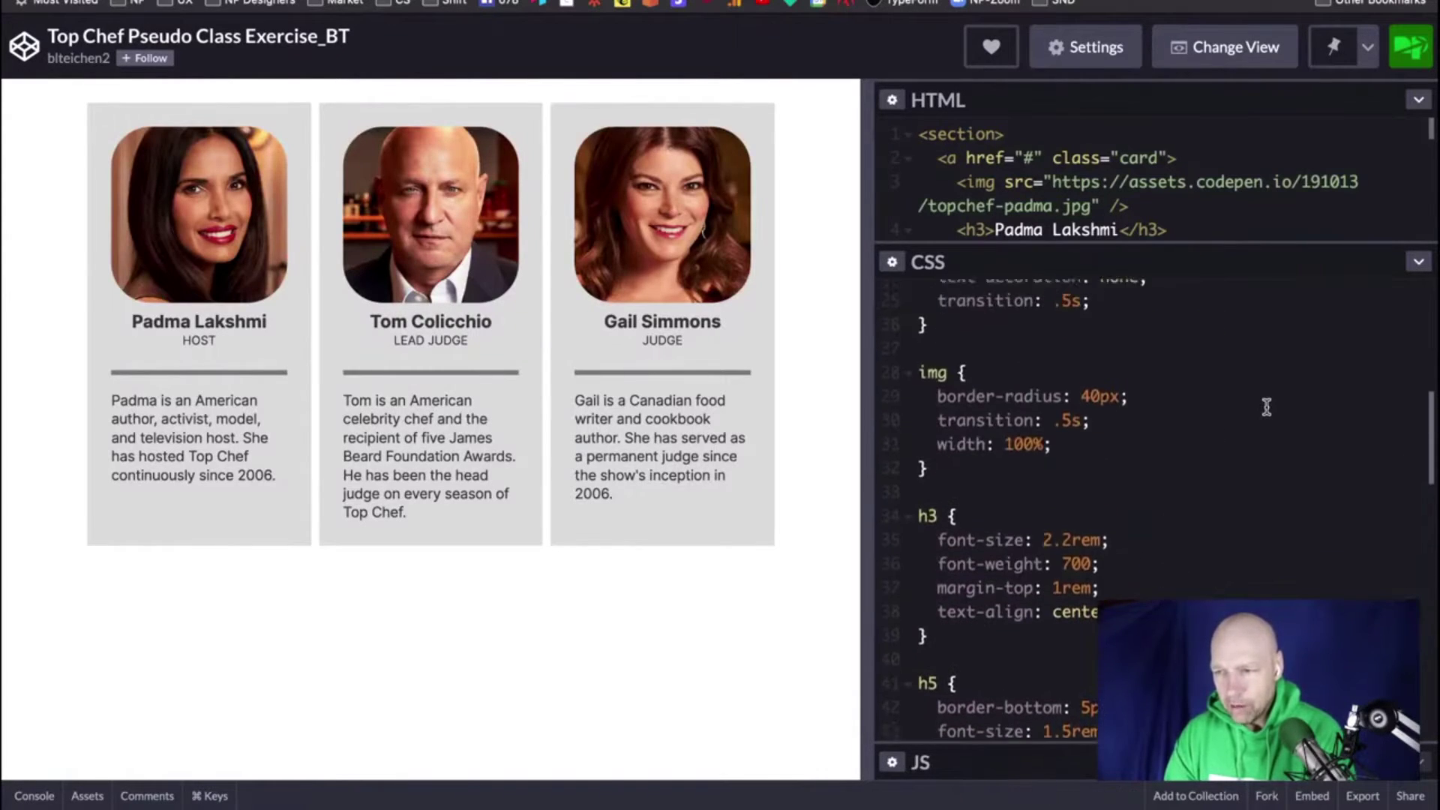
pyautogui.scroll(5, 1267, 407)
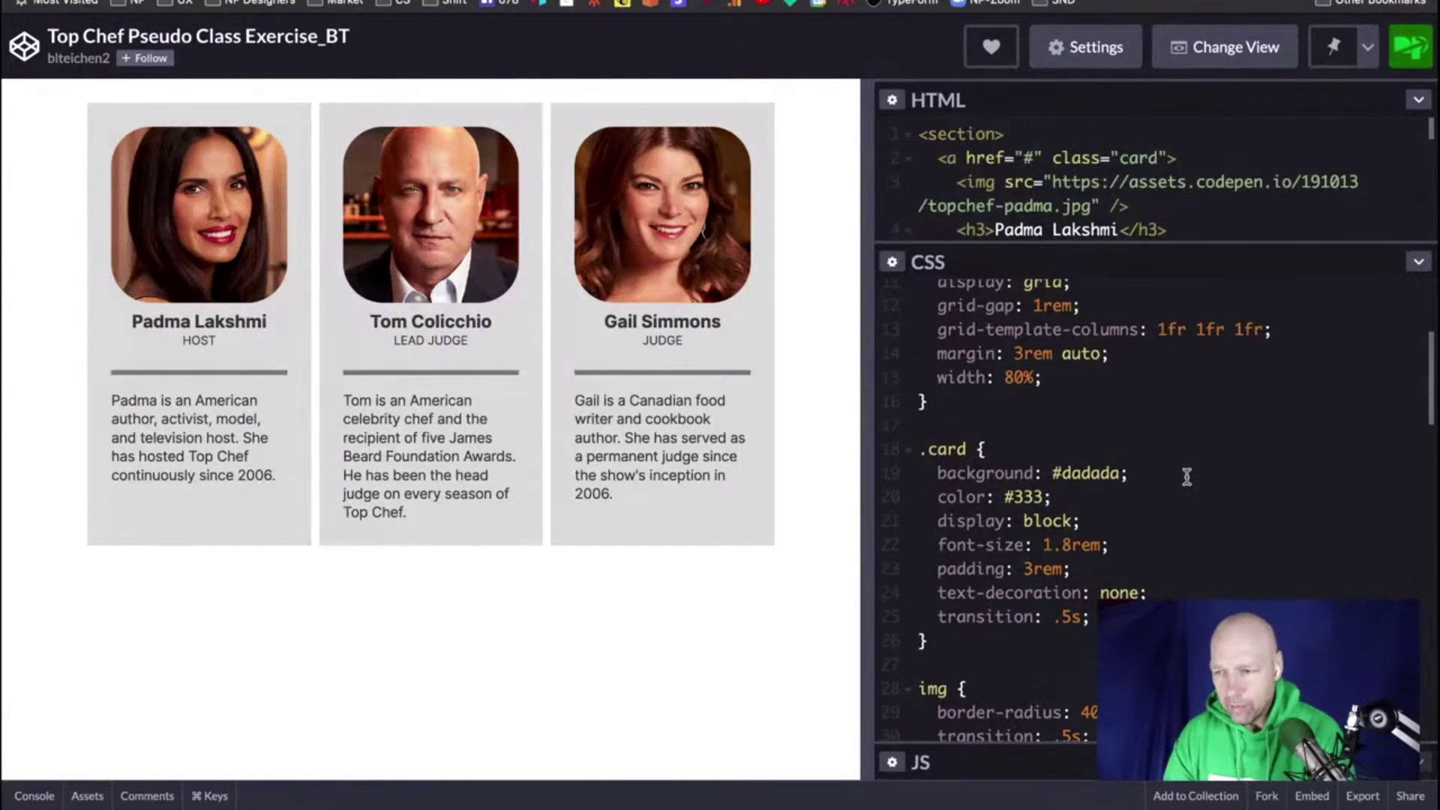
pyautogui.click(1180, 471)
pyautogui.press('Return')
pyautogui.press('super+v')
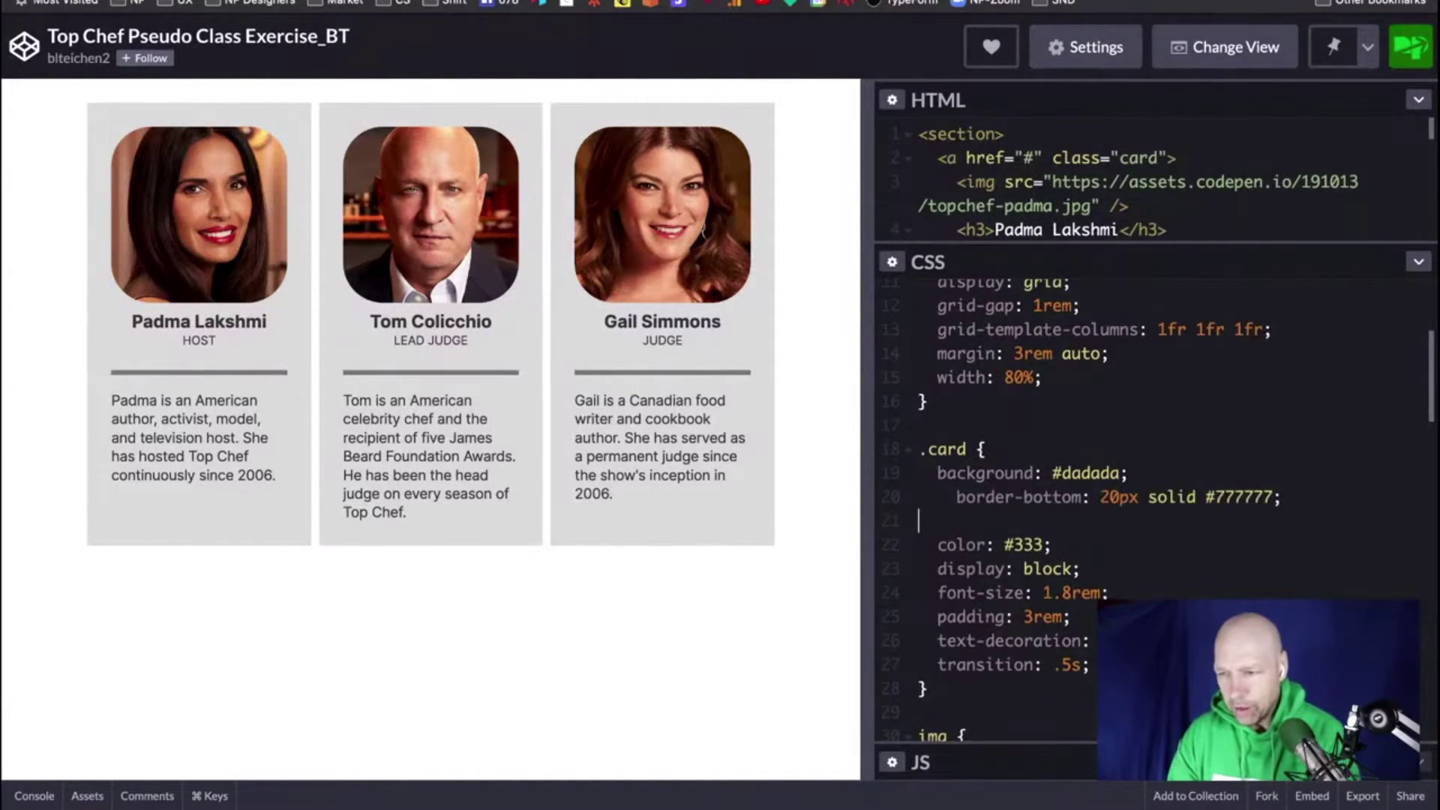
pyautogui.click(961, 501)
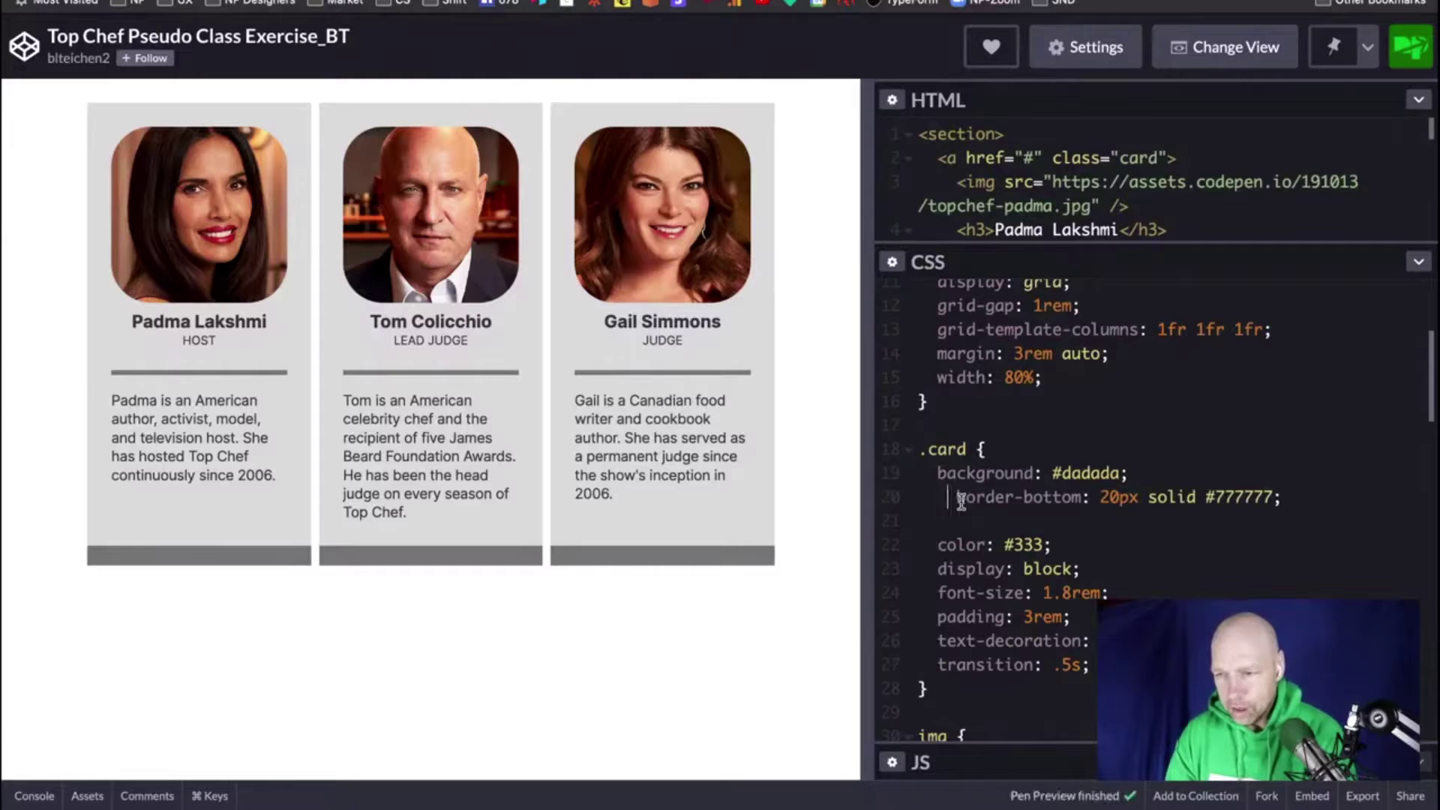
pyautogui.press('BackSpace')
pyautogui.press('BackSpace')
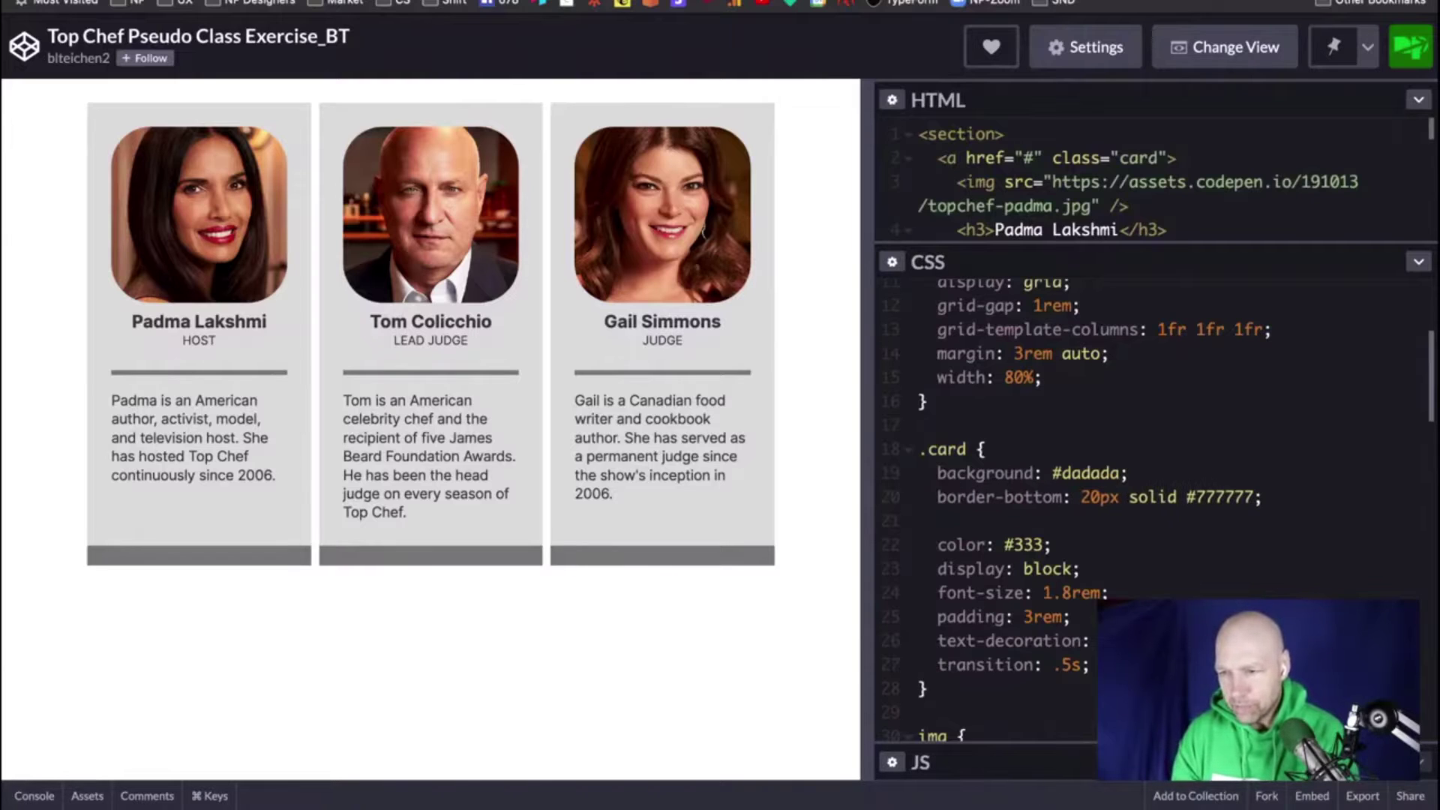
pyautogui.press('BackSpace')
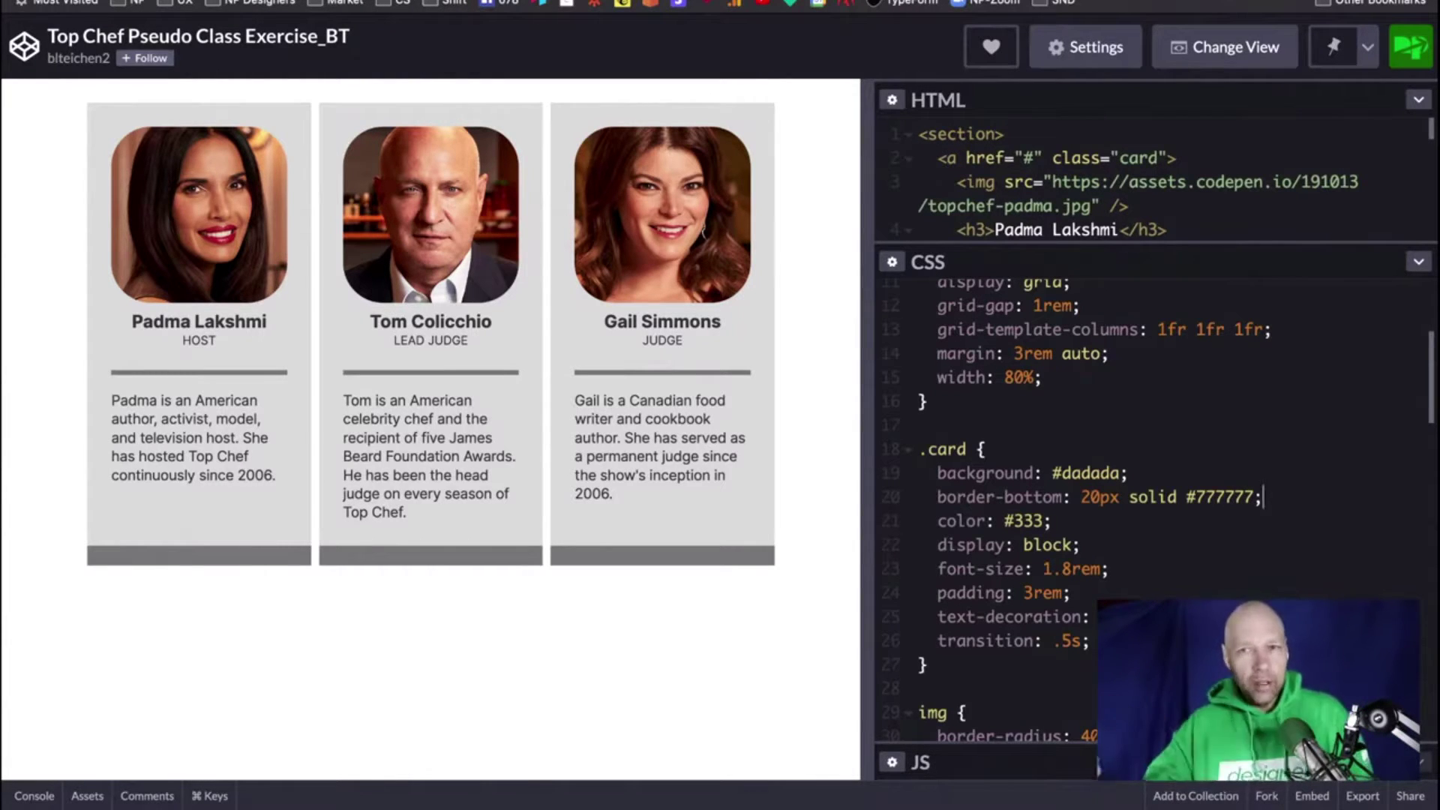
# Step: Uncomment the .card:nth-child(odd) rule and delete its background declaration
pyautogui.scroll(-10, 1228, 554)
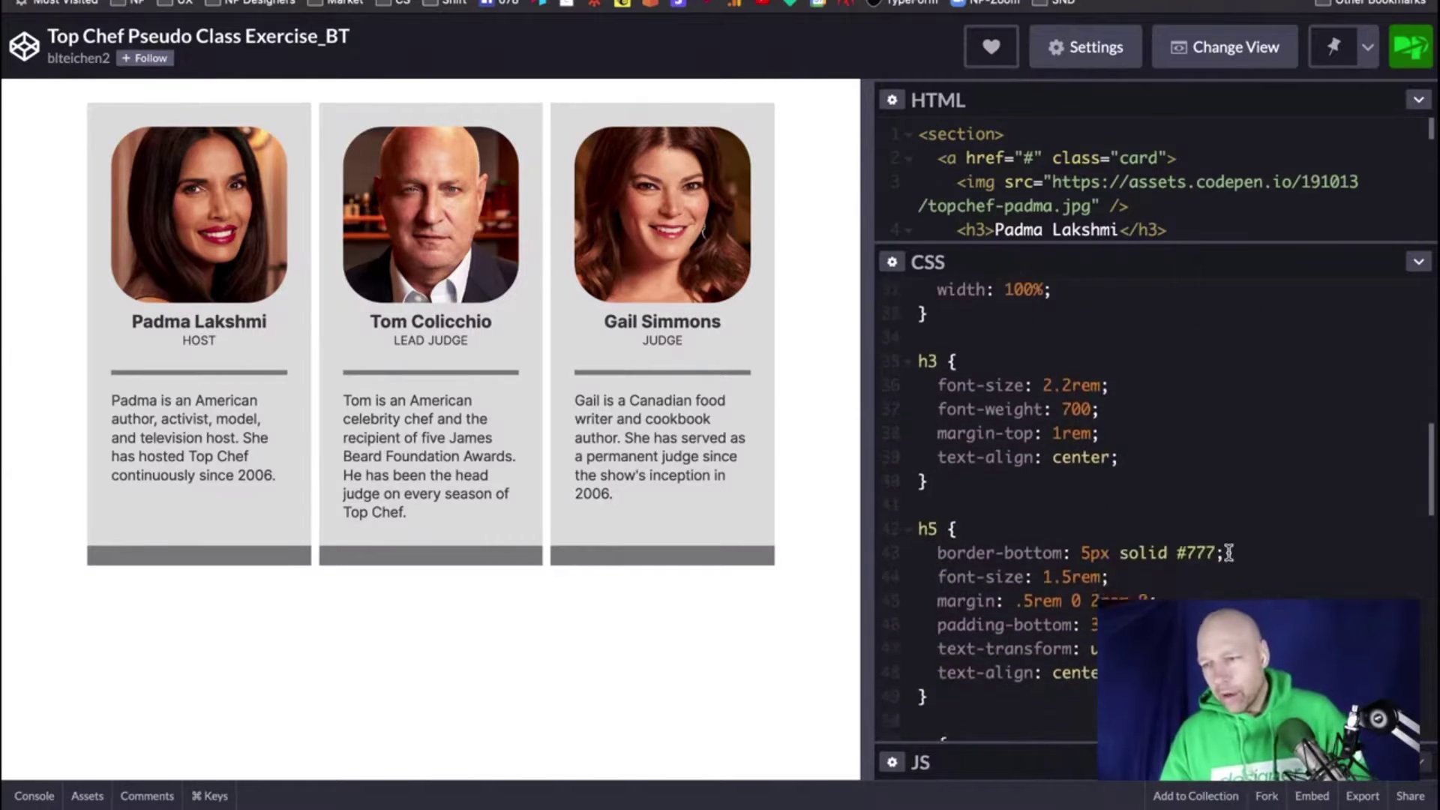
pyautogui.moveTo(1002, 626); pyautogui.dragTo(875, 560)
pyautogui.press('super+slash')
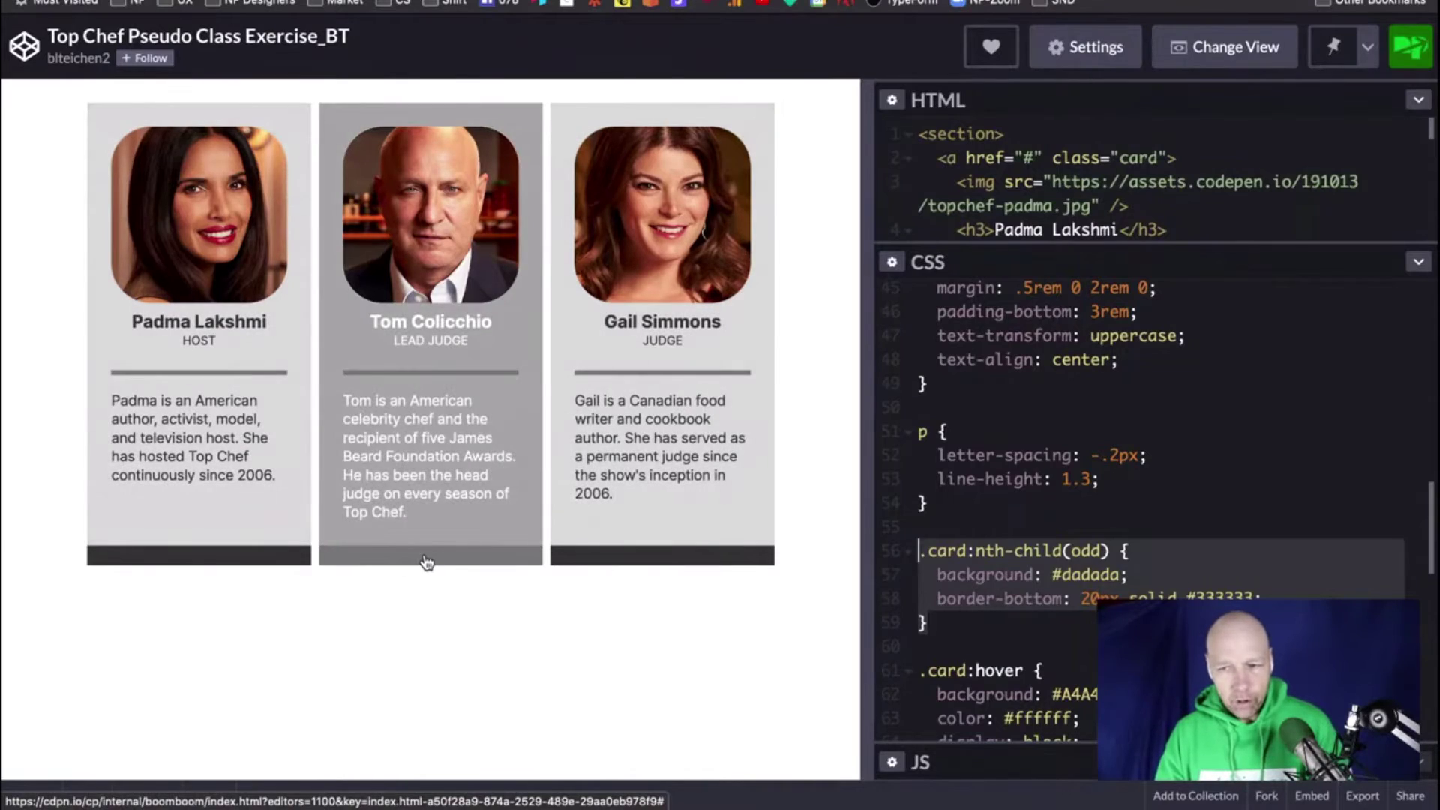
pyautogui.click(1108, 574)
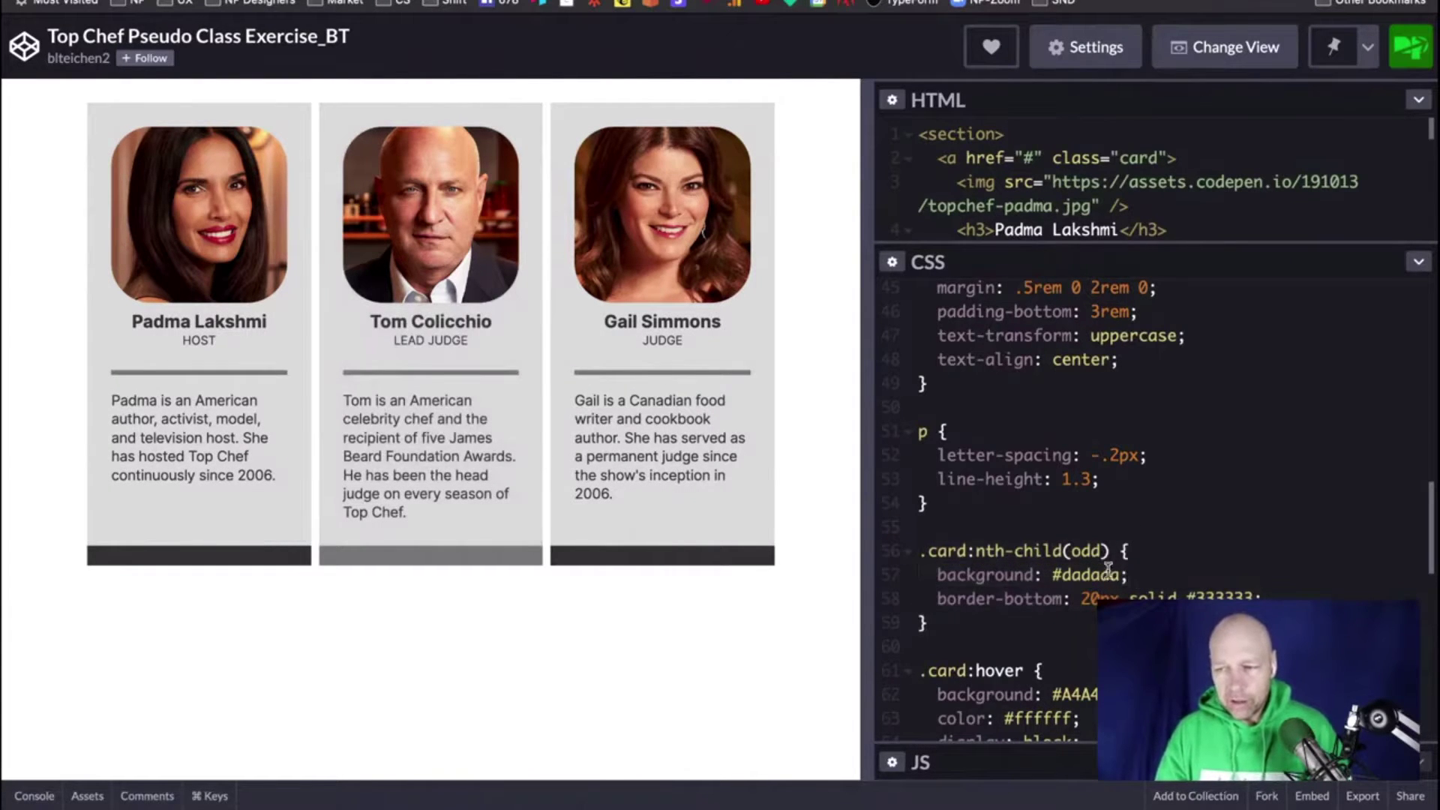
pyautogui.tripleClick(1108, 574)
pyautogui.press('BackSpace')
pyautogui.press('BackSpace')
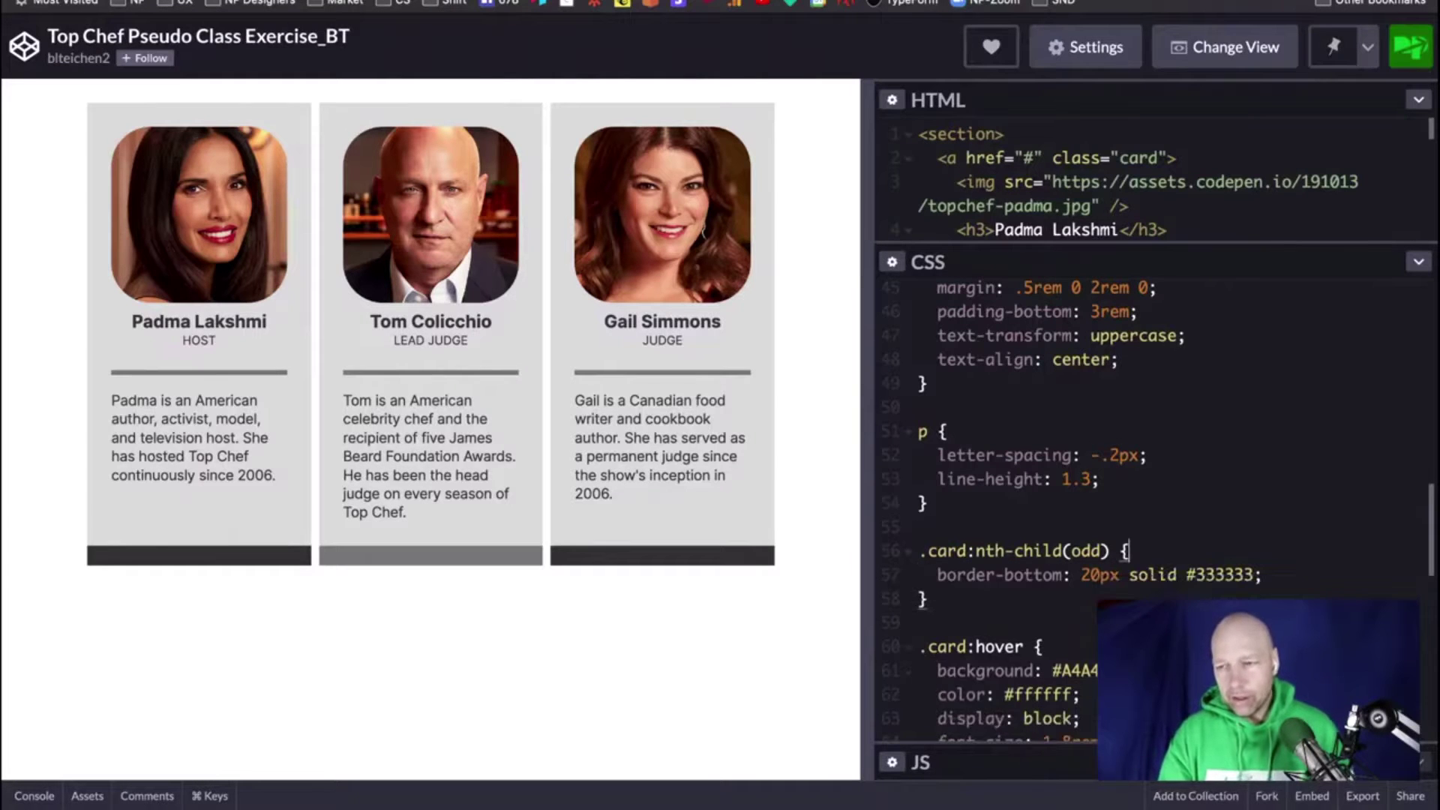
# Step: Switch to the CSS Type - Exercise 2 (Story Promo) pen
pyautogui.scroll(5, 1090, 383)
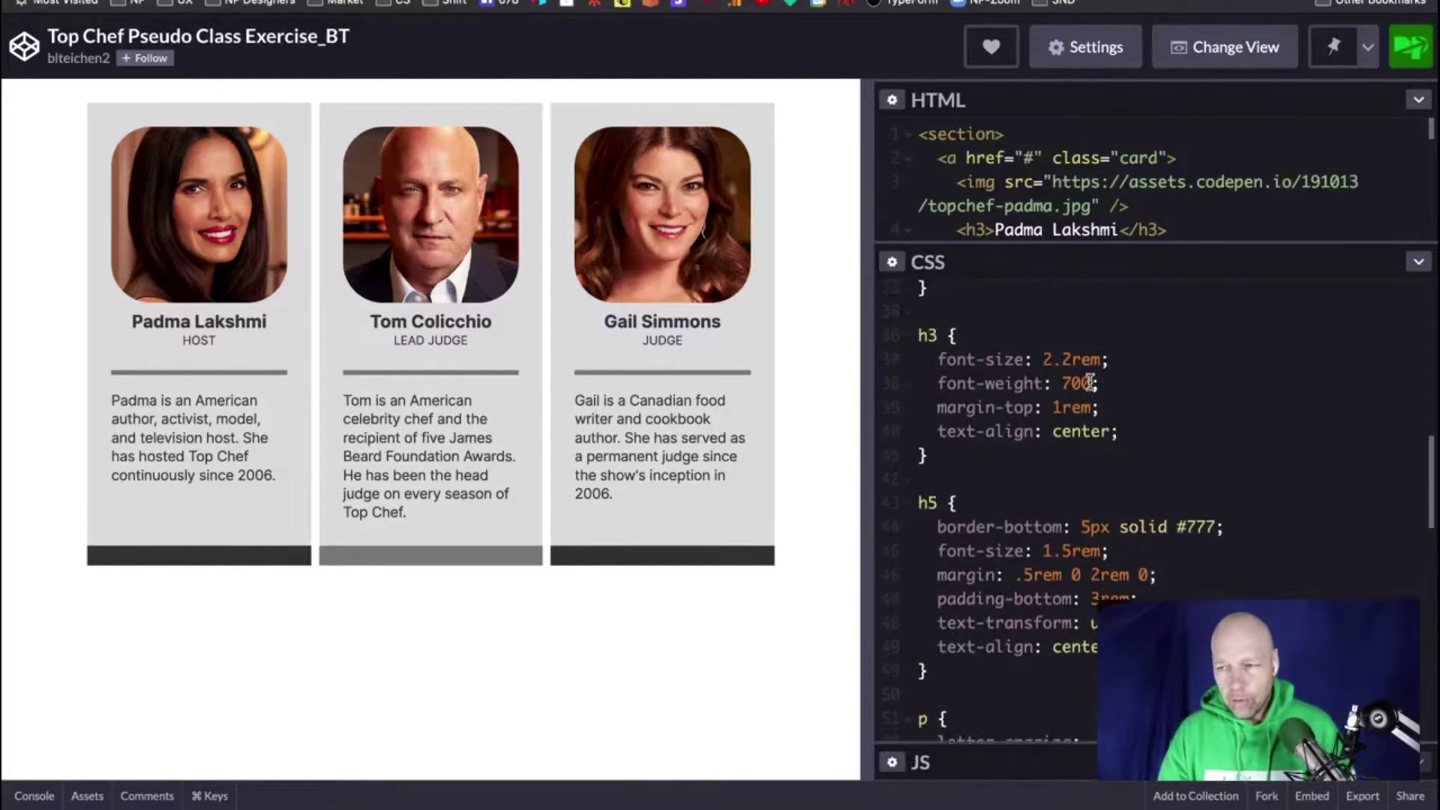
pyautogui.scroll(6, 1088, 381)
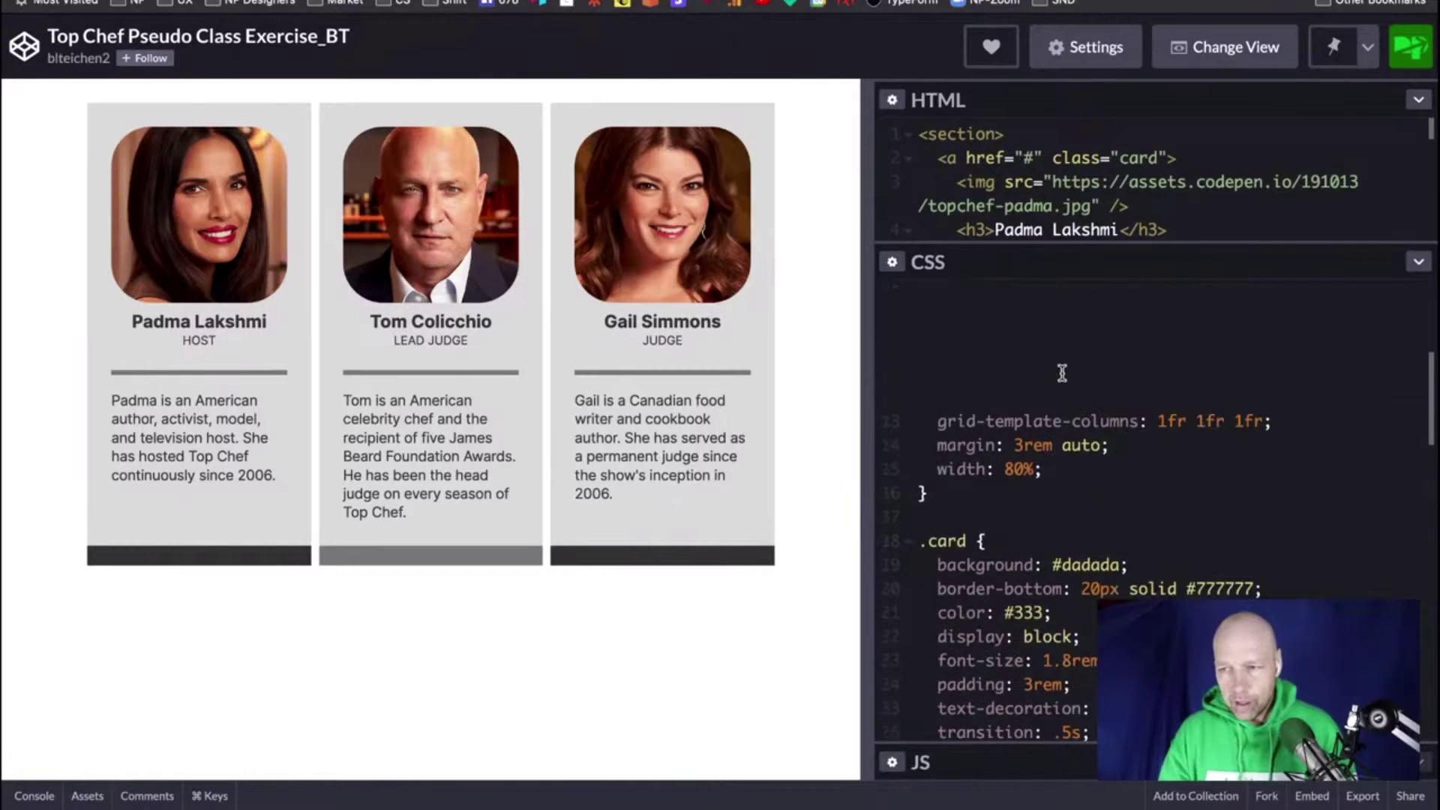
pyautogui.scroll(-3, 1062, 372)
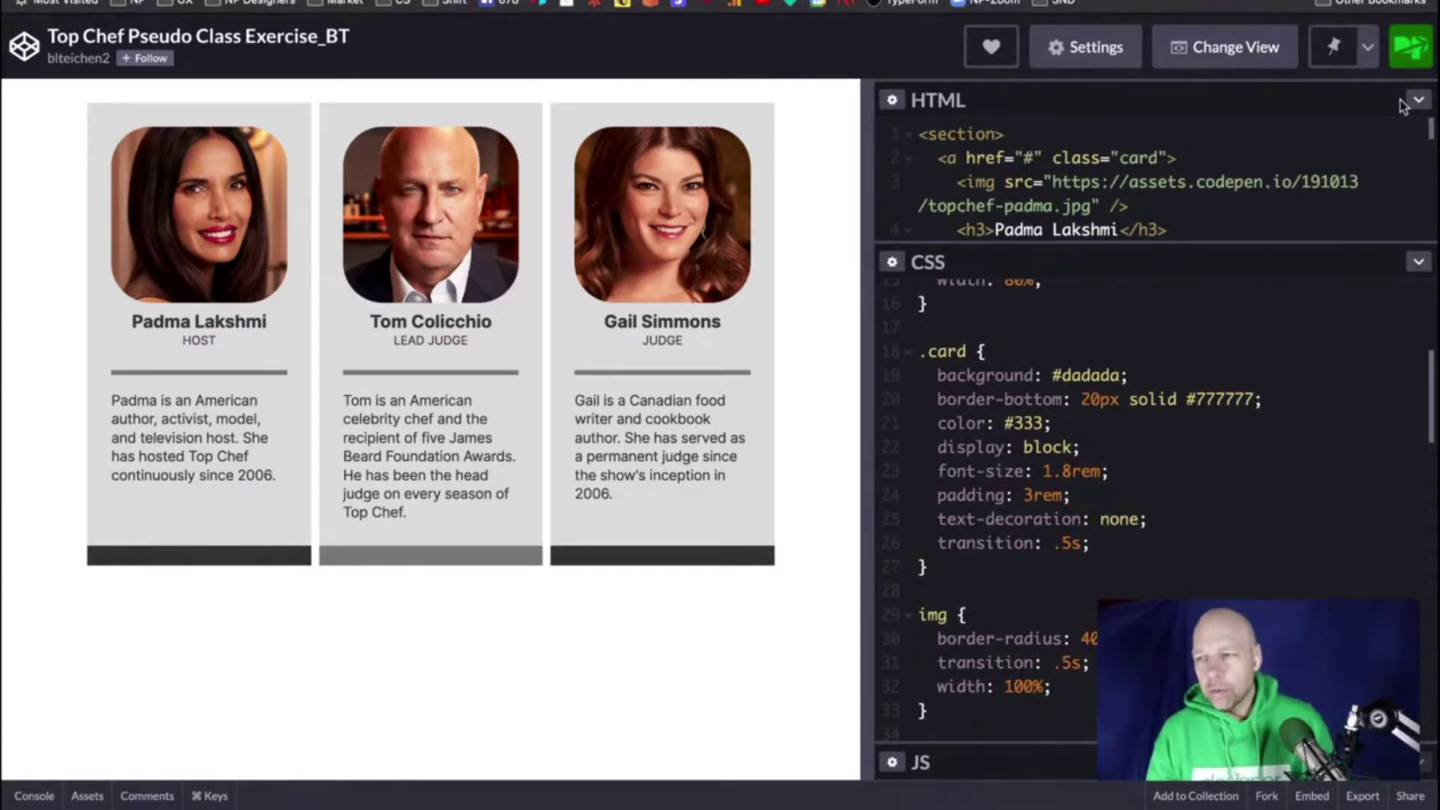
pyautogui.hotkey('ctrl', 'Tab')
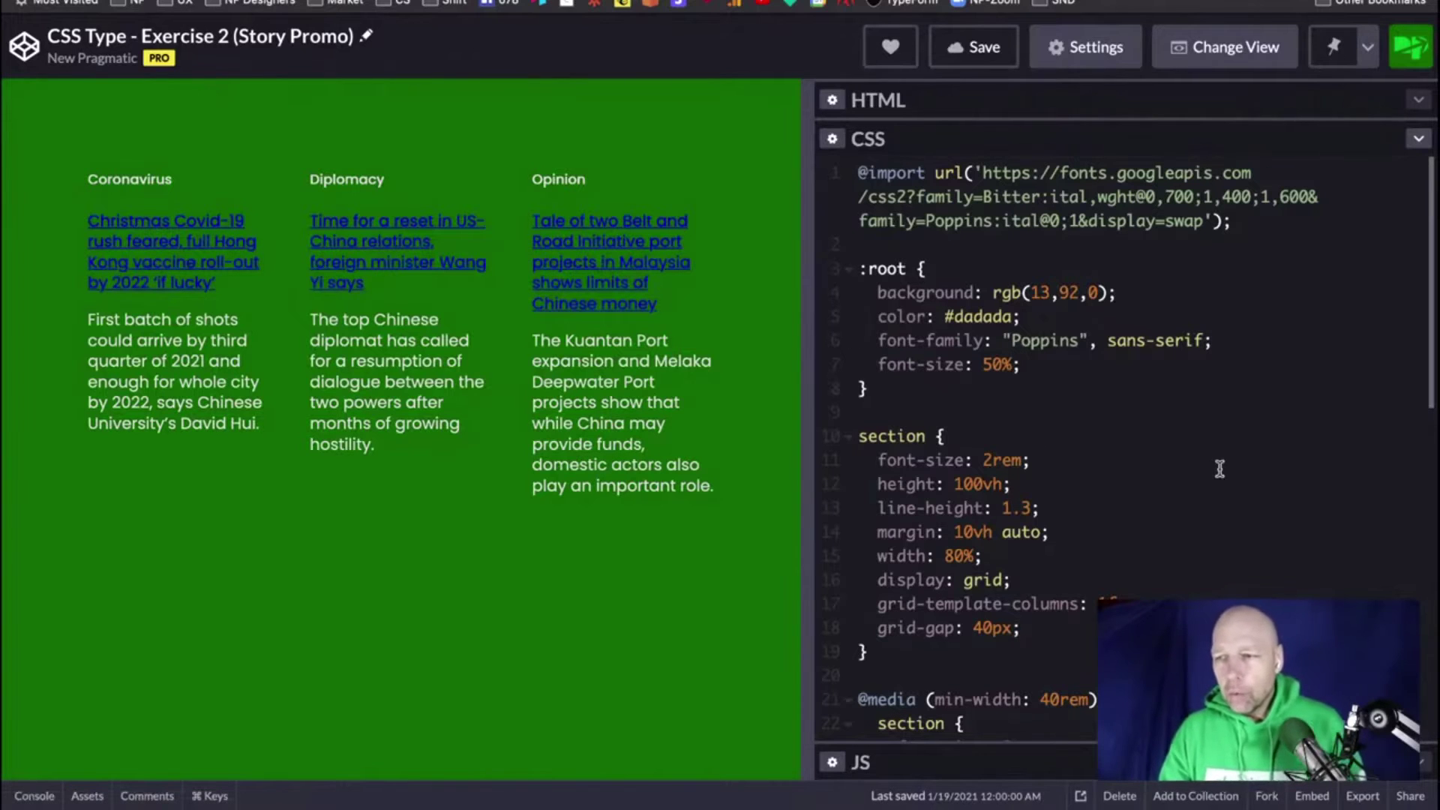
# Step: Expand the HTML panel and inspect the first headline's <a> link markup
pyautogui.scroll(-5, 1219, 469)
pyautogui.scroll(5, 1219, 469)
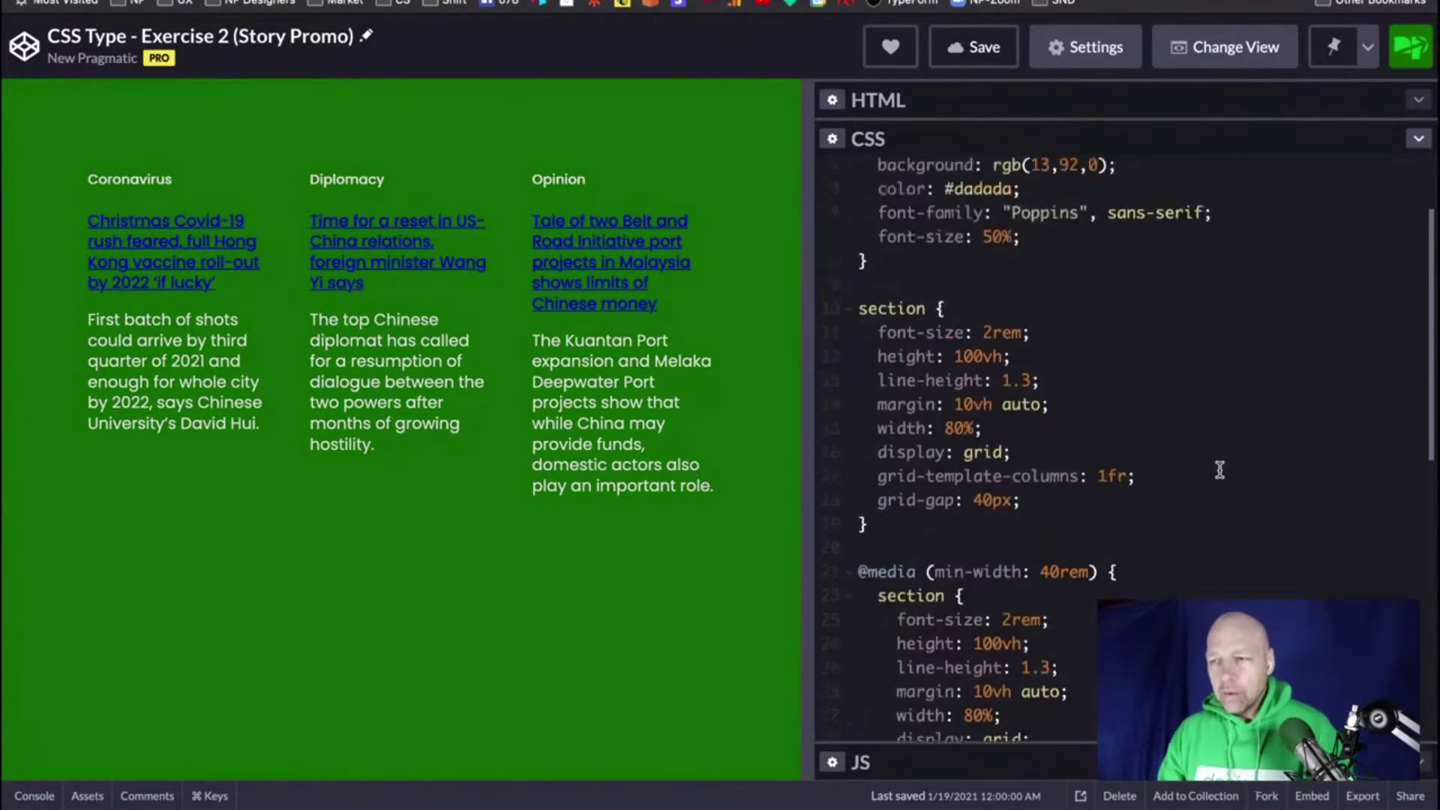
pyautogui.moveTo(980, 141); pyautogui.dragTo(980, 636)
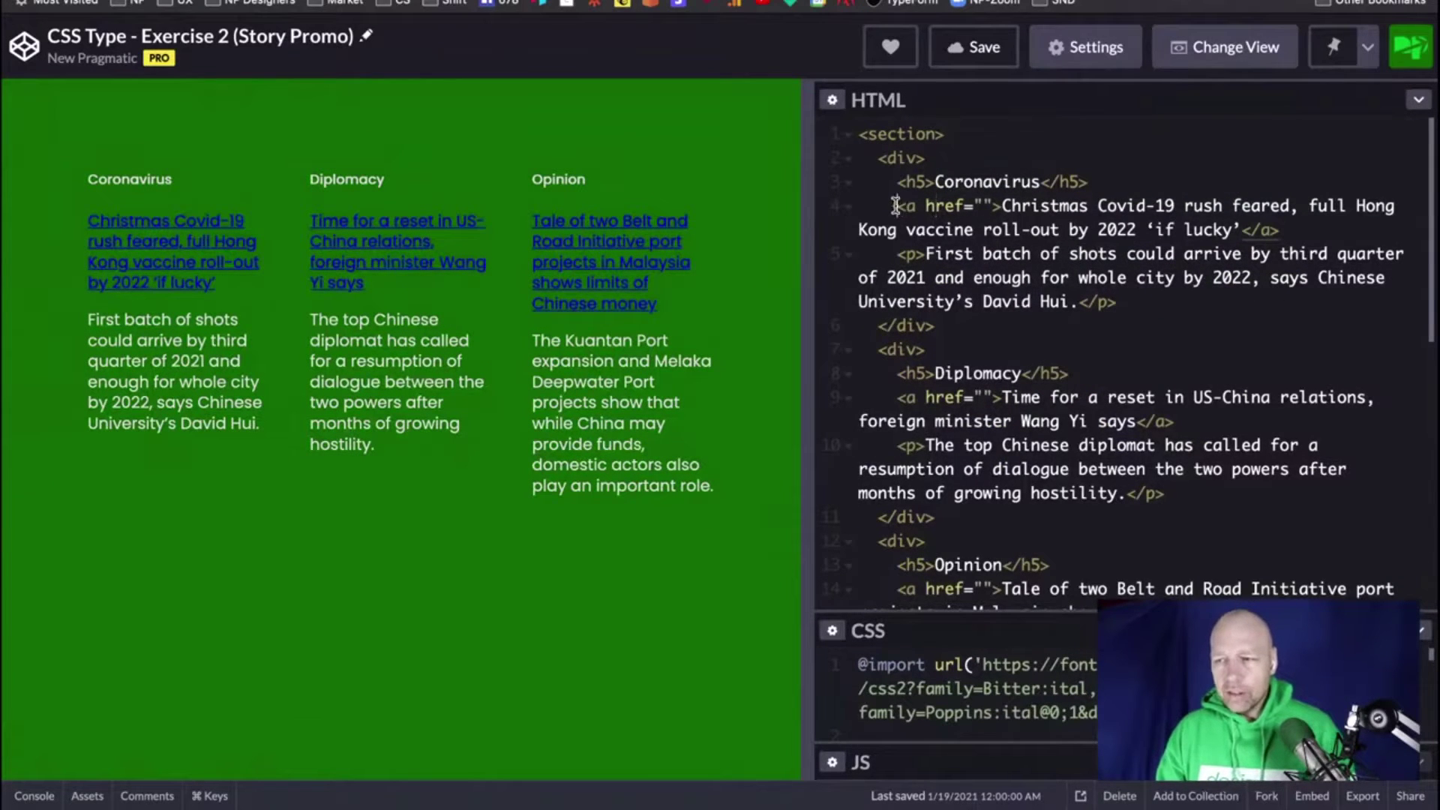
pyautogui.moveTo(898, 205); pyautogui.dragTo(1294, 233)
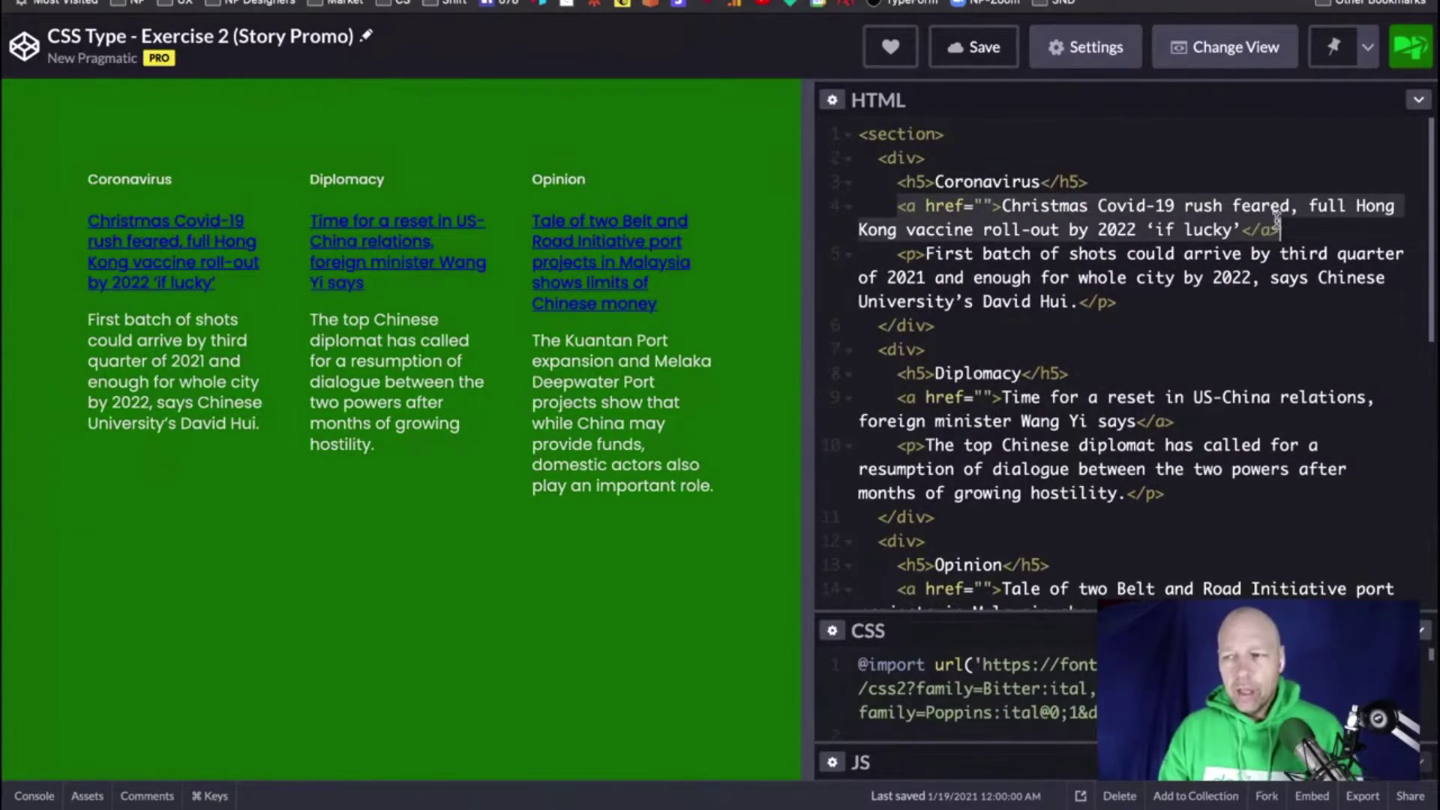
pyautogui.click(1279, 224)
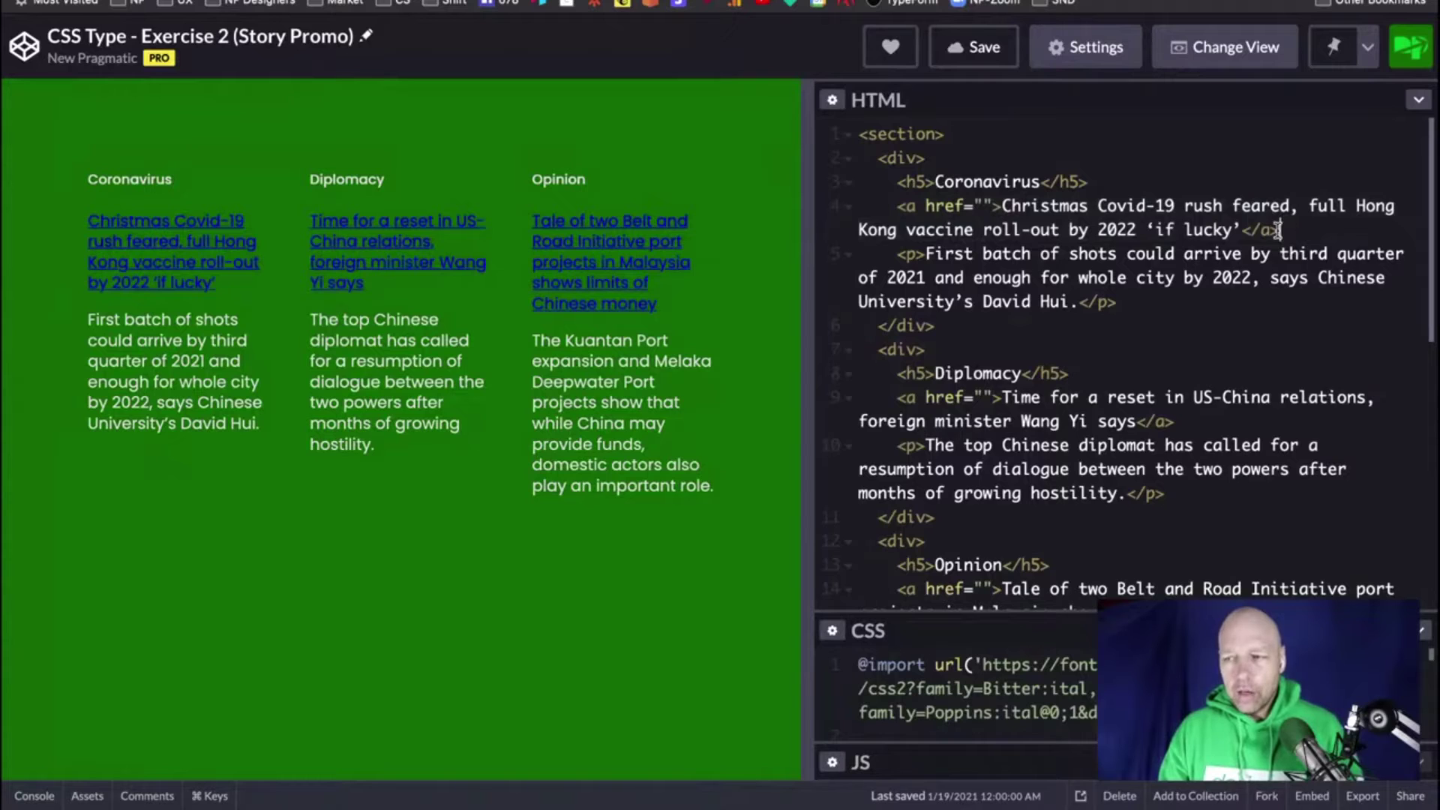
pyautogui.click(1284, 227)
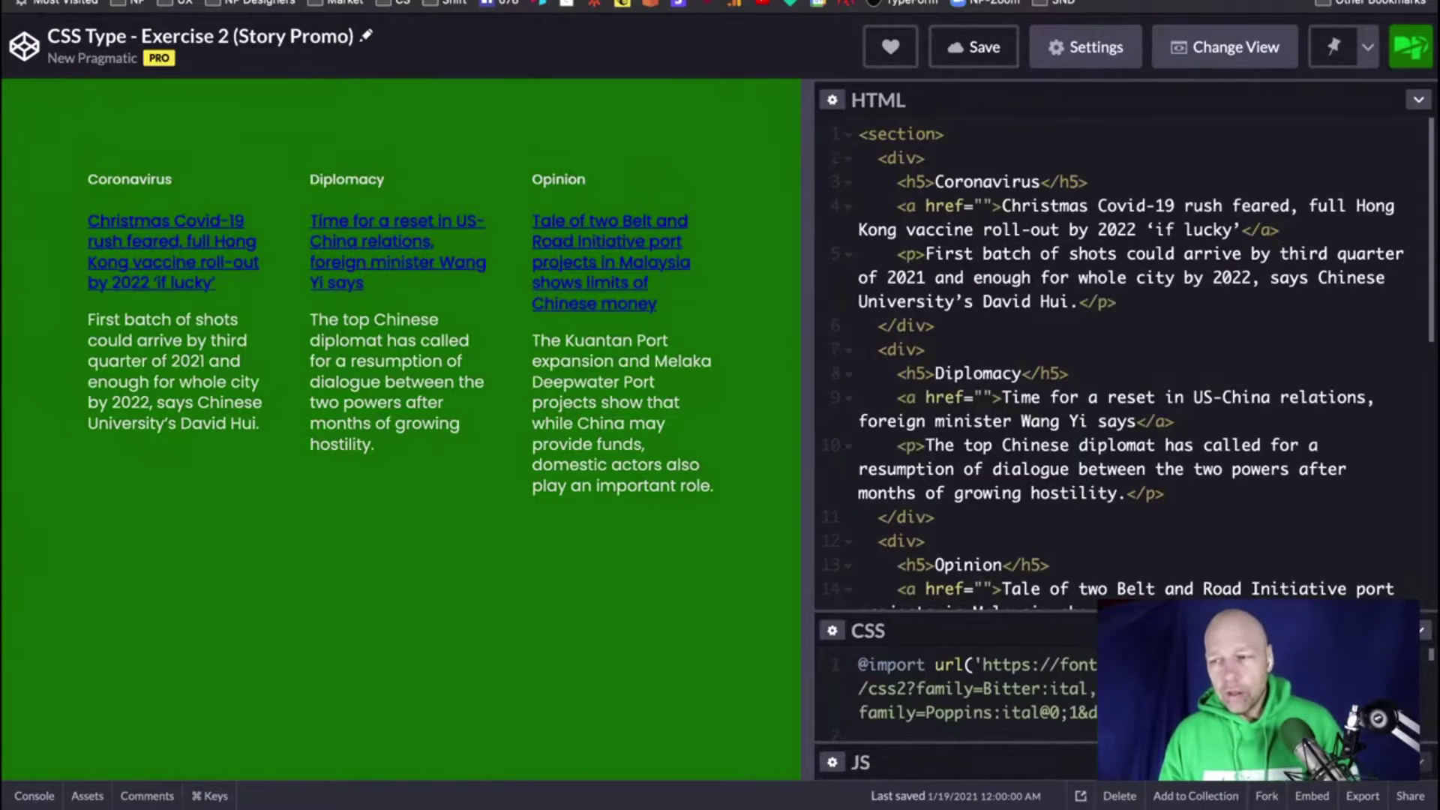
# Step: Enlarge the CSS panel and add blank lines after the section grid rule
pyautogui.moveTo(938, 630); pyautogui.dragTo(937, 168)
pyautogui.scroll(-3, 1162, 353)
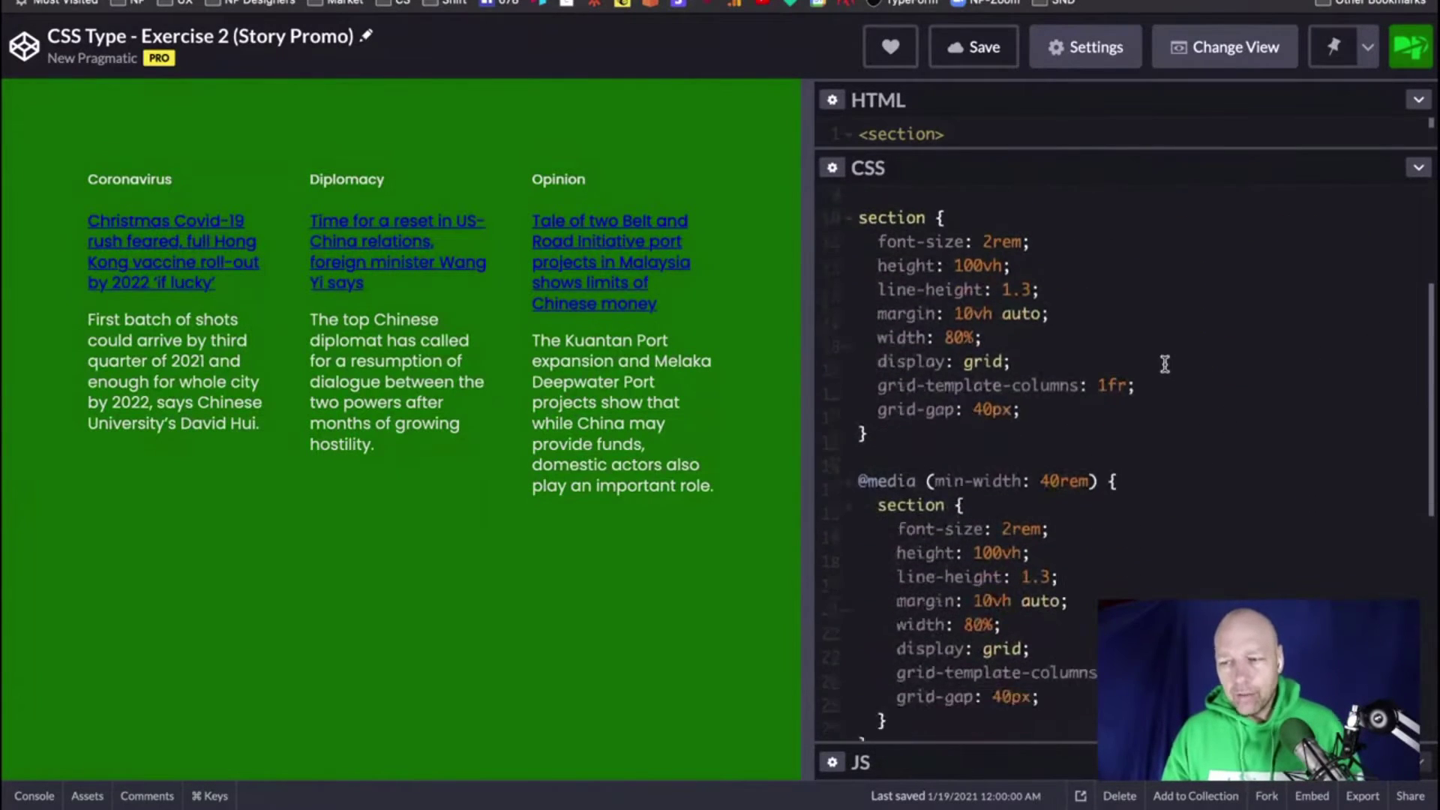
pyautogui.scroll(-5, 1165, 364)
pyautogui.scroll(10, 1164, 364)
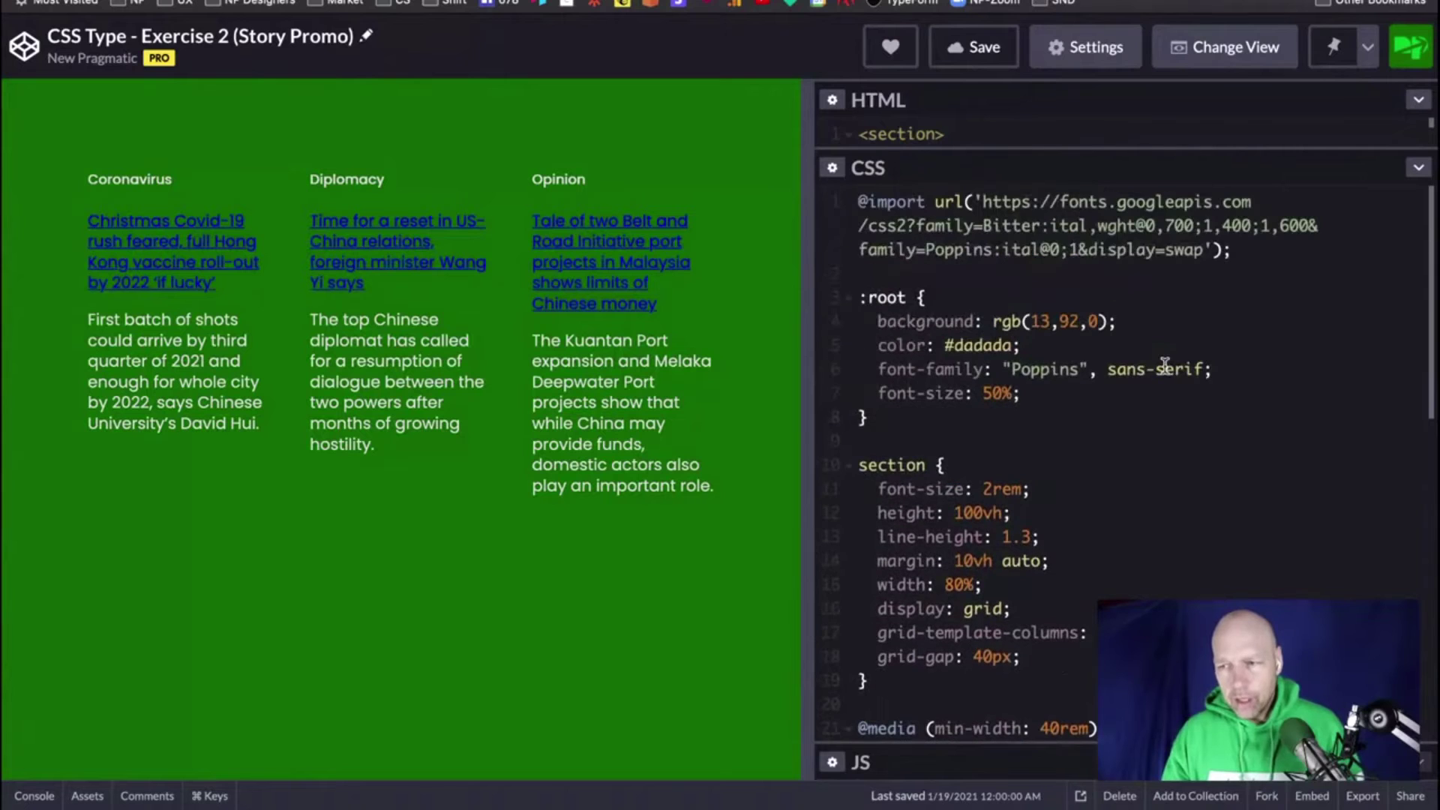
pyautogui.scroll(-8, 1165, 364)
pyautogui.scroll(6, 1168, 366)
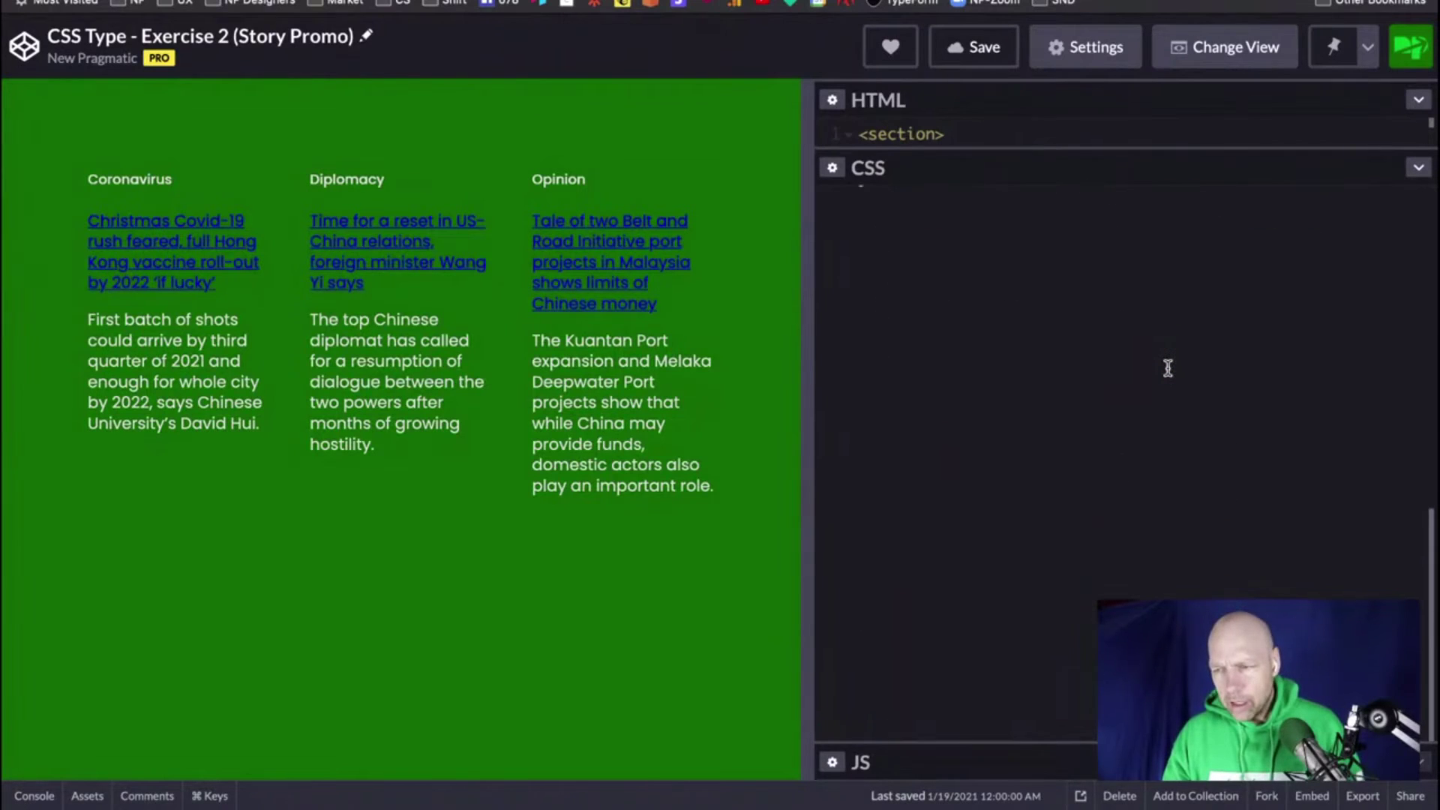
pyautogui.scroll(2, 1167, 367)
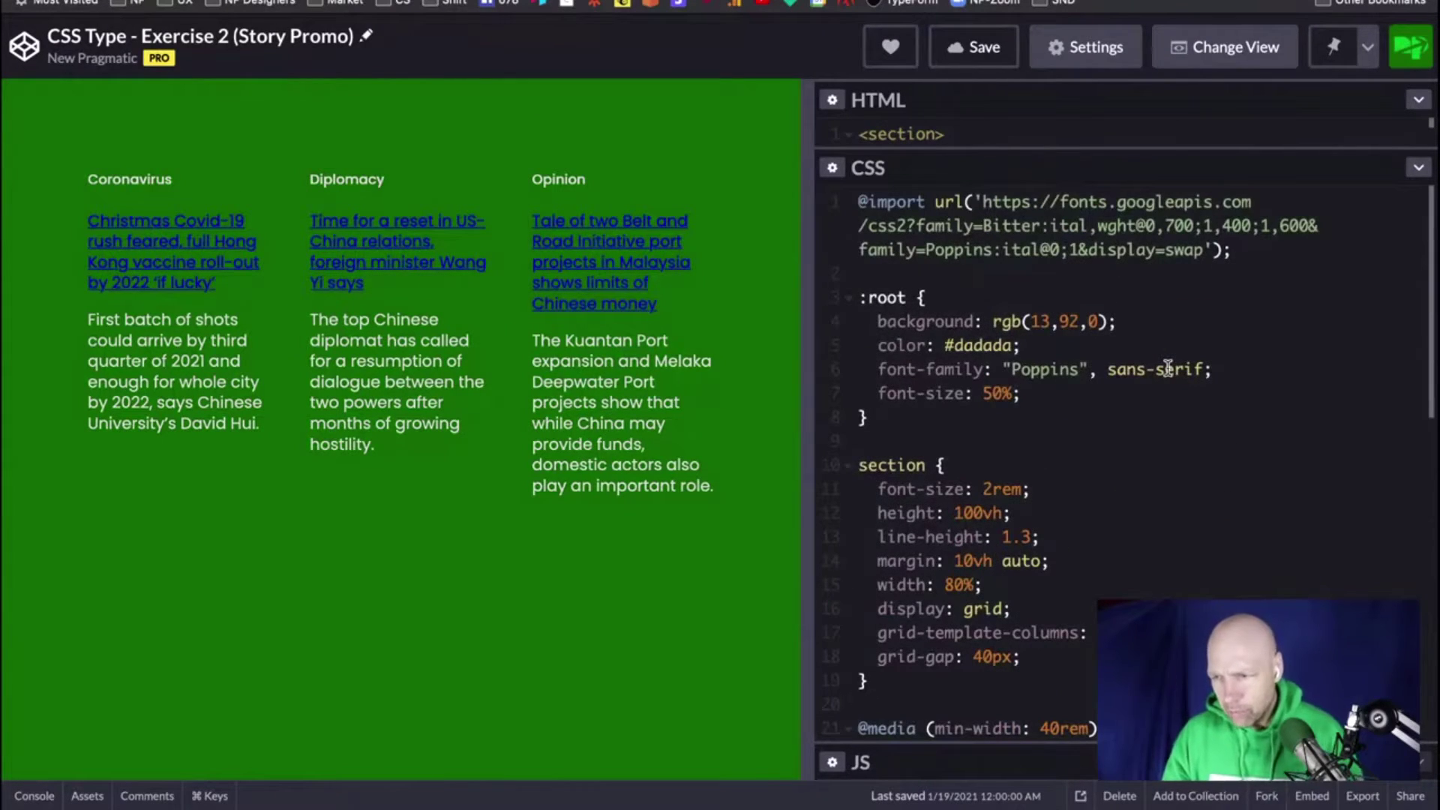
pyautogui.moveTo(1122, 168); pyautogui.dragTo(1125, 71)
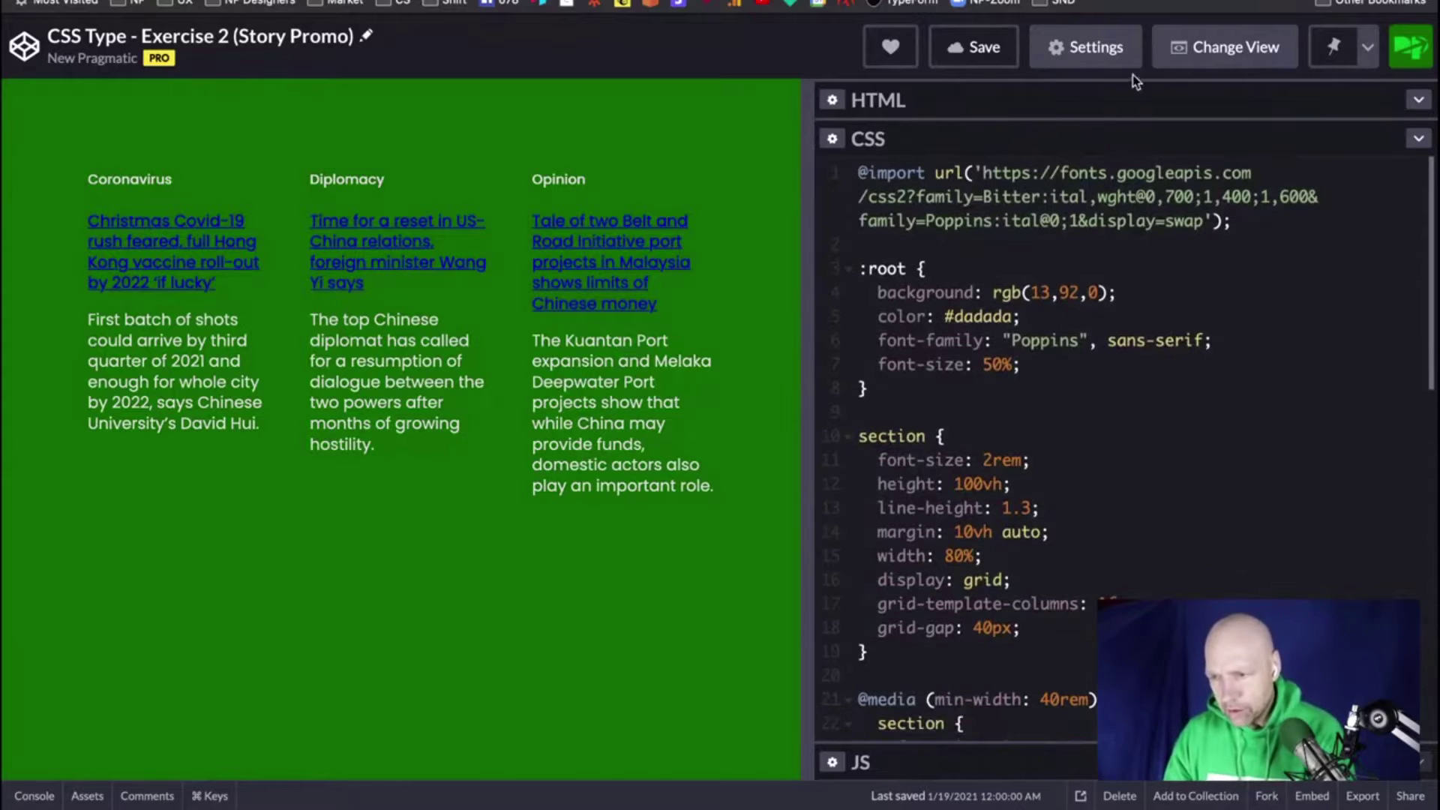
pyautogui.scroll(-2, 1129, 445)
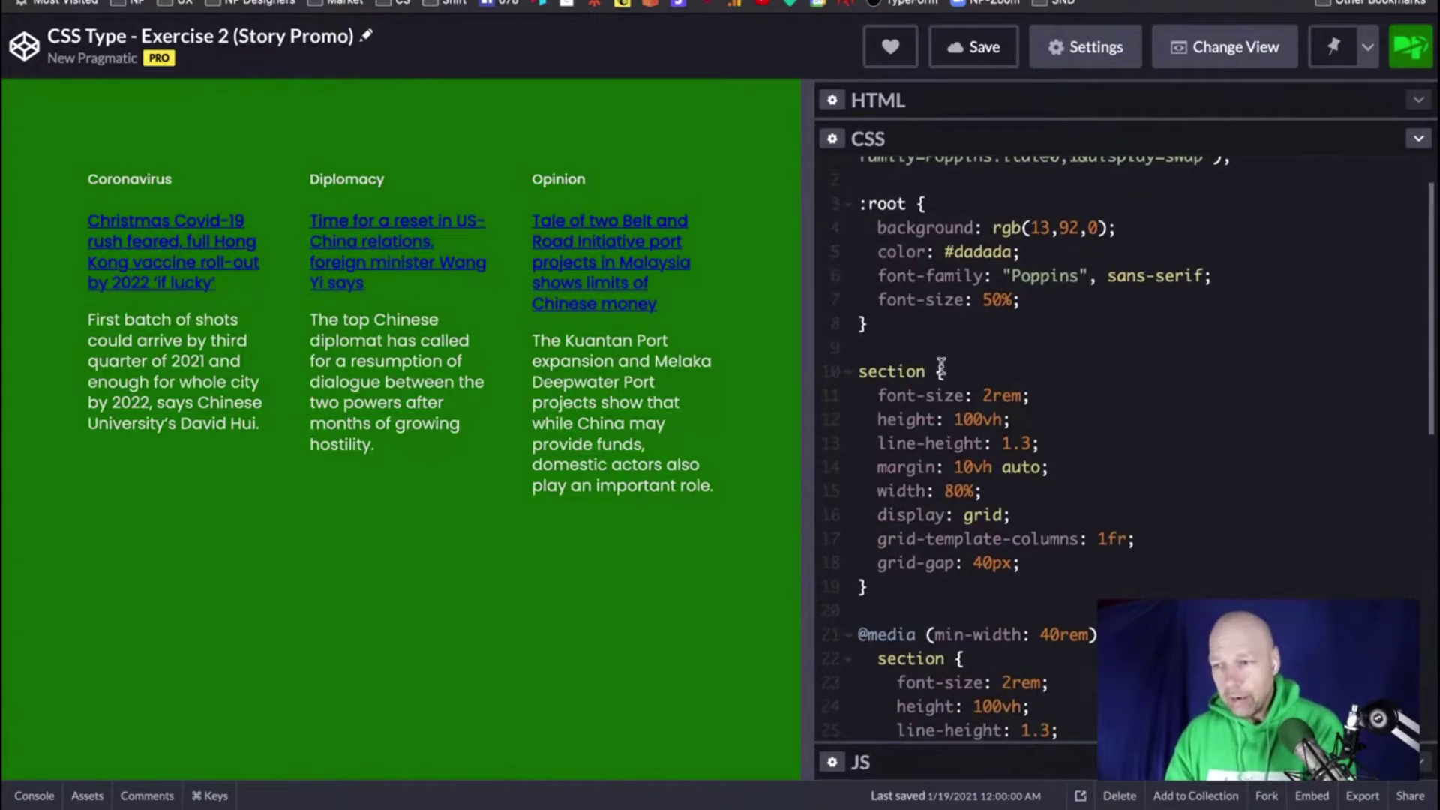
pyautogui.click(915, 596)
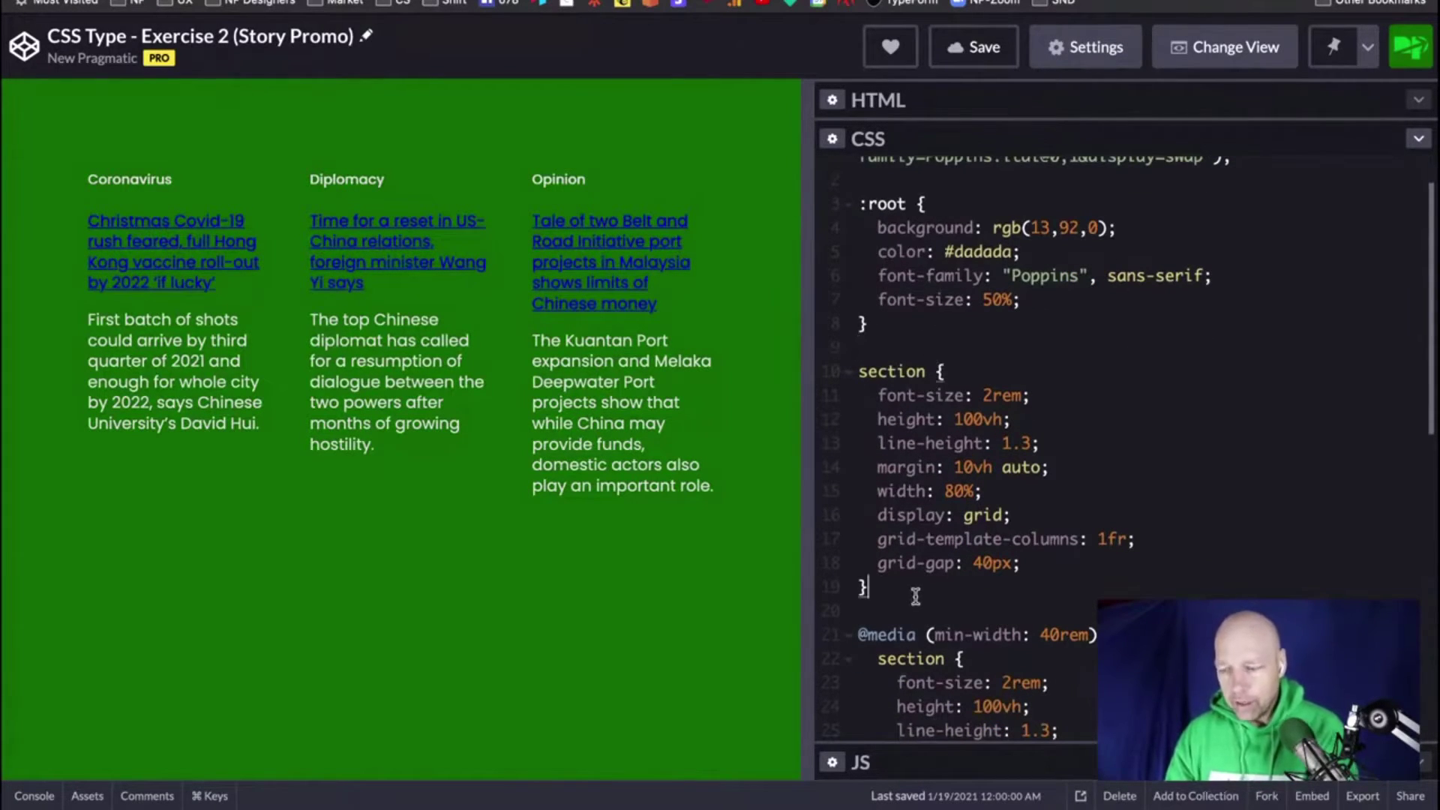
pyautogui.press('Return')
pyautogui.press('Return')
pyautogui.press('Return')
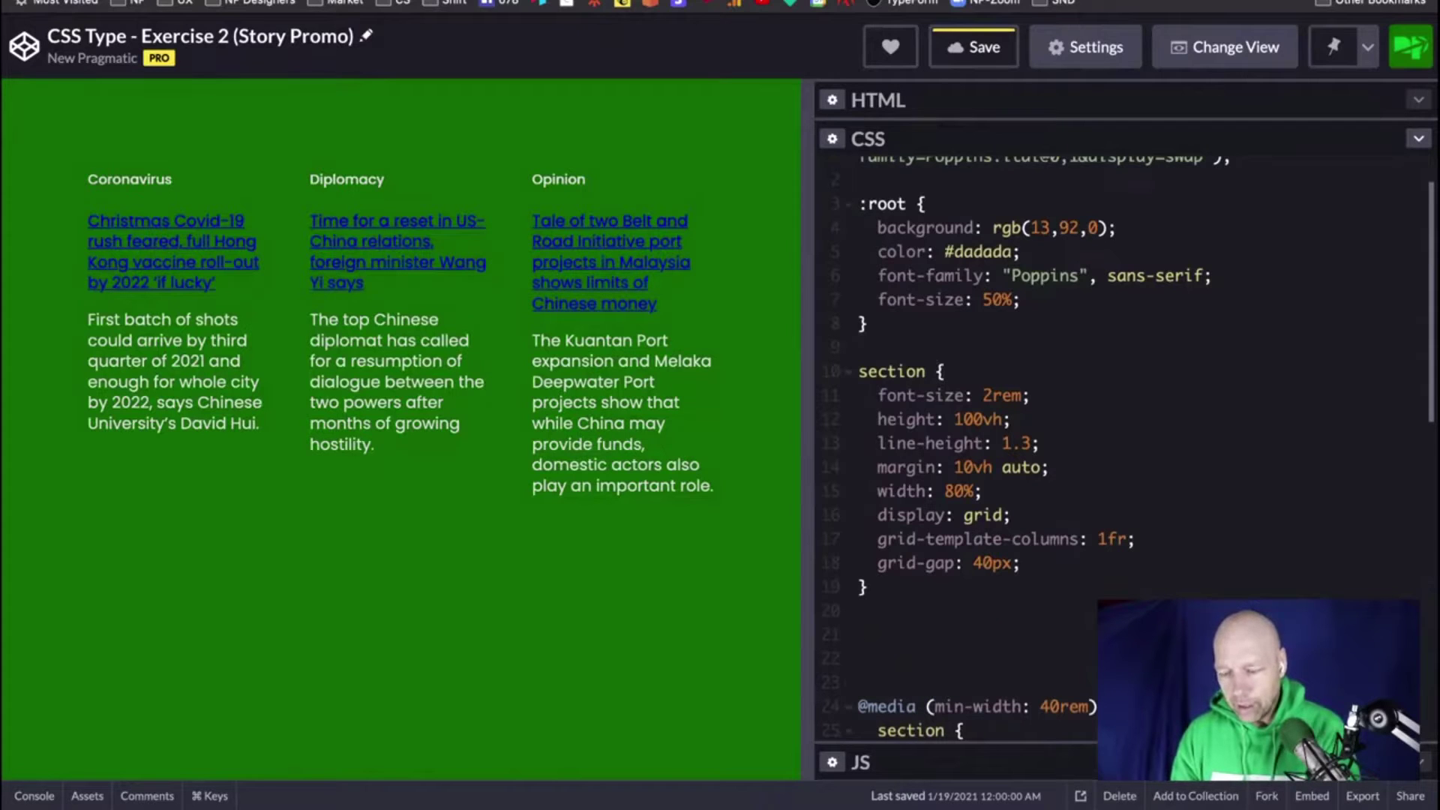
# Step: Add an a rule with text-decoration: none; and color: #fff;
pyautogui.write('a {')
pyautogui.press('Return')
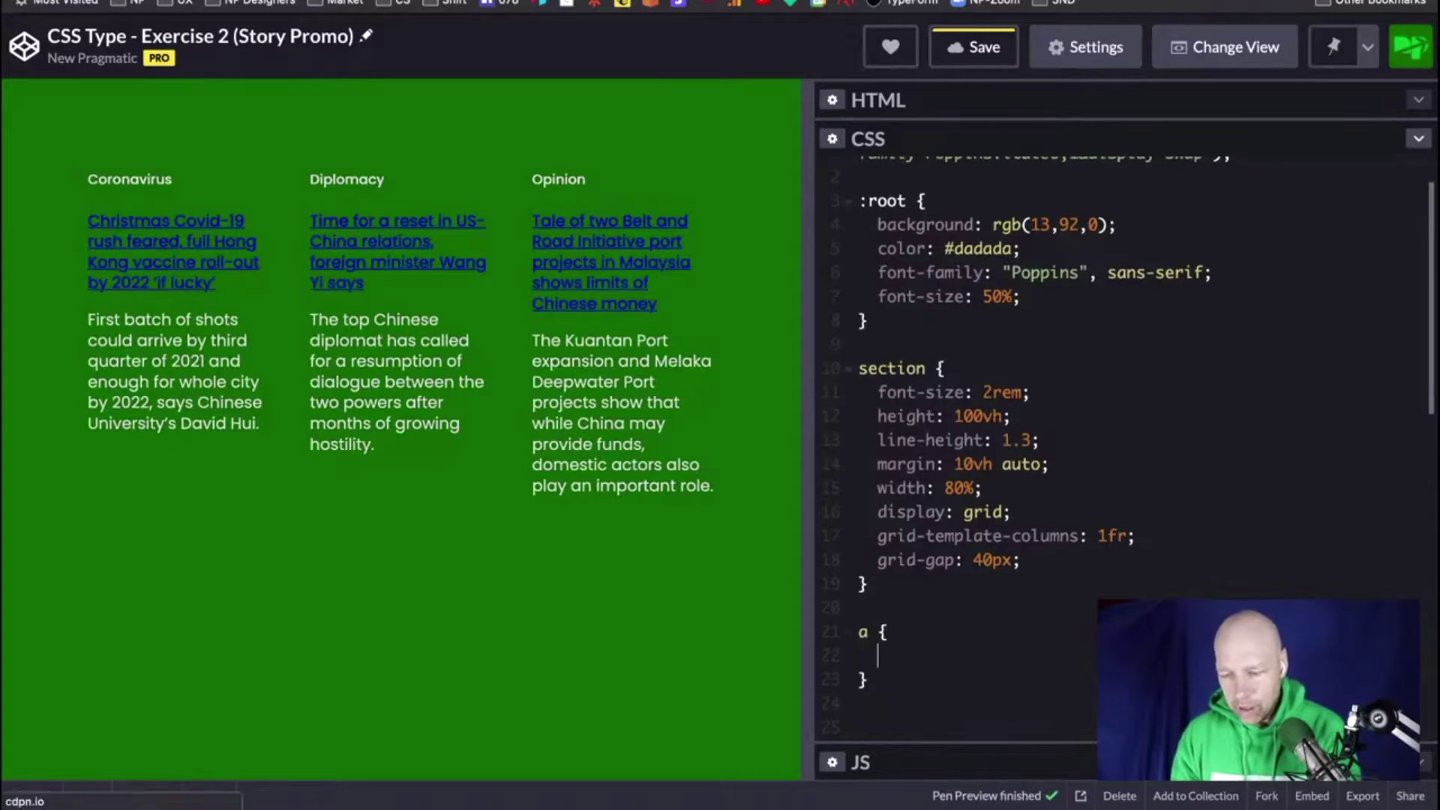
pyautogui.write('text')
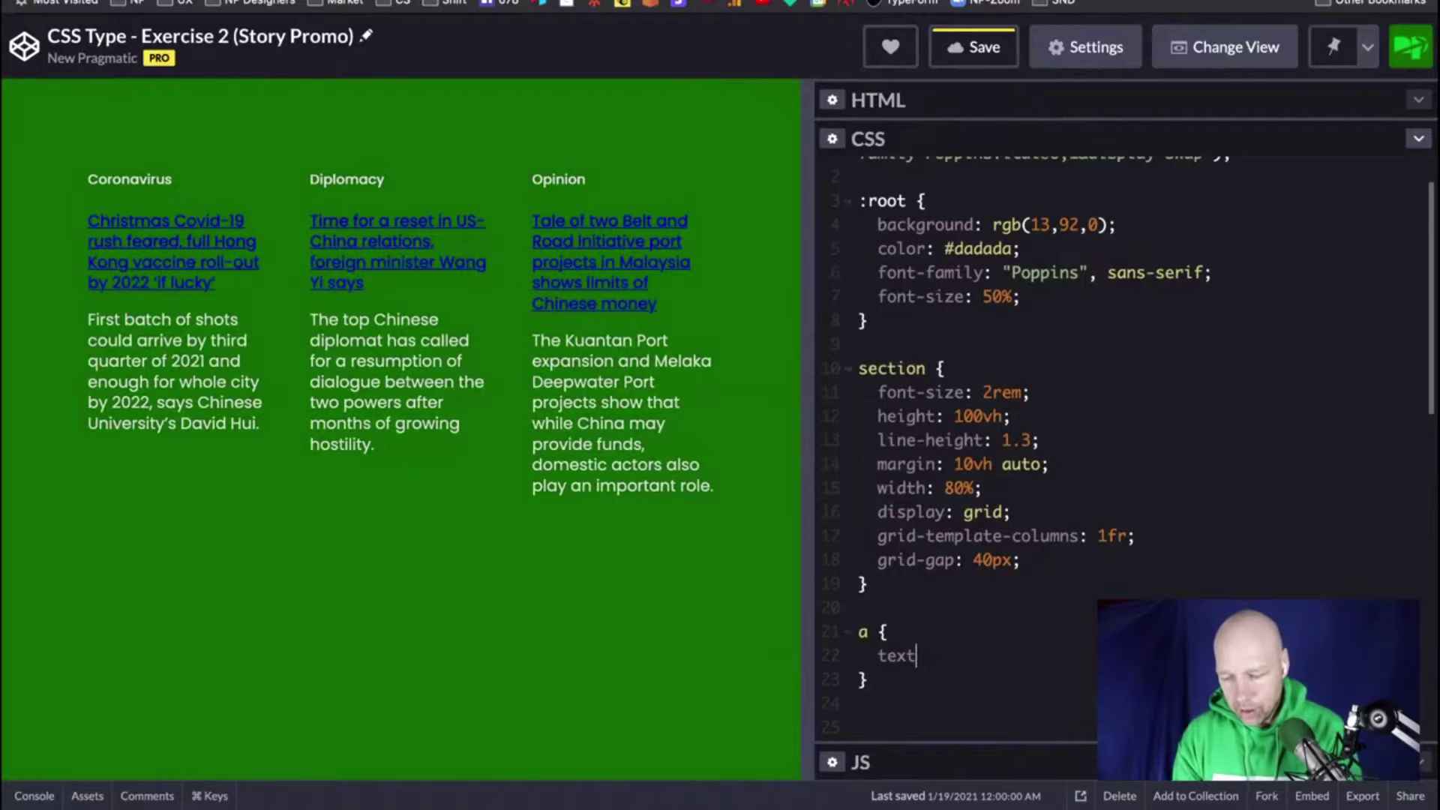
pyautogui.write('0-decorati')
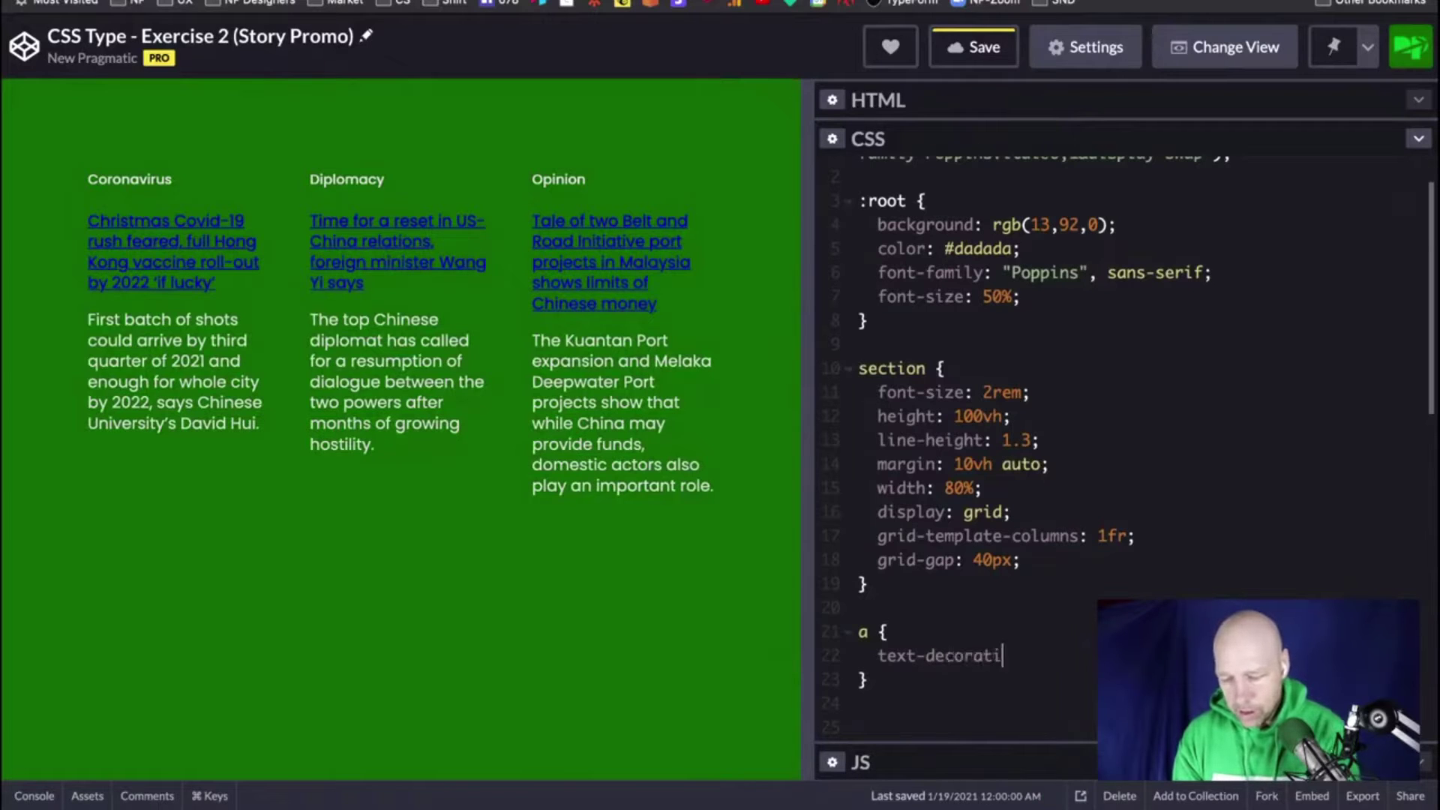
pyautogui.write('on: none;')
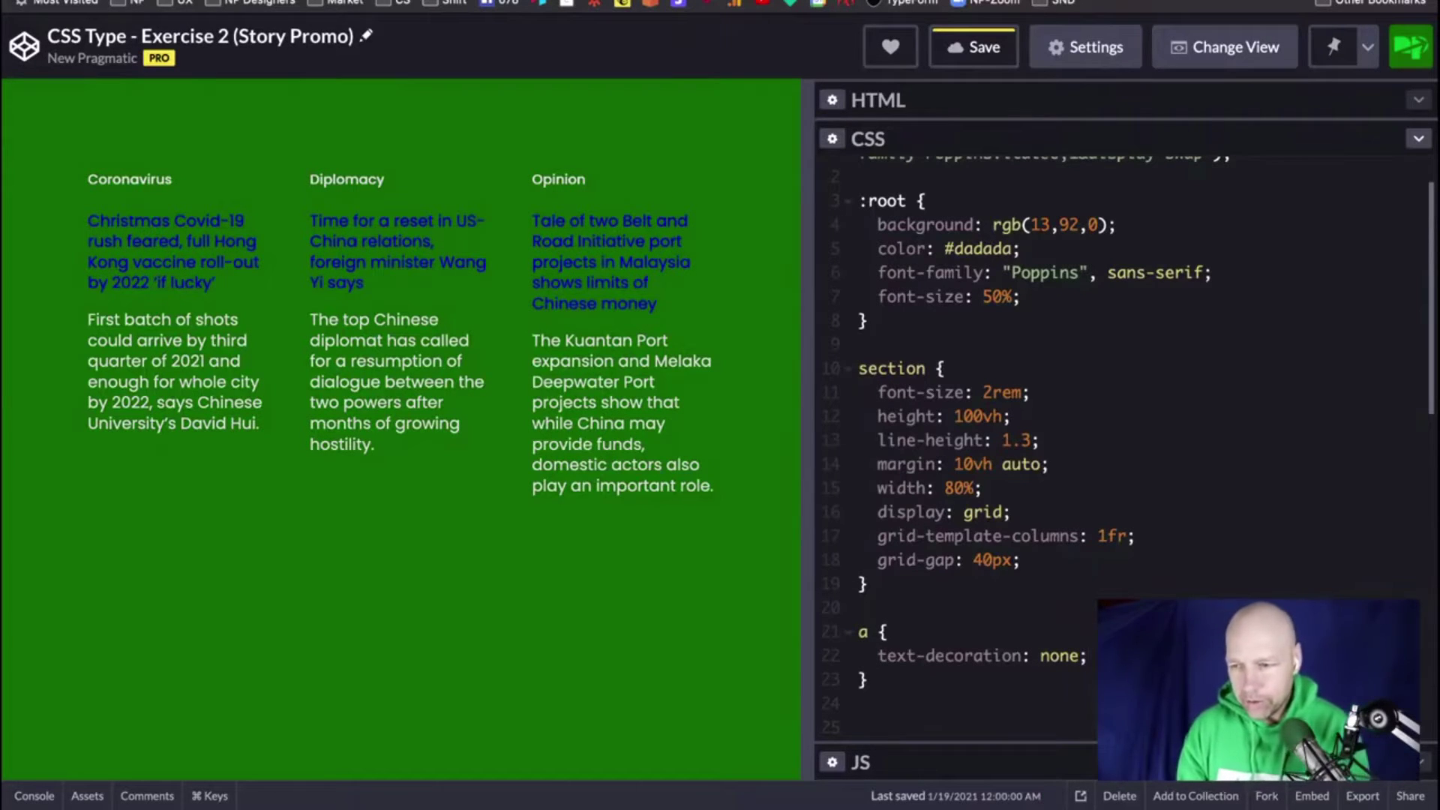
pyautogui.press('Return')
pyautogui.write('color')
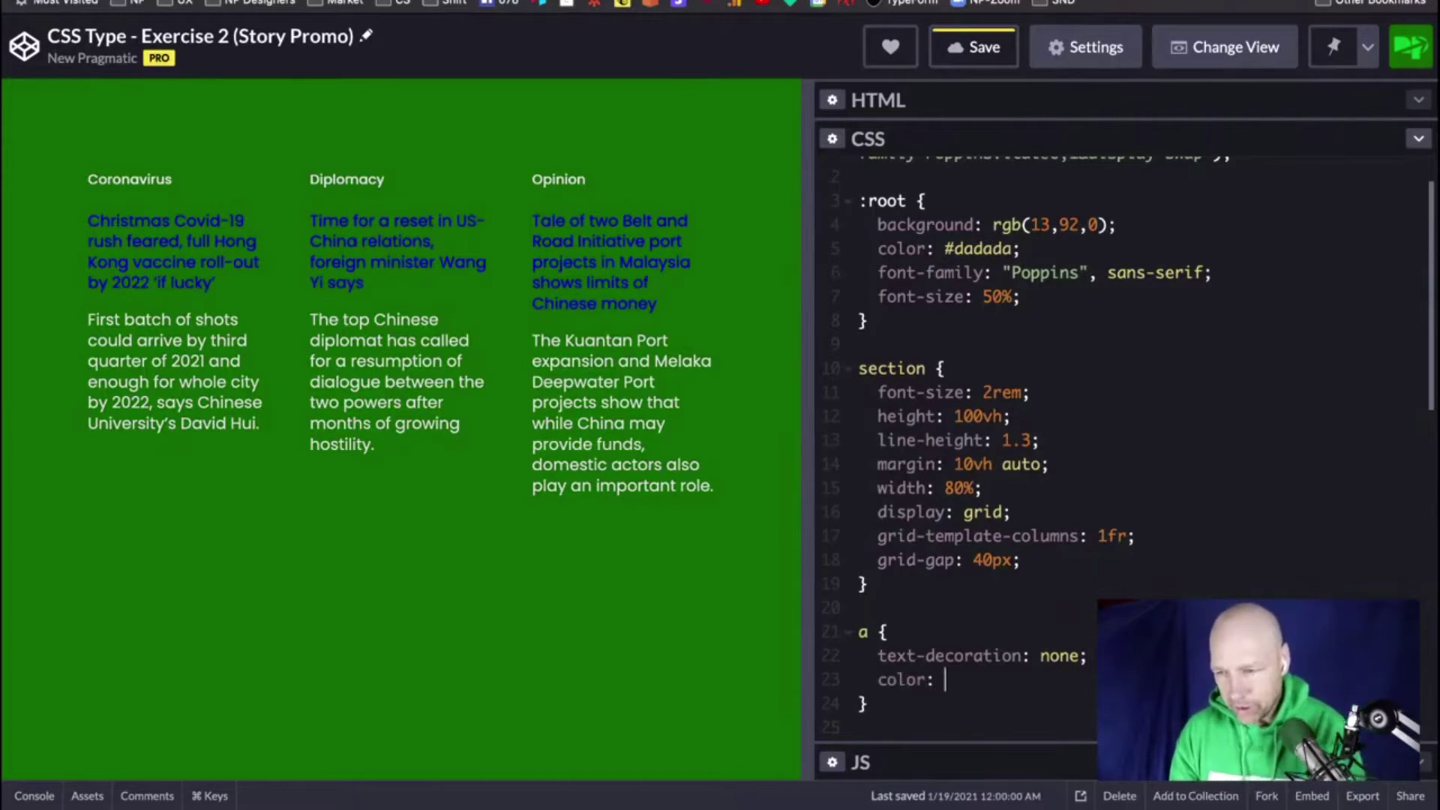
pyautogui.write(': #fff;')
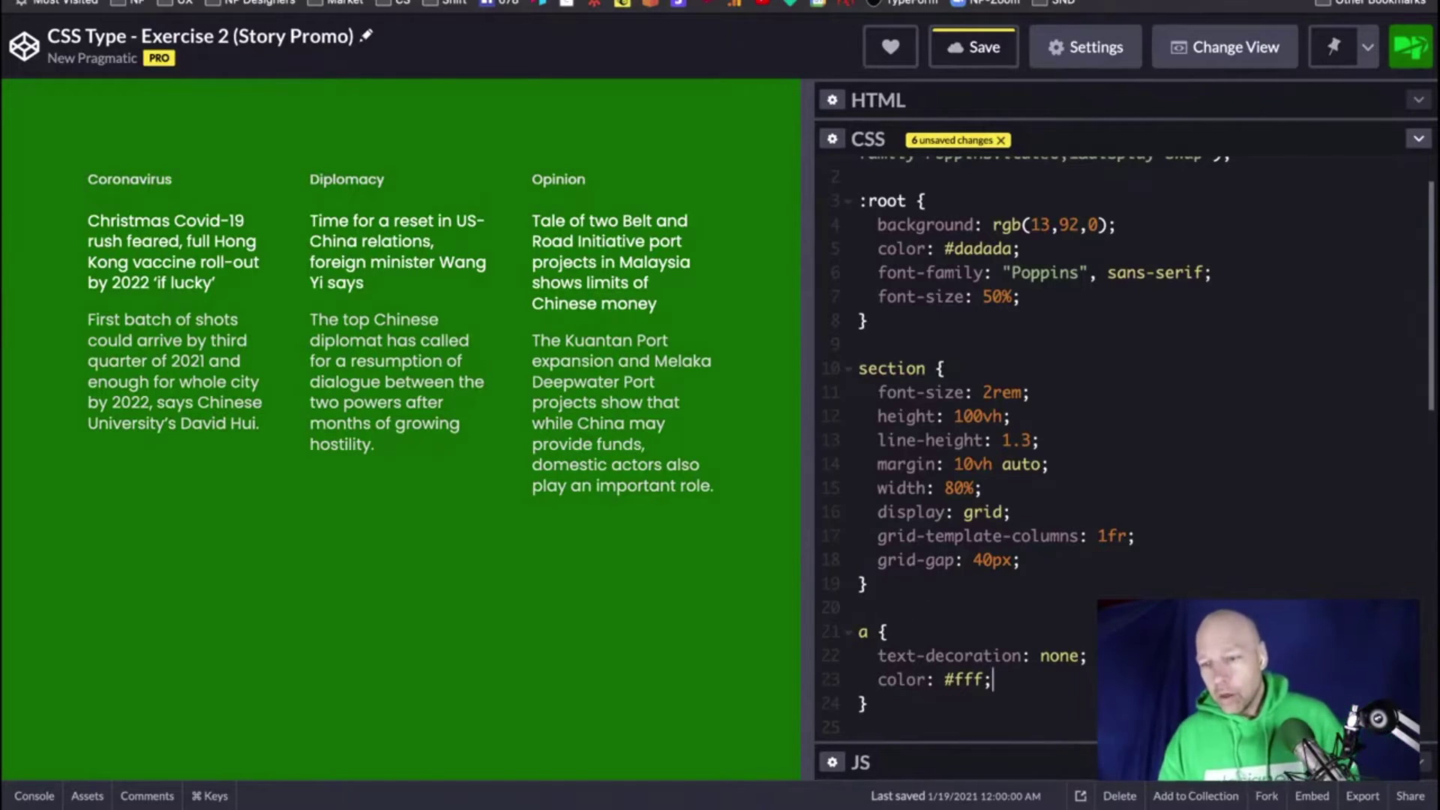
# Step: Open and close the pen's comments and details panel, then open a new browser tab
pyautogui.click(156, 796)
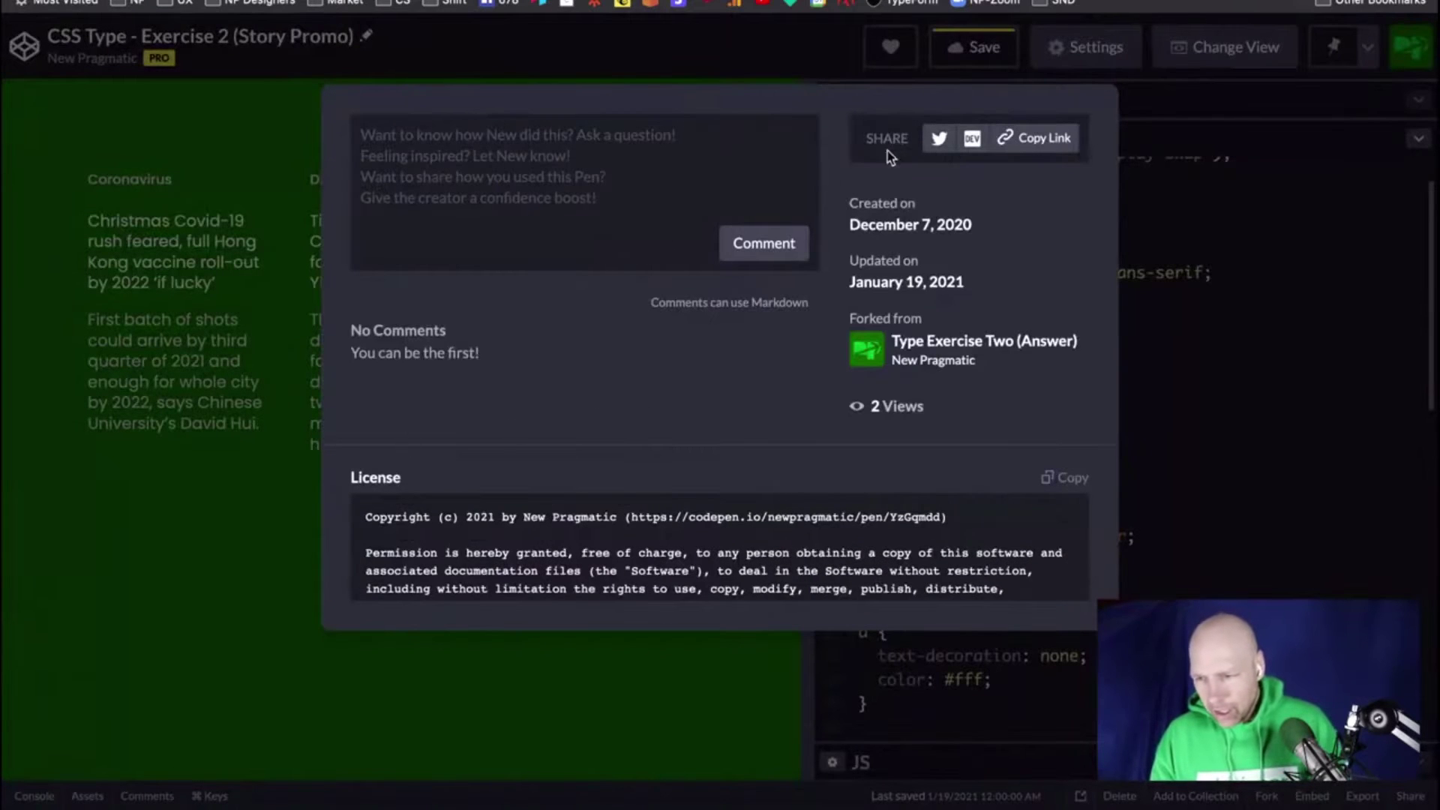
pyautogui.click(1284, 244)
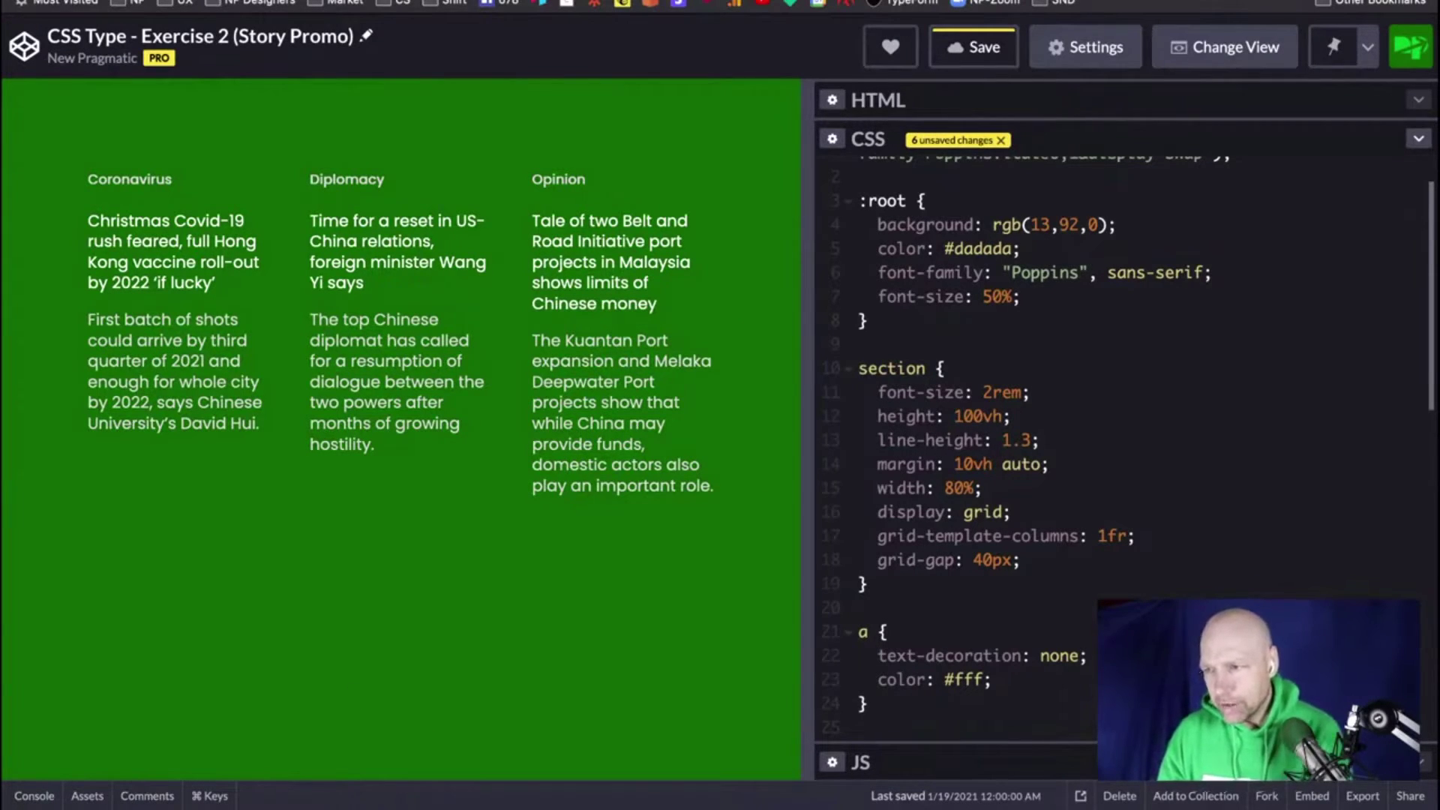
pyautogui.hotkey('ctrl', 't')
# Step: Go to npragmatic.com/frontend, open the CSS Typography lesson, and view Exercise 2's finished image
pyautogui.hotkey('ctrl', 'l')
pyautogui.write('n')
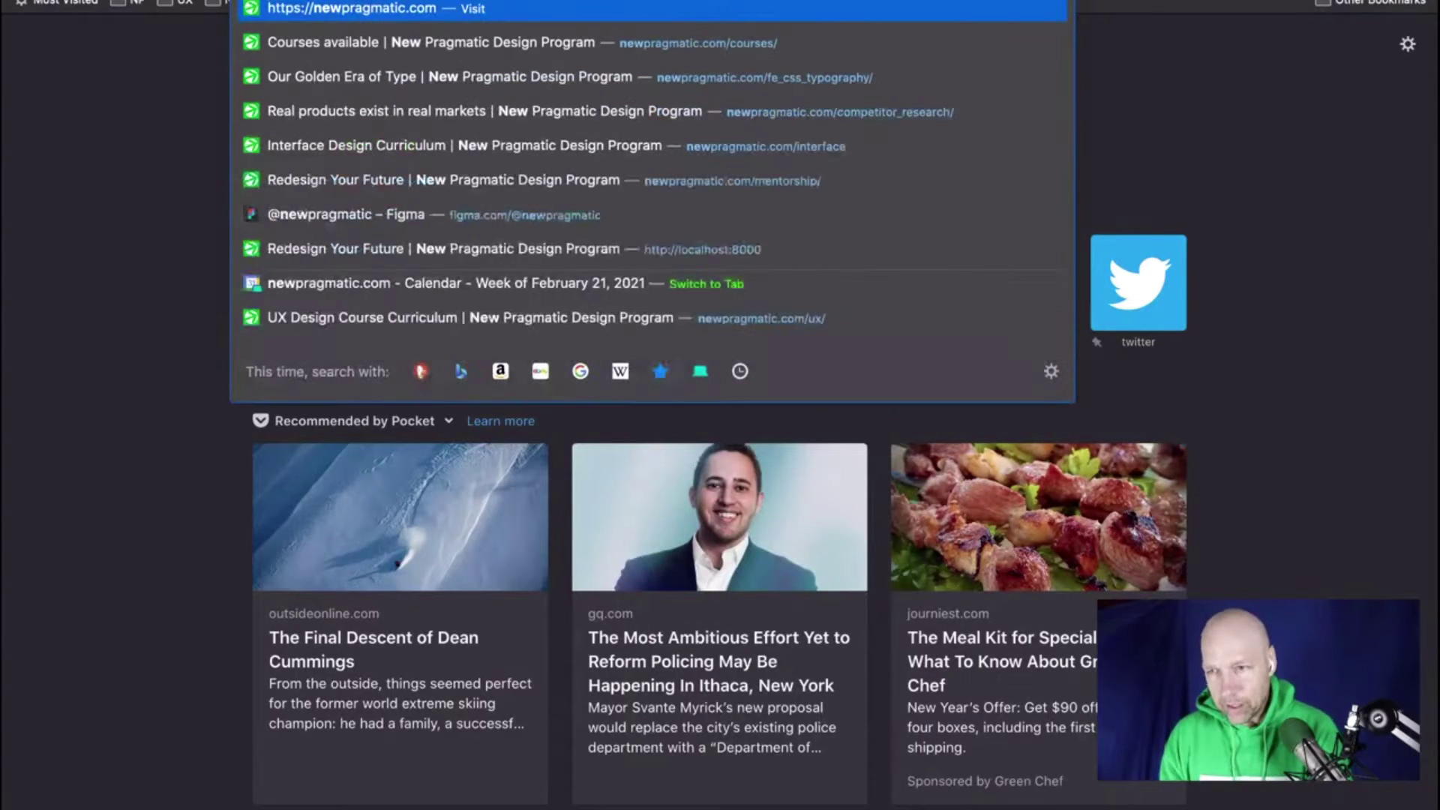
pyautogui.write('pragmatic.com/frontend/')
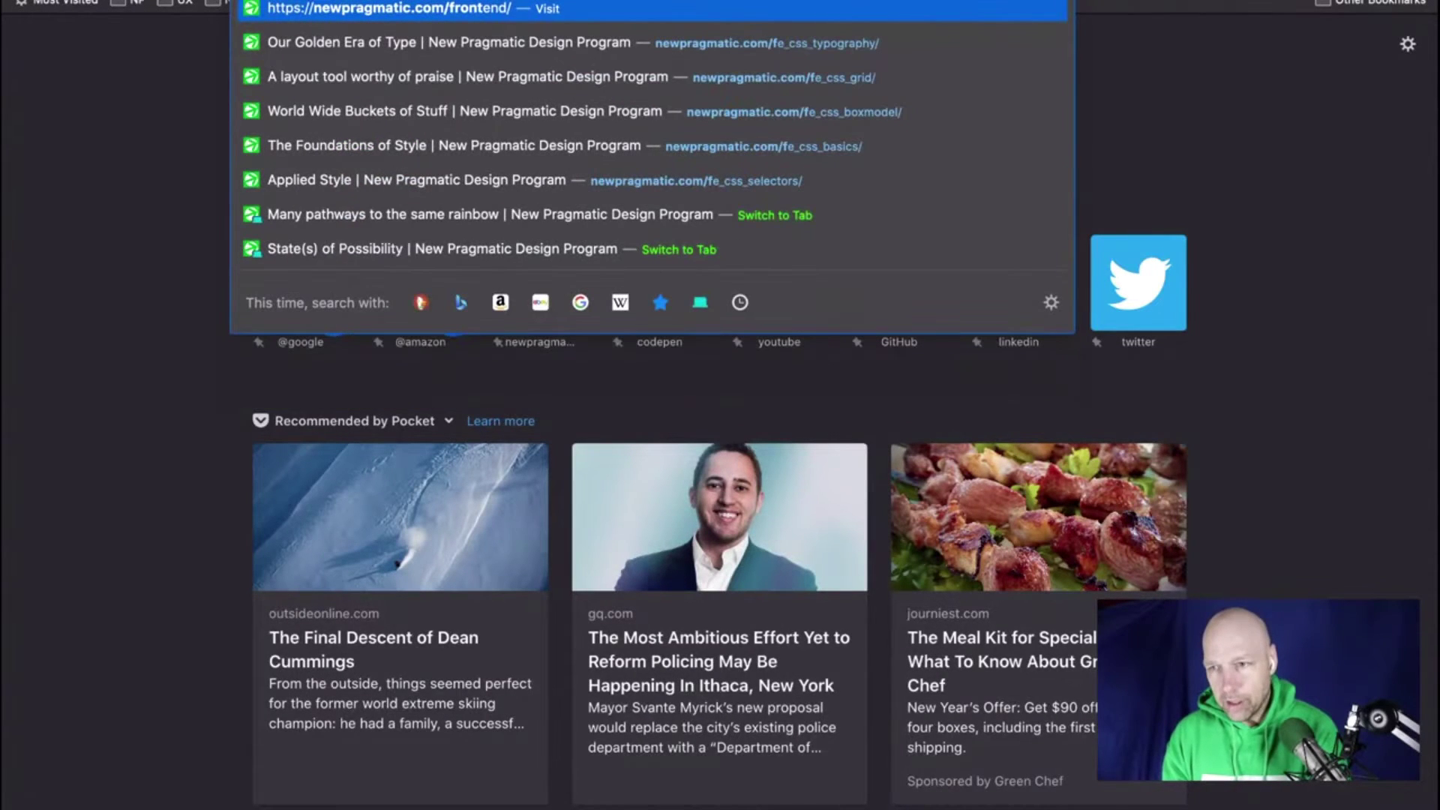
pyautogui.press('Return')
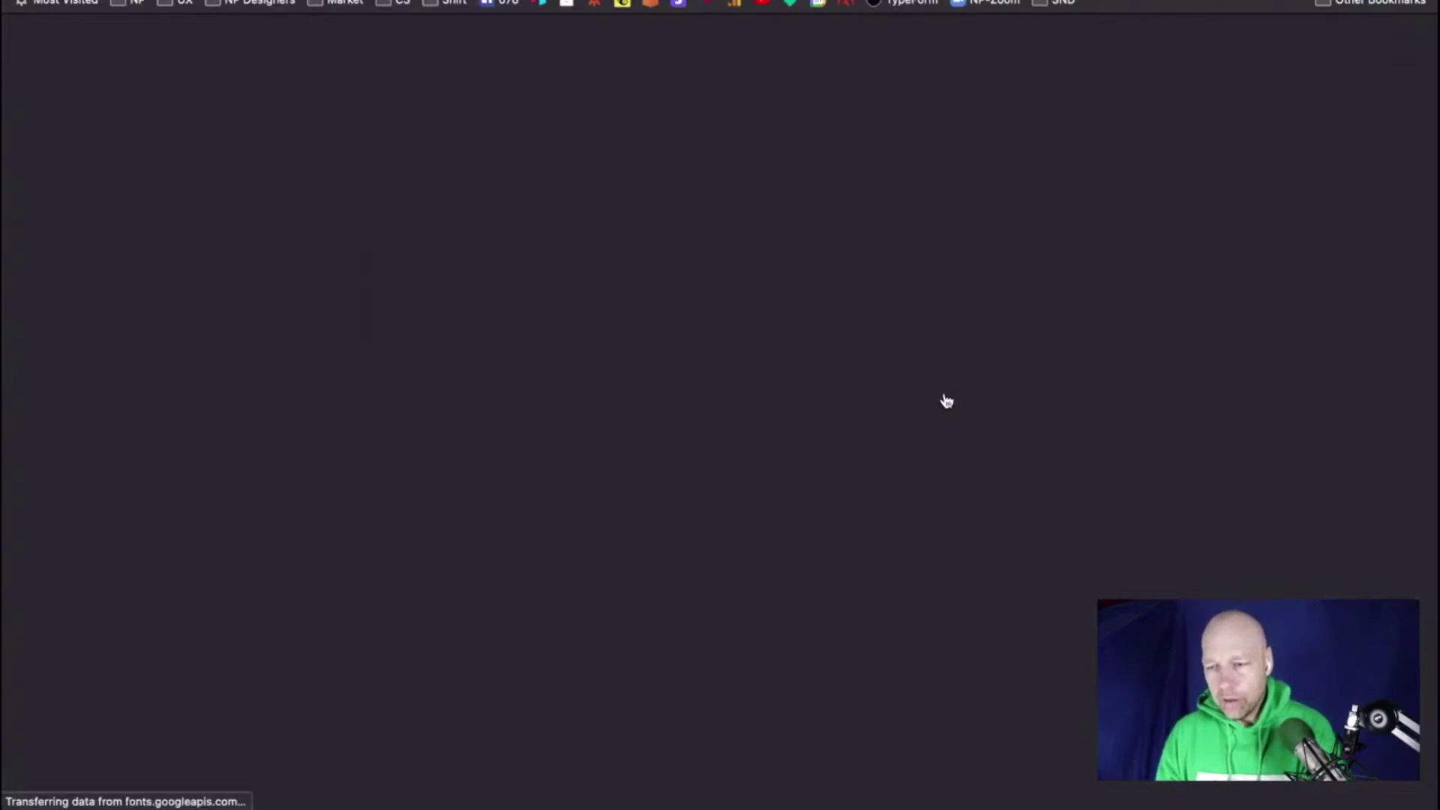
pyautogui.scroll(-5, 944, 403)
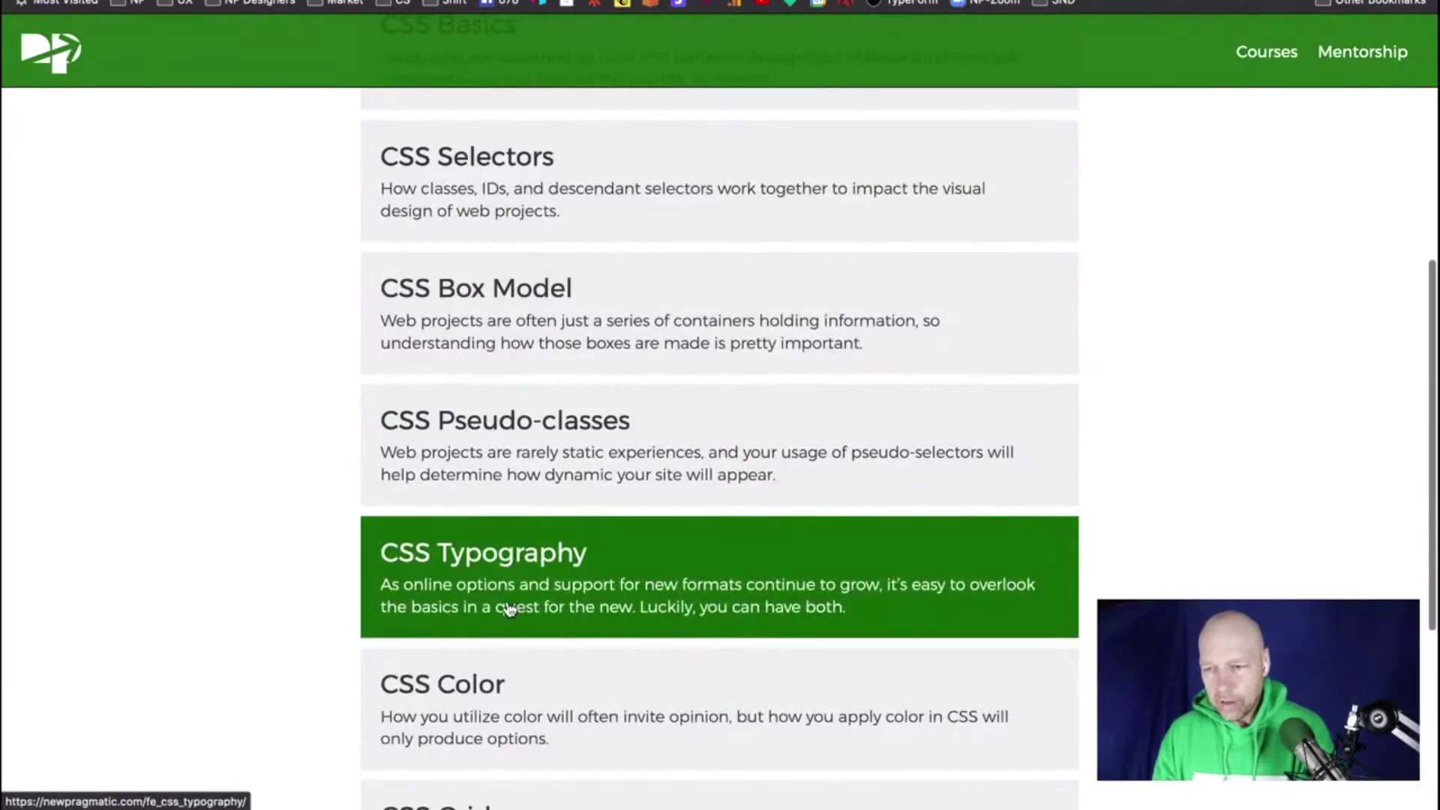
pyautogui.click(510, 606)
pyautogui.scroll(-20, 523, 588)
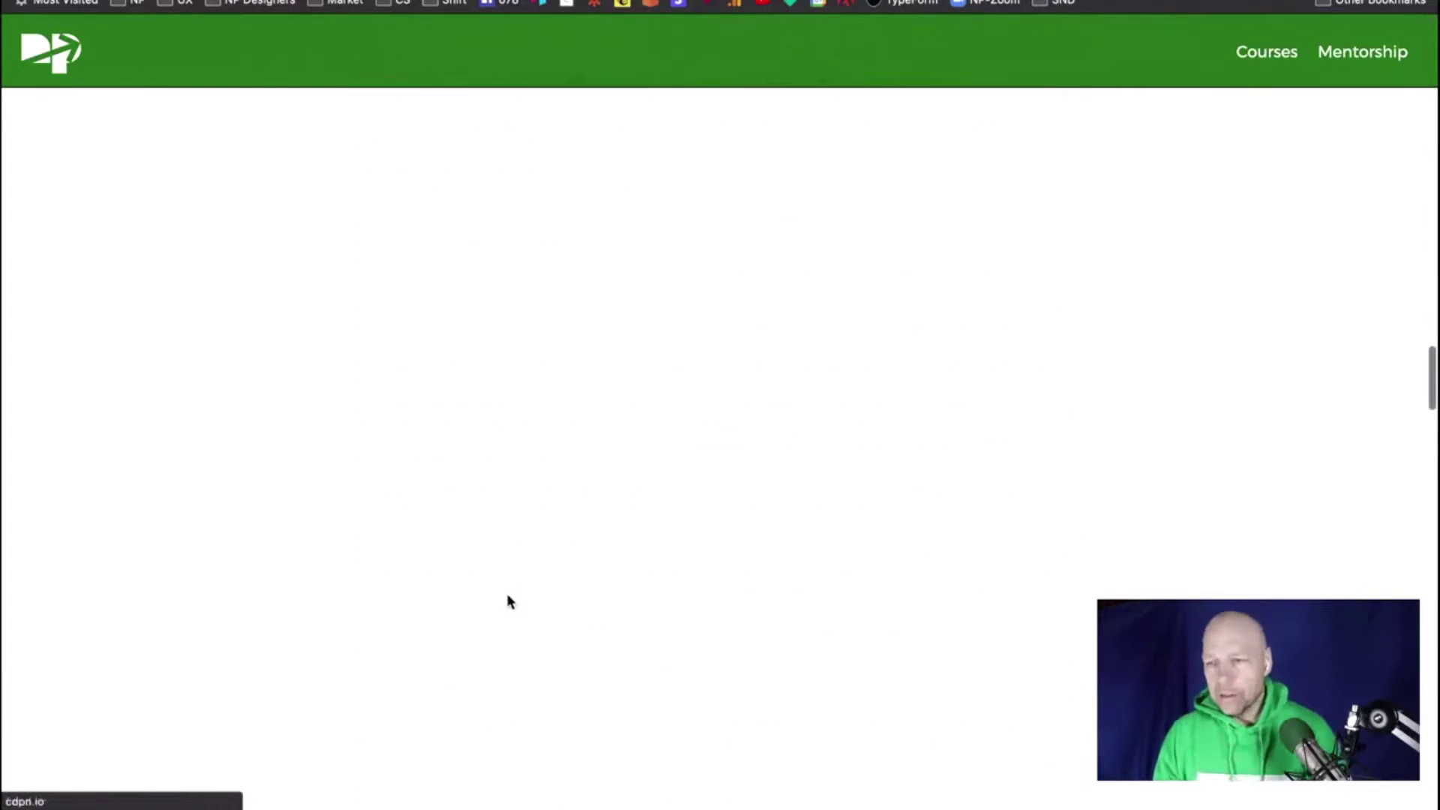
pyautogui.scroll(-15, 509, 592)
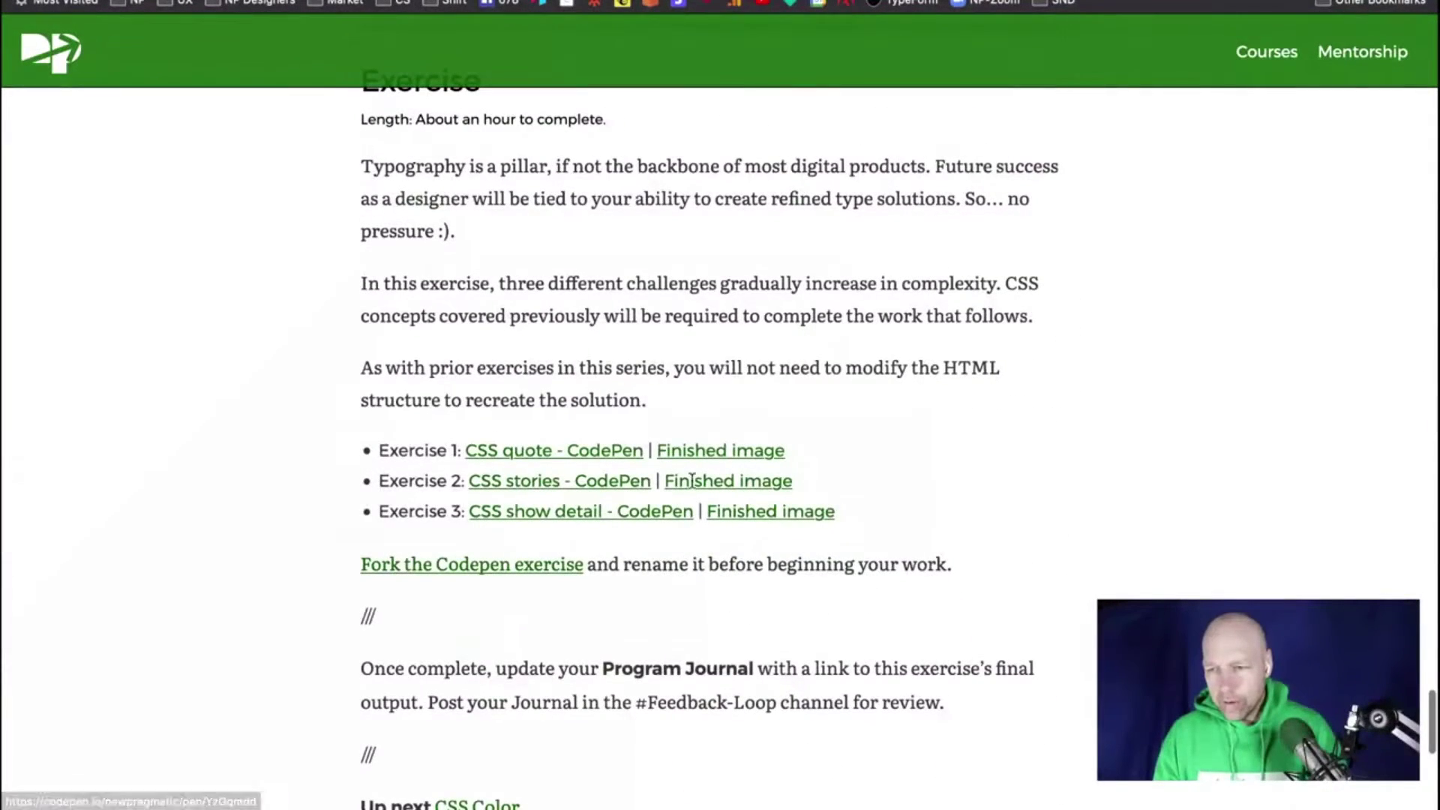
pyautogui.click(733, 483)
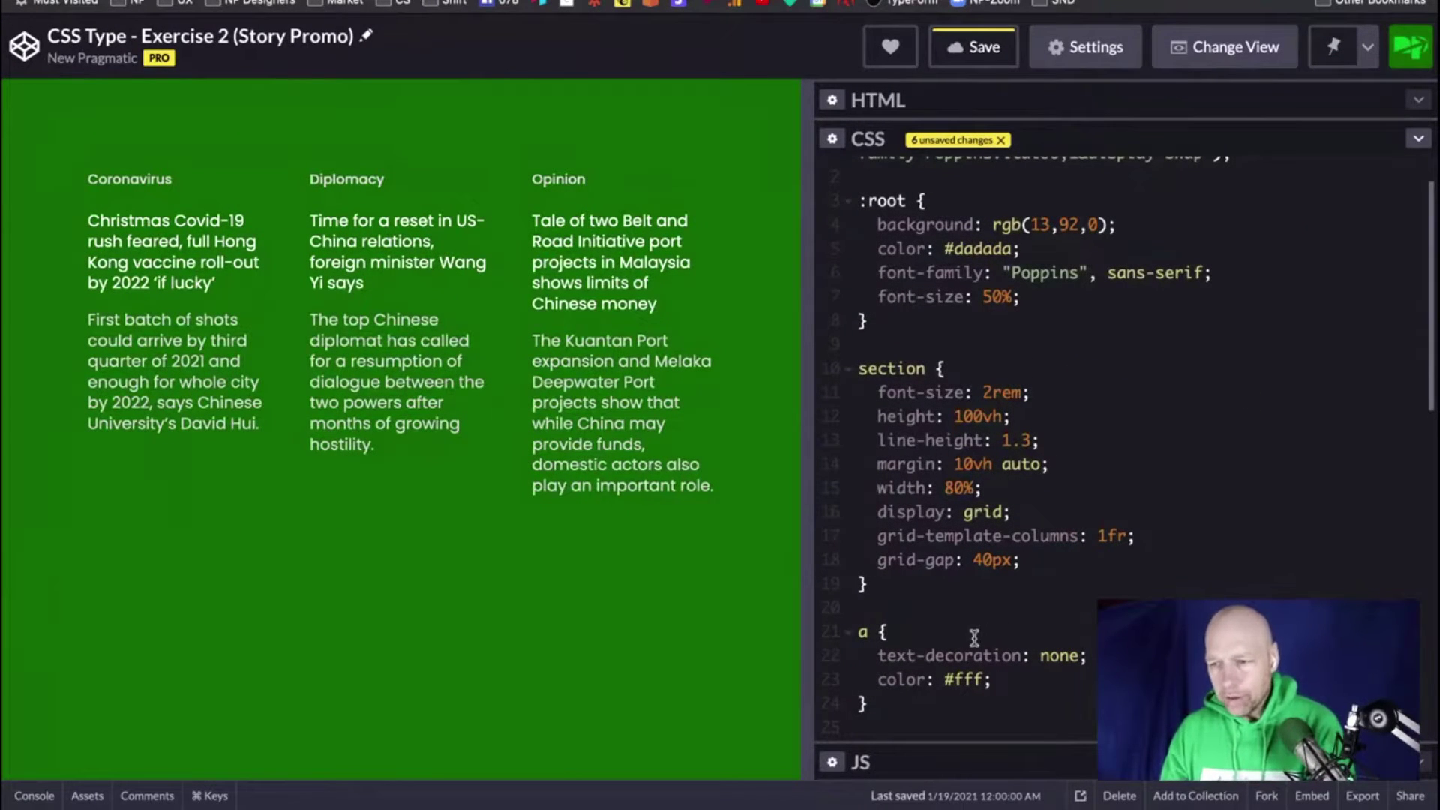
# Step: Add font-family: "Bitter", serif, below text-decoration in the a rule
pyautogui.scroll(2, 1039, 371)
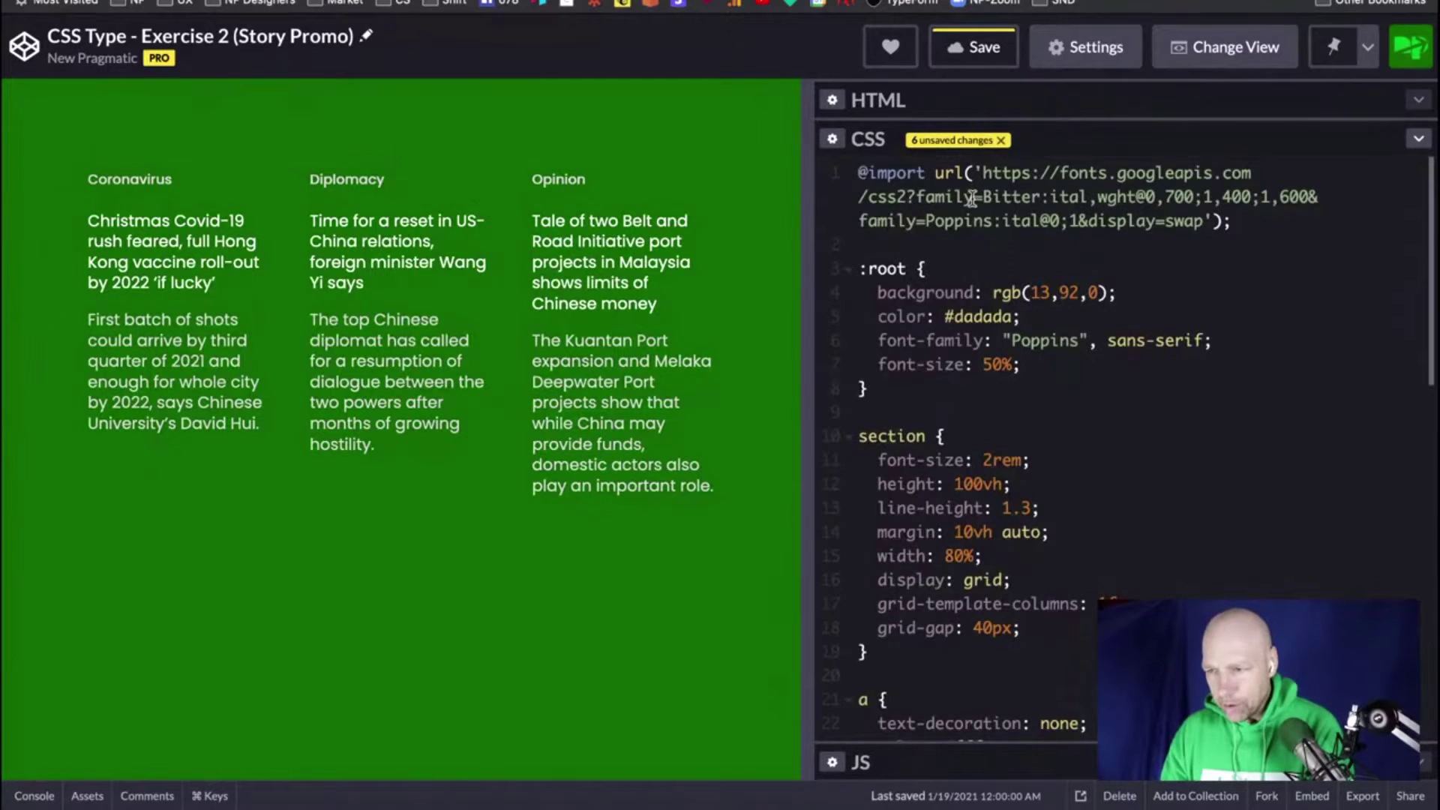
pyautogui.moveTo(985, 201); pyautogui.dragTo(1044, 201)
pyautogui.scroll(-3, 979, 574)
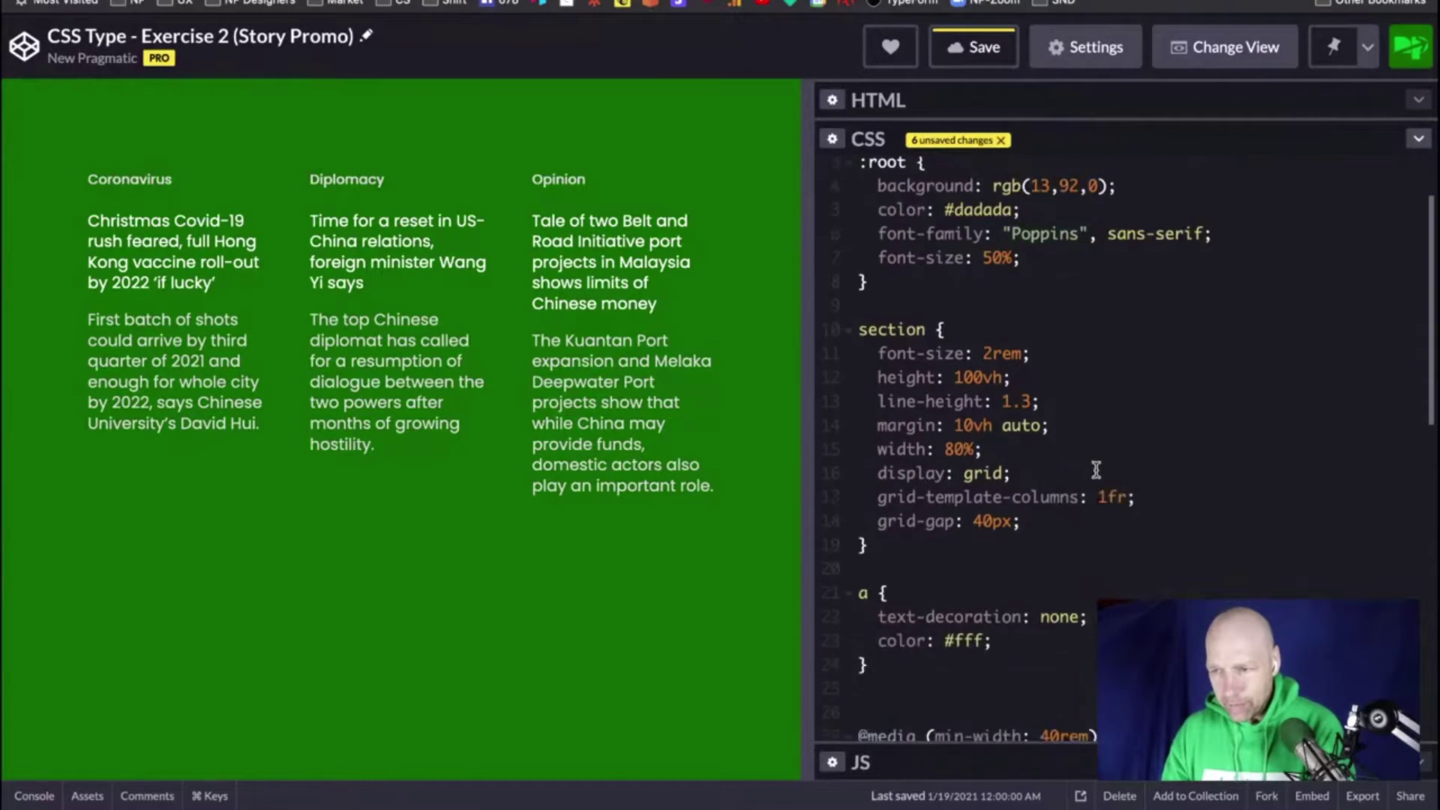
pyautogui.scroll(-3, 983, 555)
pyautogui.scroll(2, 1001, 514)
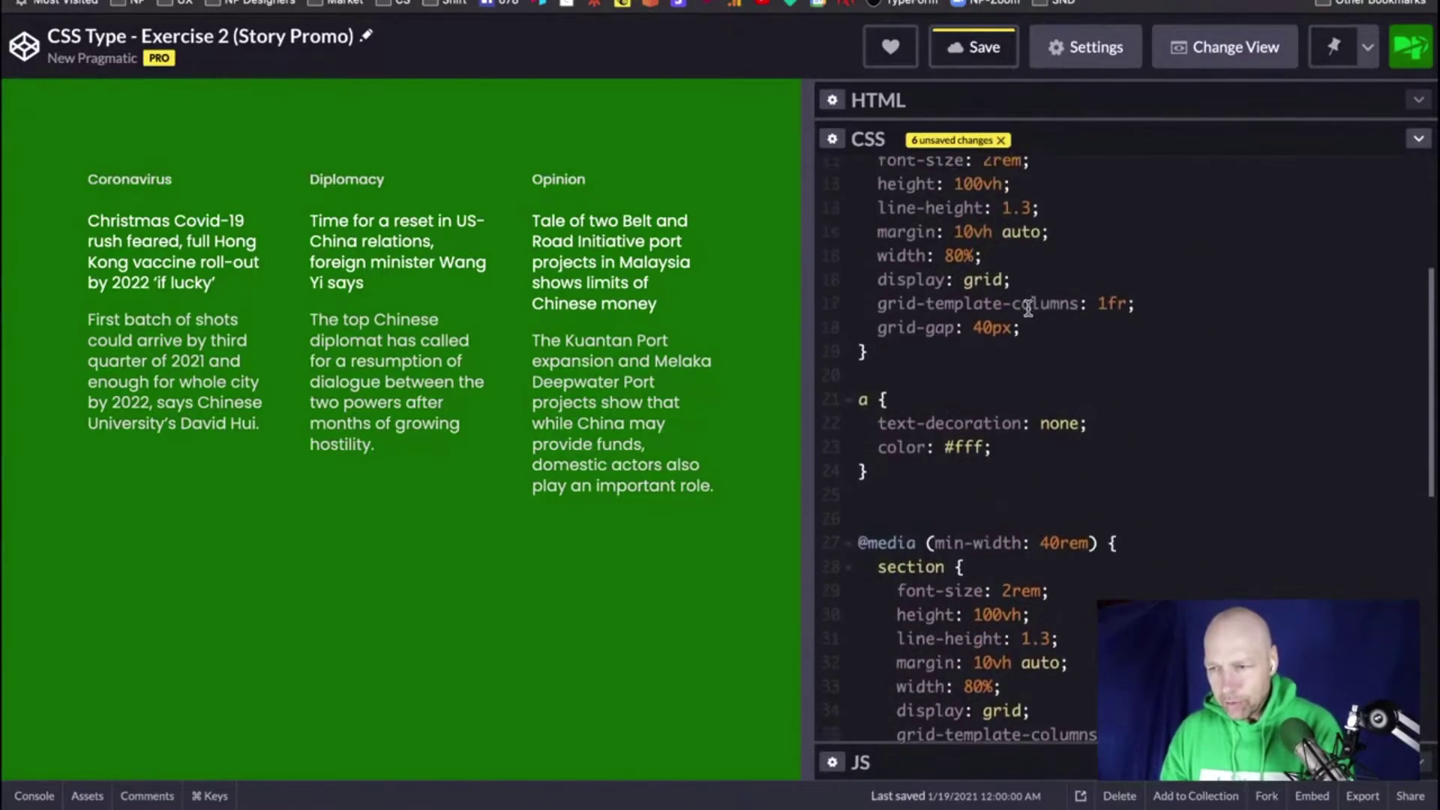
pyautogui.scroll(1, 1035, 404)
pyautogui.click(1099, 470)
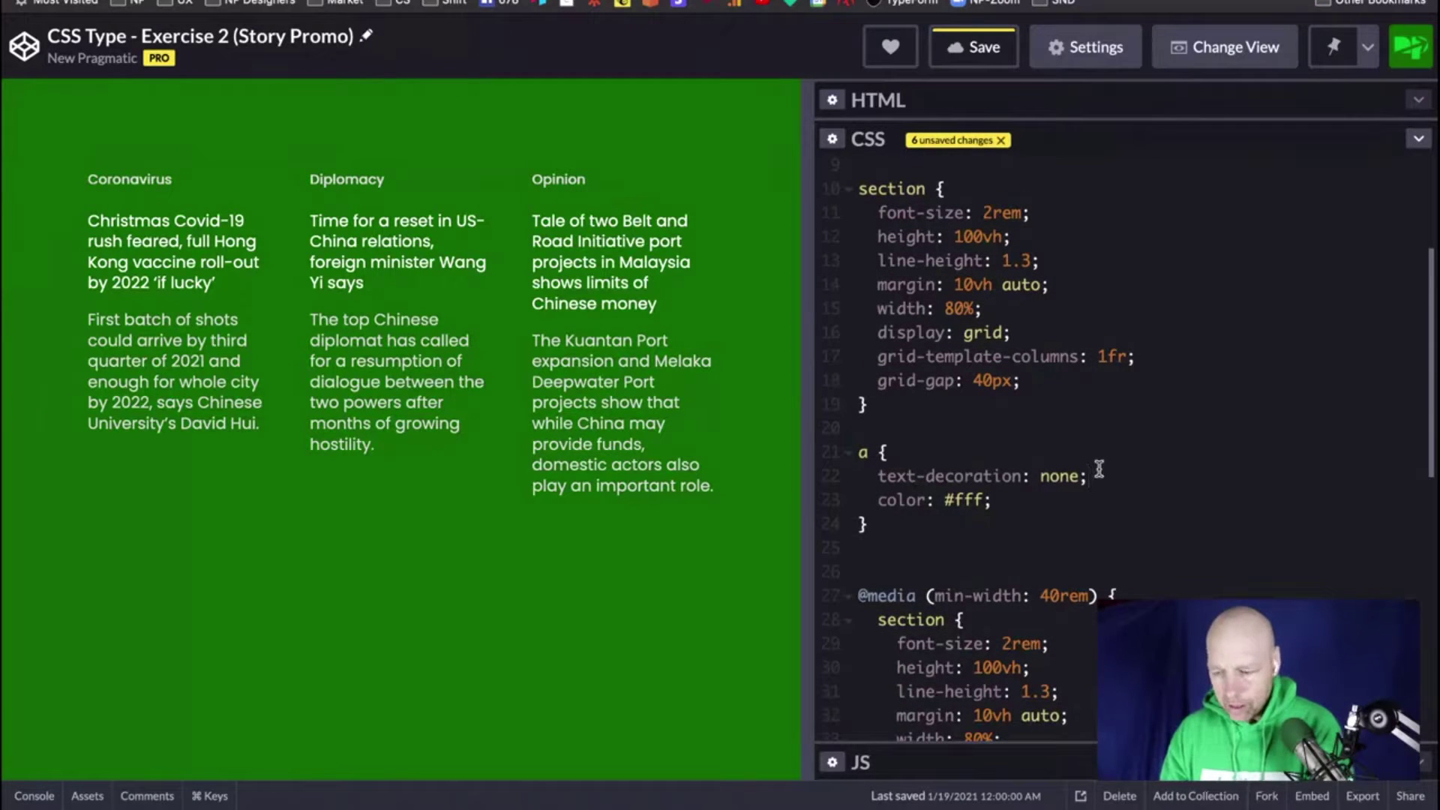
pyautogui.press('Return')
pyautogui.write('fon')
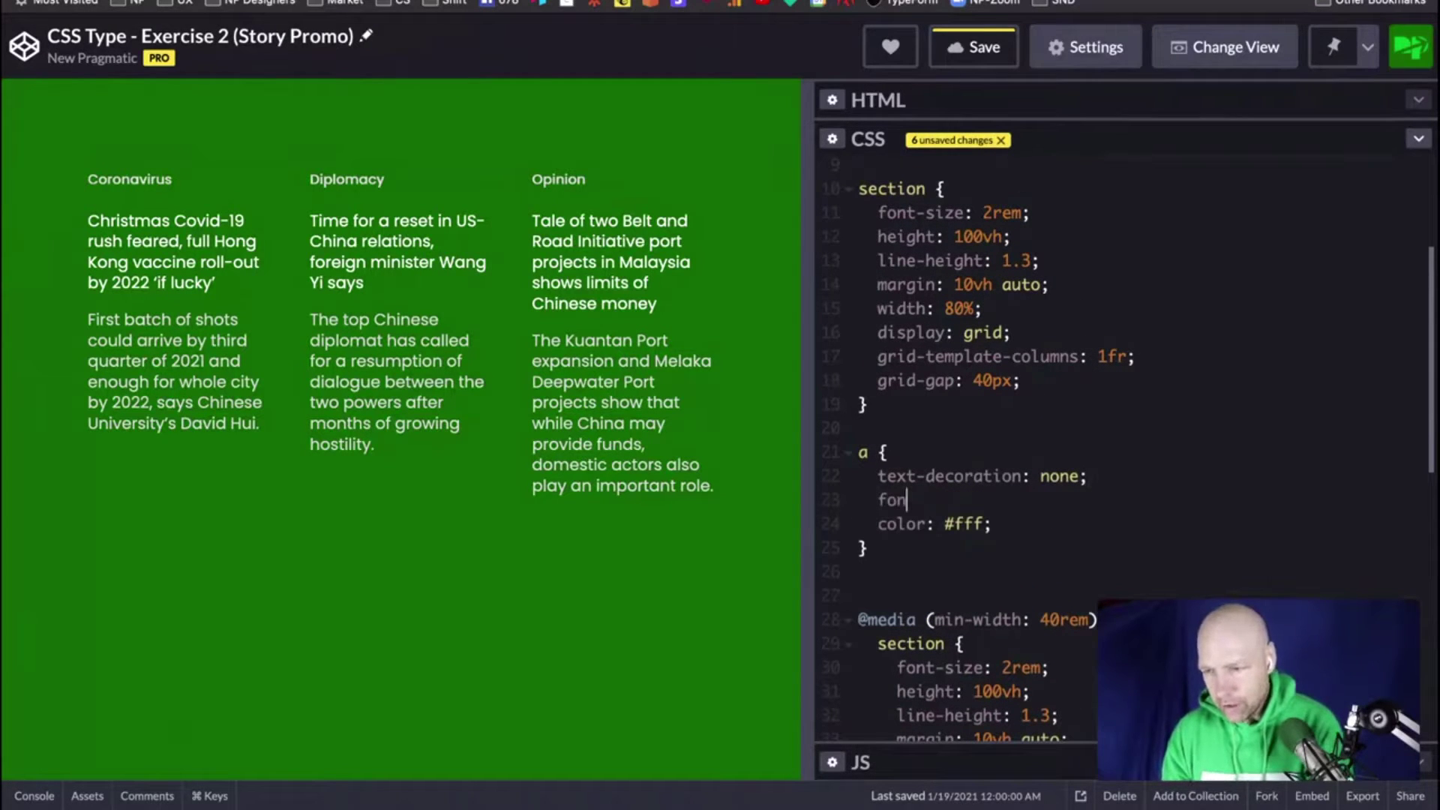
pyautogui.write('t-family')
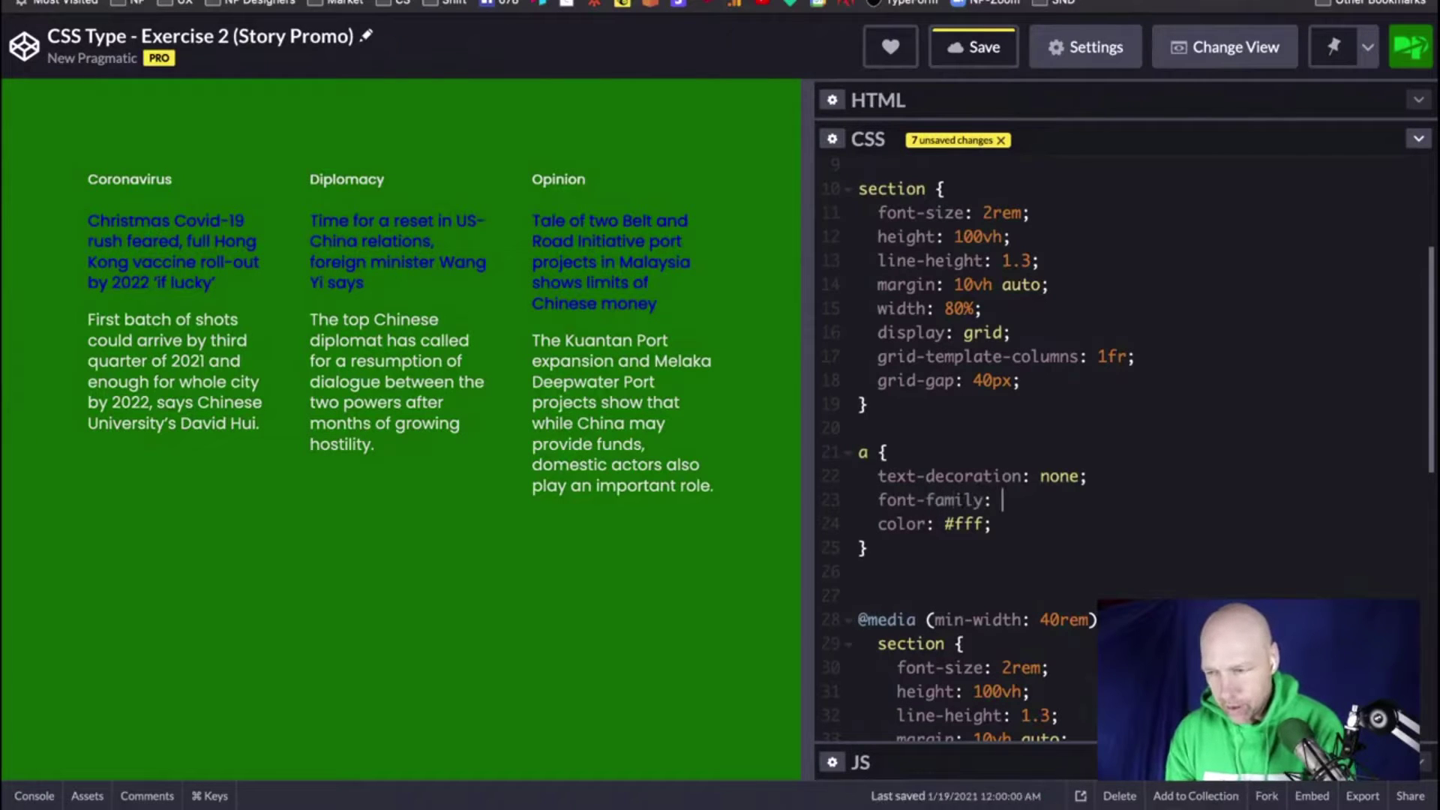
pyautogui.write(': "Bitter"')
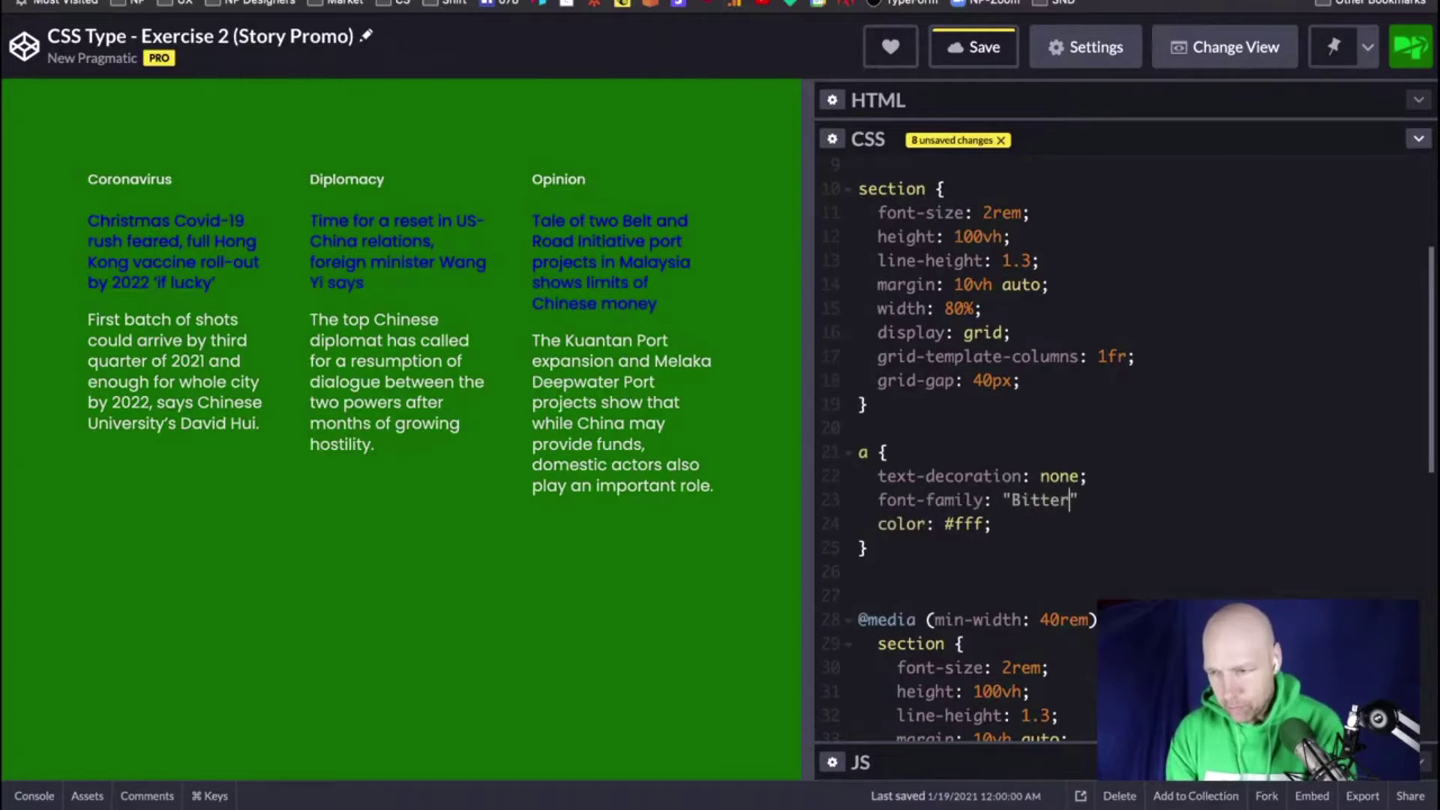
pyautogui.write(', ')
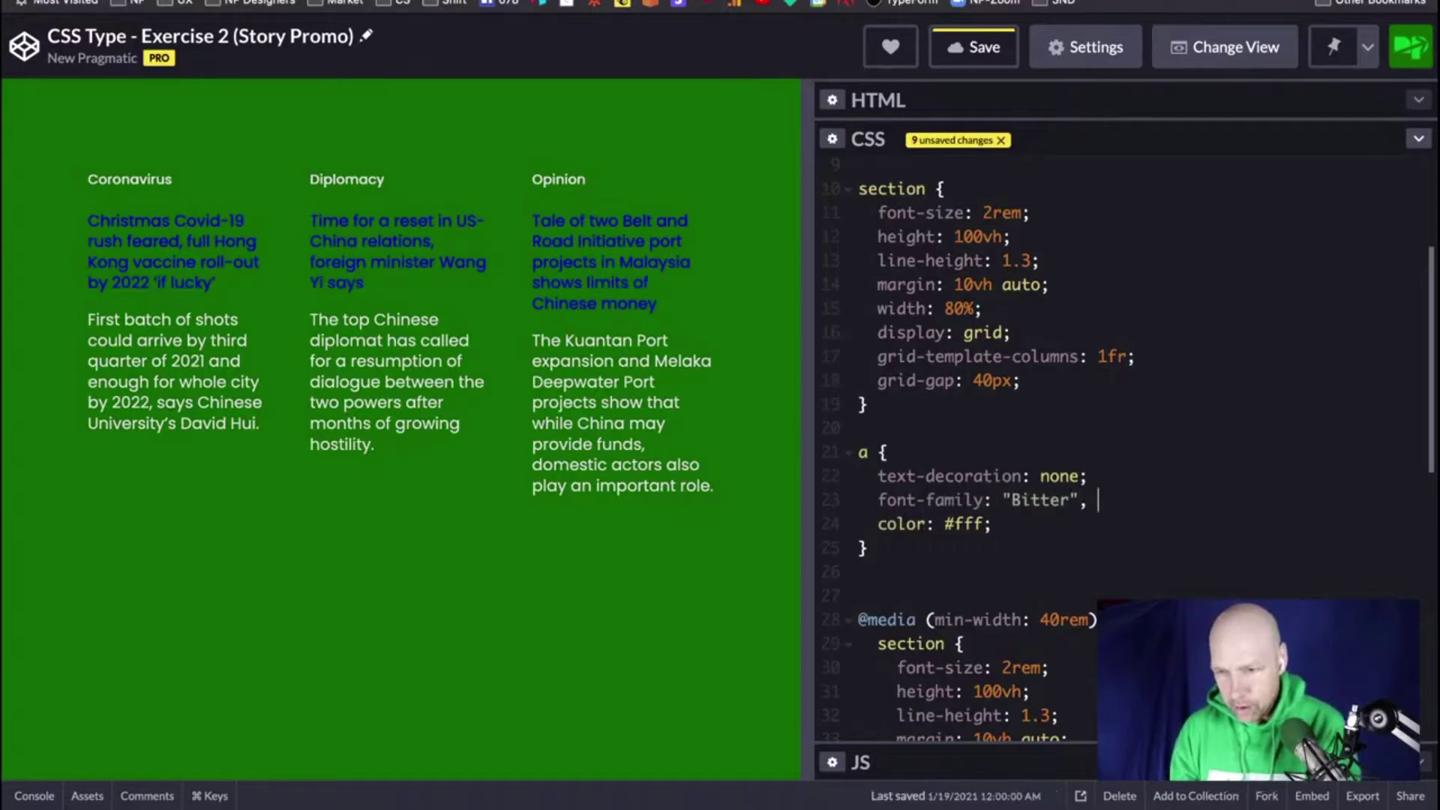
pyautogui.write('serif')
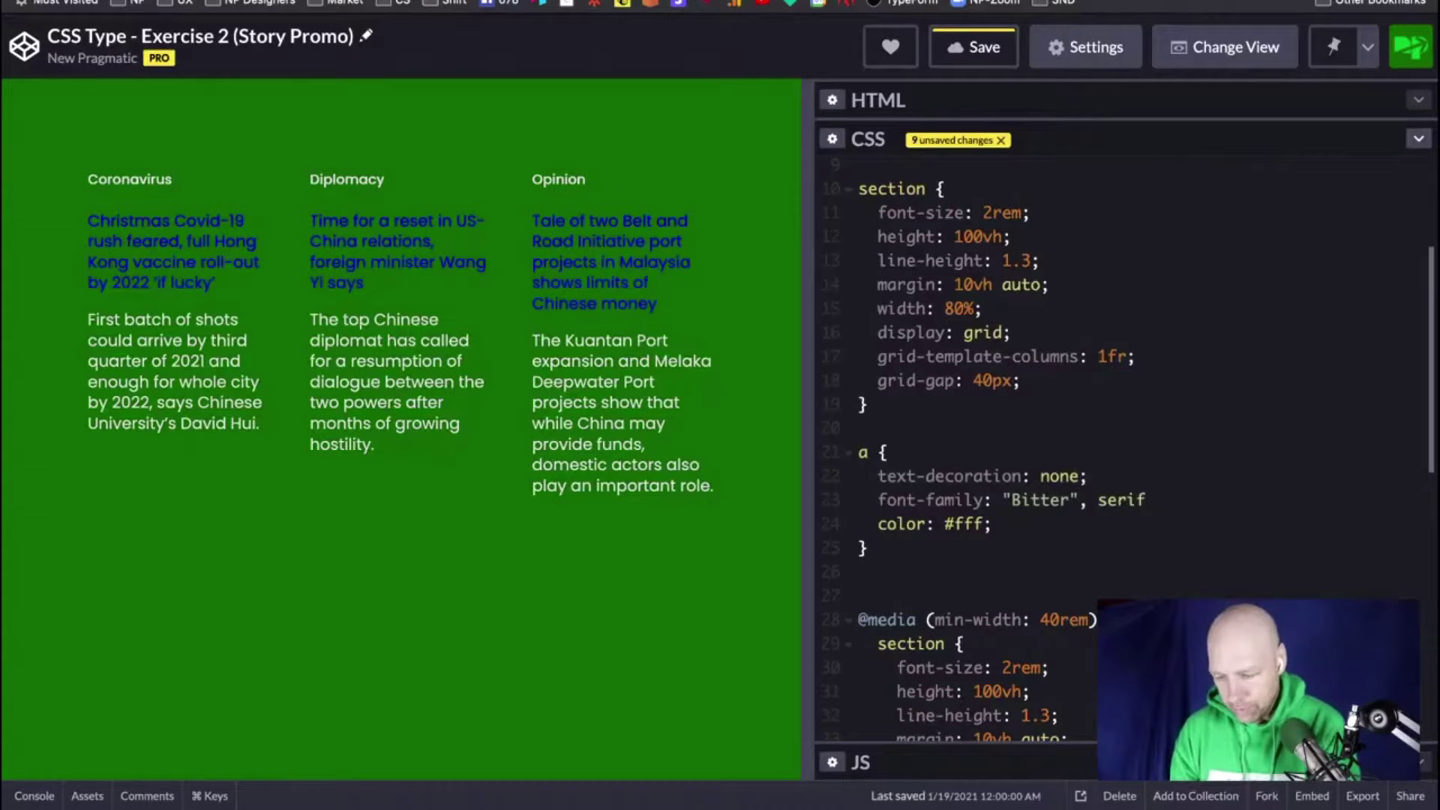
pyautogui.write(',')
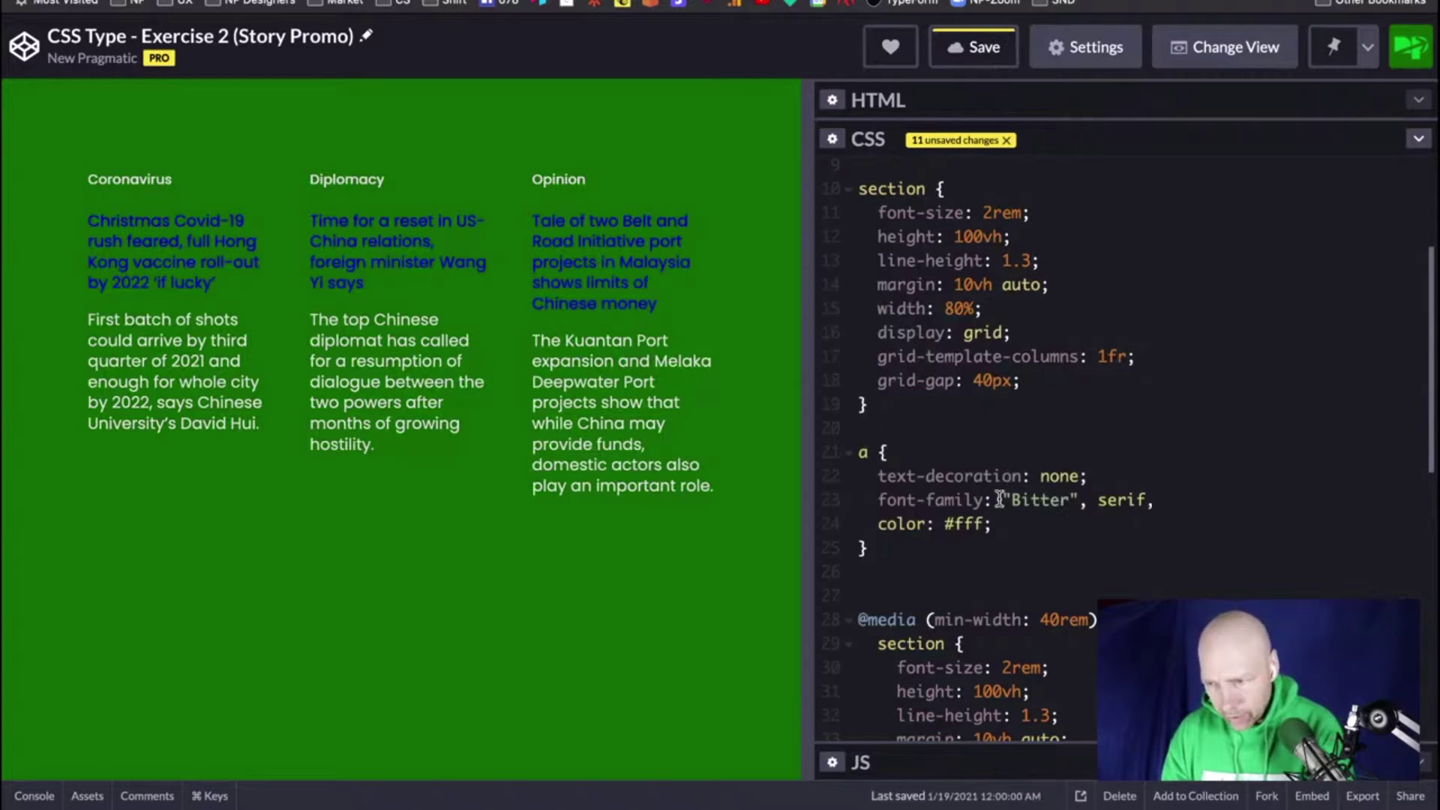
# Step: Remove the quotes around Bitter in the font-family value
pyautogui.click(1011, 498)
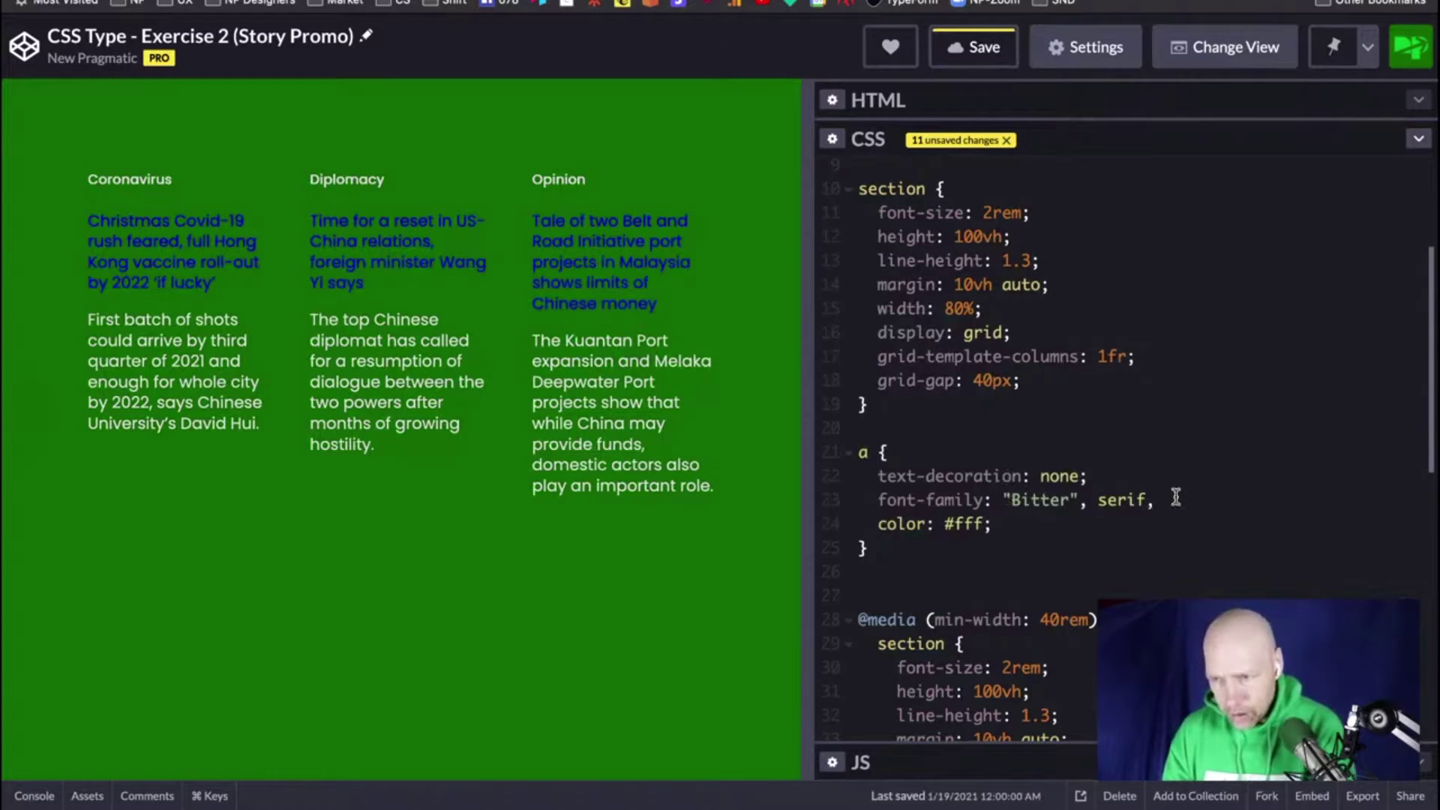
pyautogui.press('BackSpace')
pyautogui.press('Right')
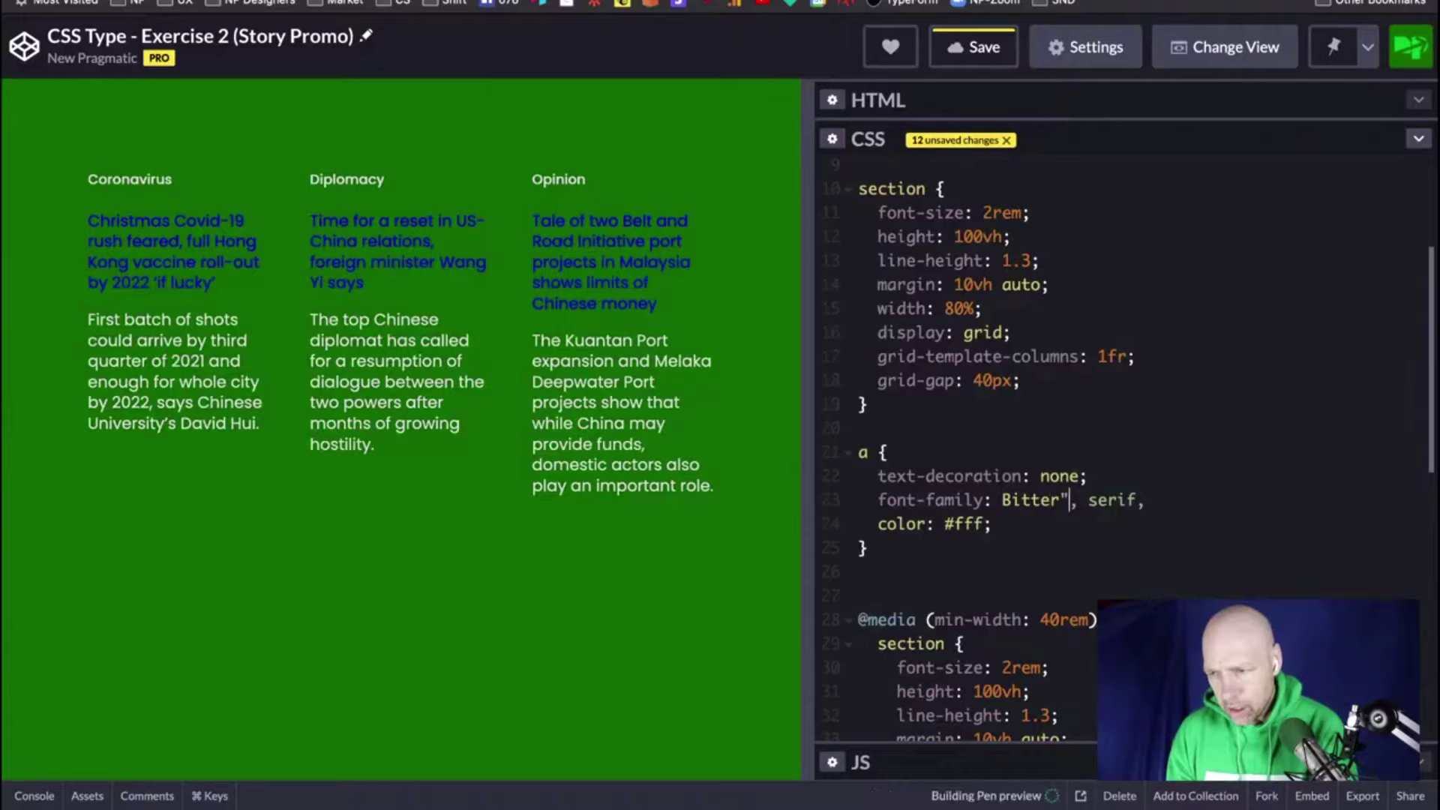
pyautogui.press('Delete')
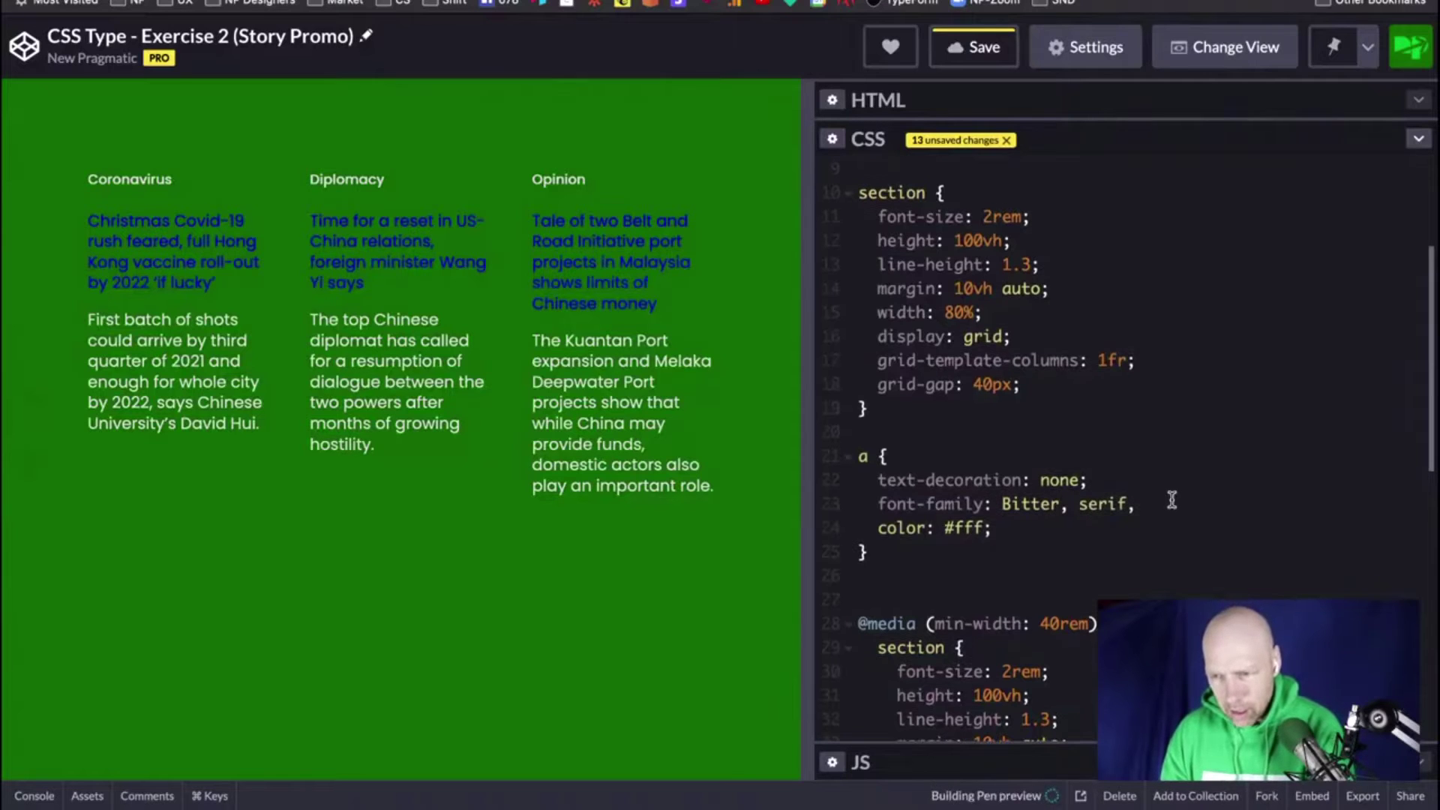
pyautogui.scroll(3, 1148, 467)
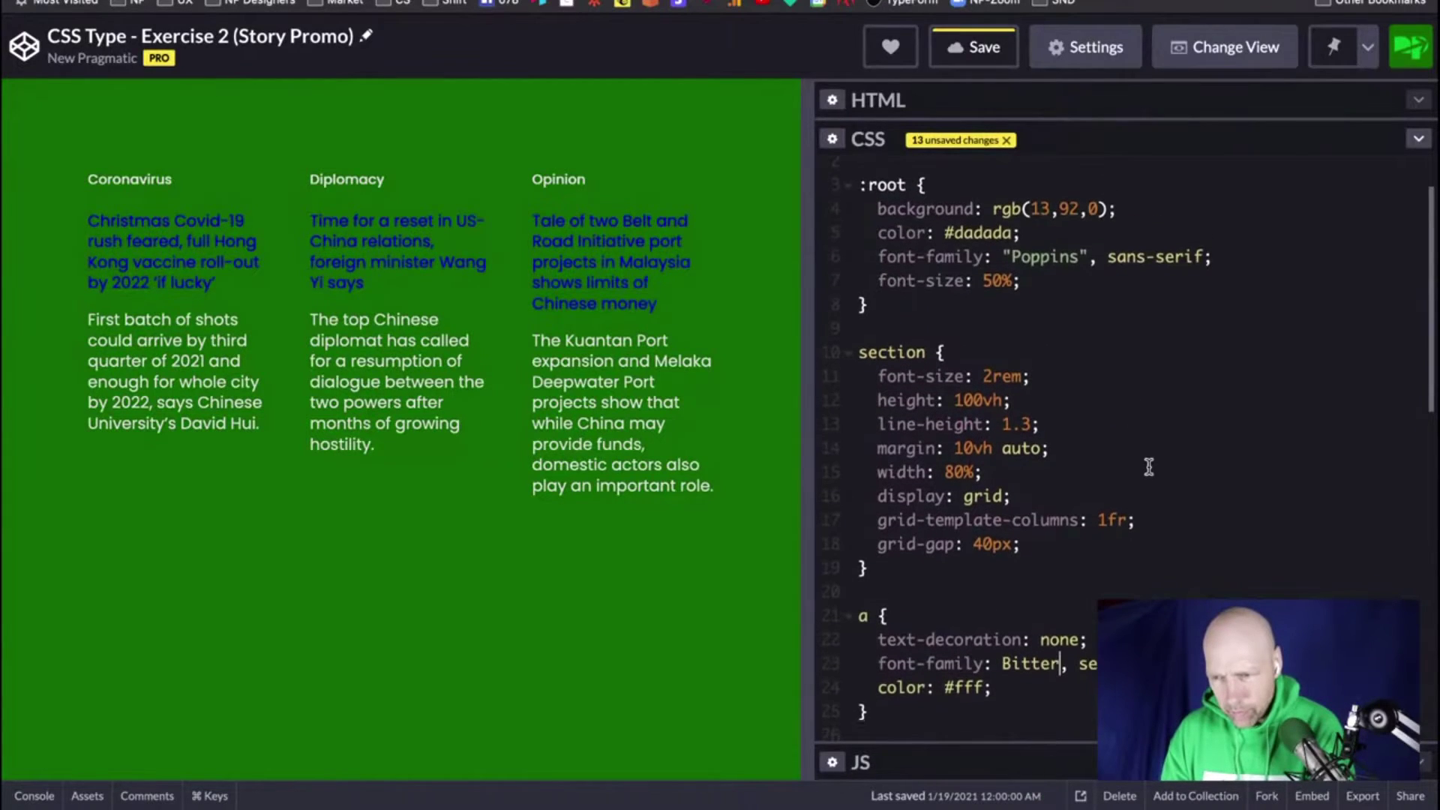
pyautogui.scroll(-3, 1149, 466)
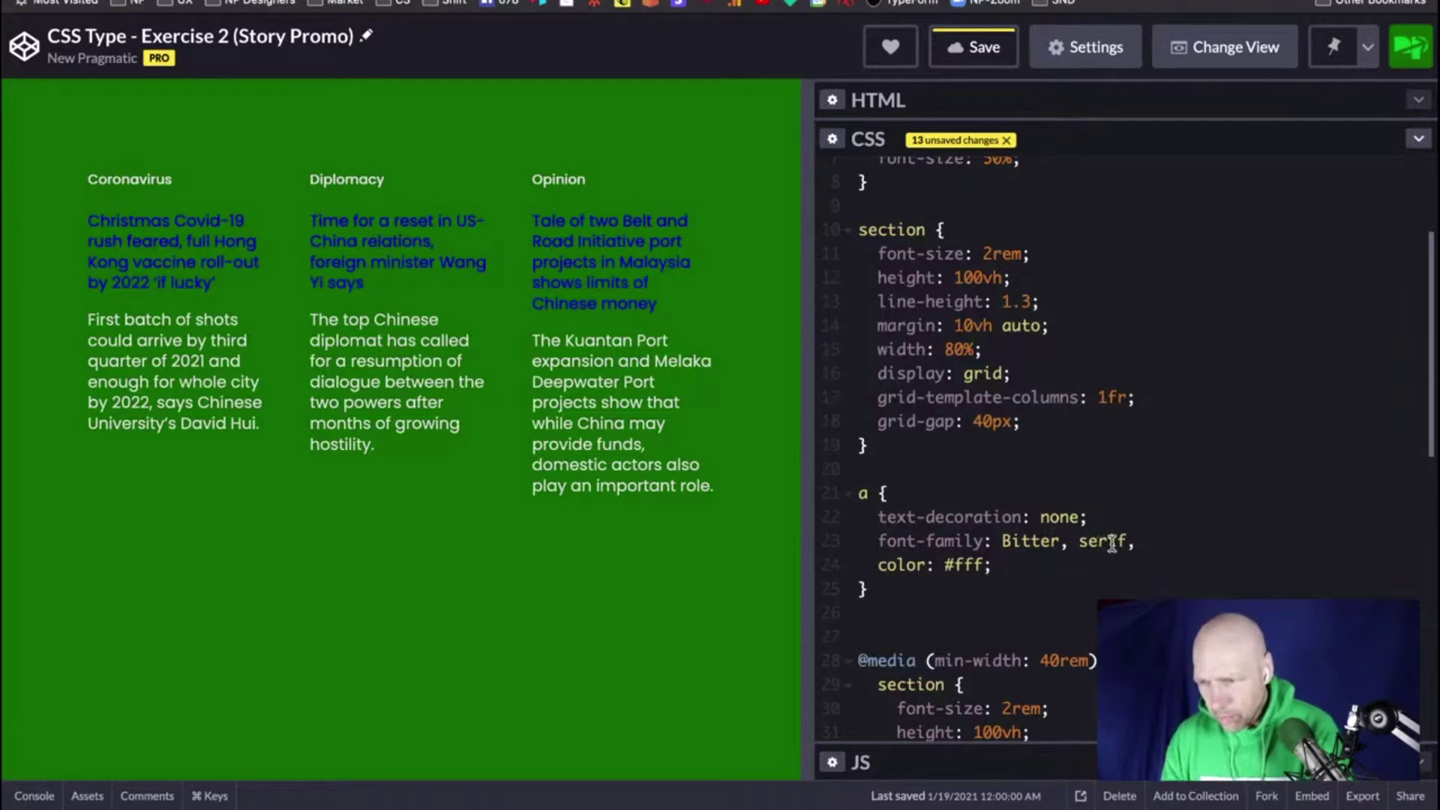
# Step: End the font-family declaration with a semicolon instead of the trailing comma
pyautogui.click(1150, 541)
pyautogui.press('BackSpace')
pyautogui.write(';')
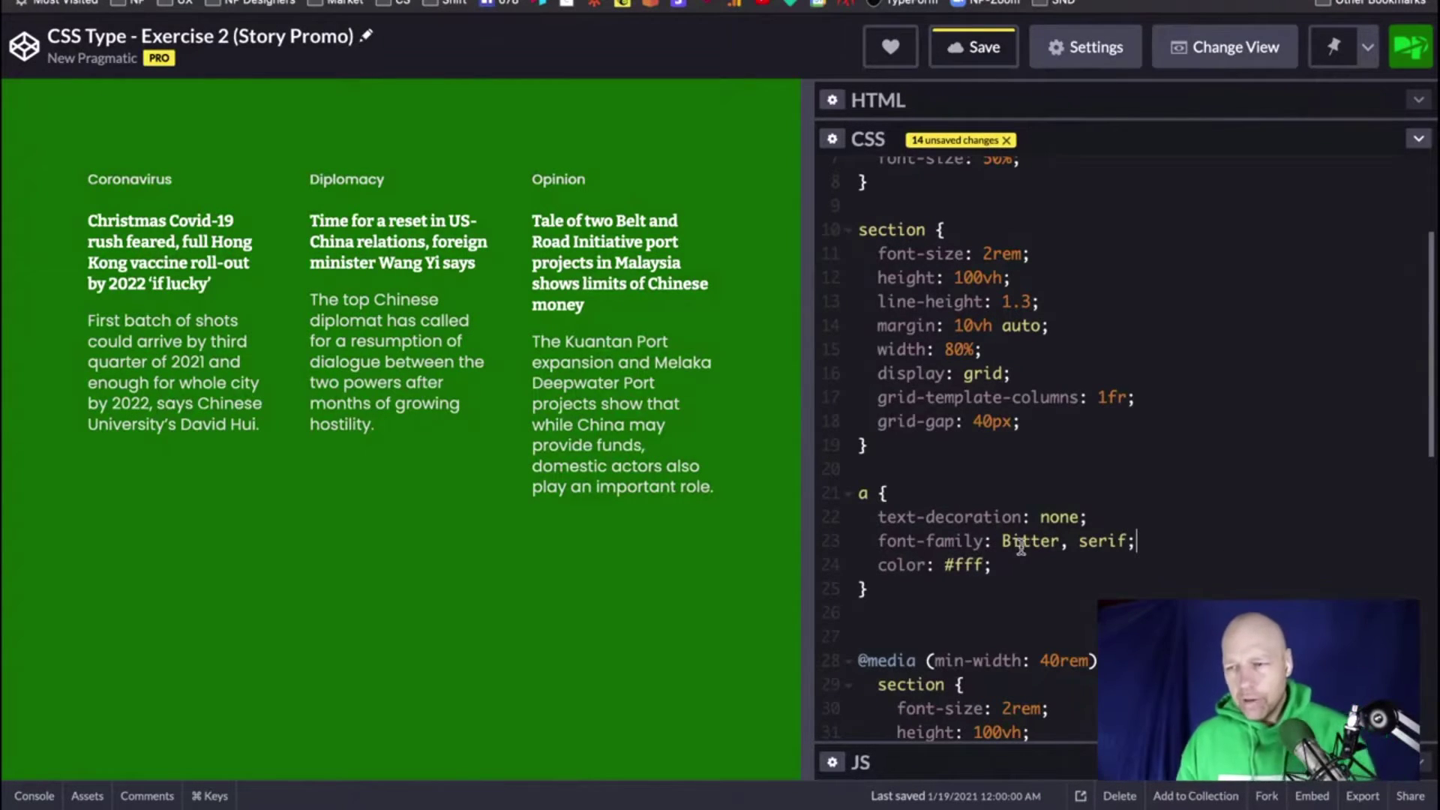
# Step: Test the plain serif fallback by deleting Bitter, then restore it with undo
pyautogui.moveTo(1081, 542); pyautogui.dragTo(1004, 546)
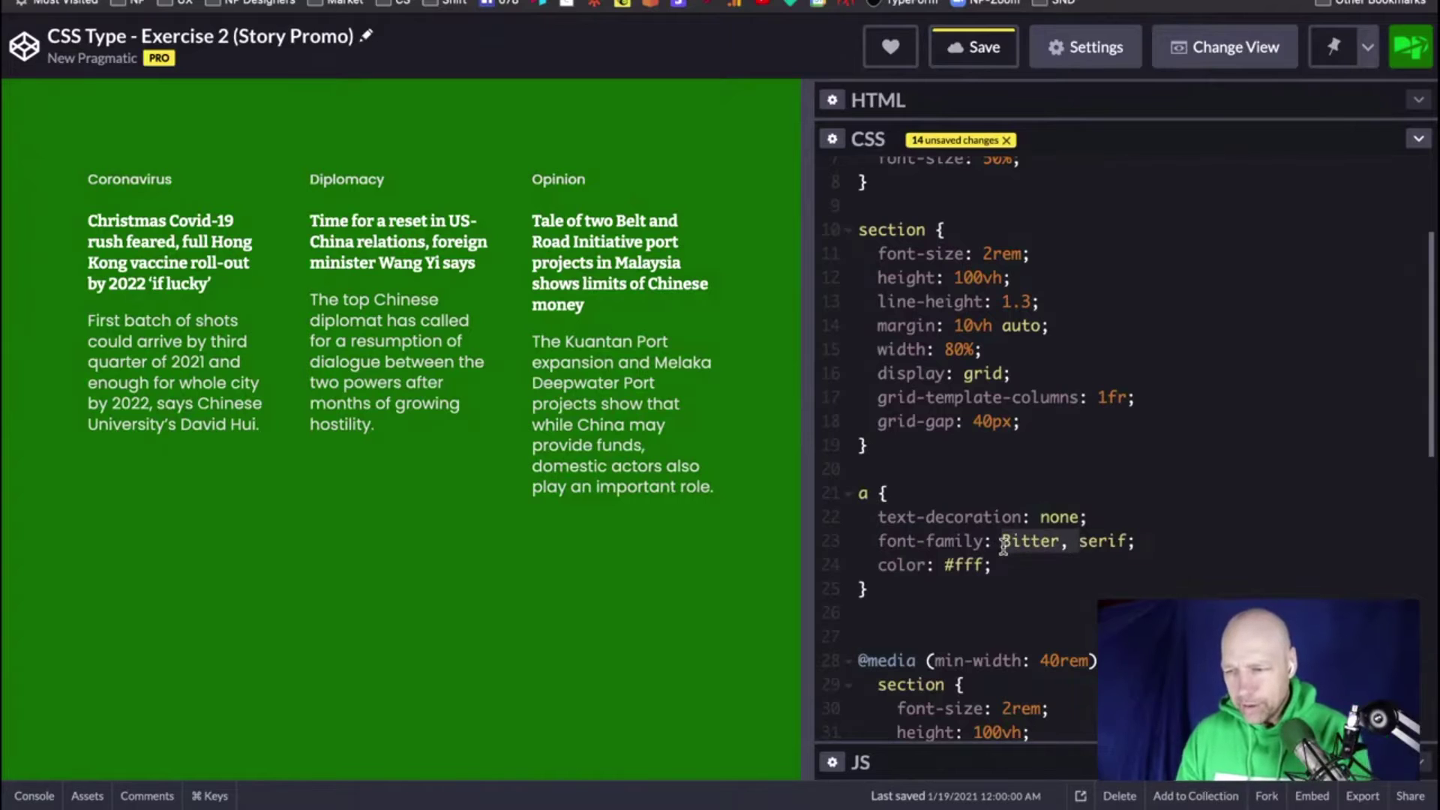
pyautogui.press('BackSpace')
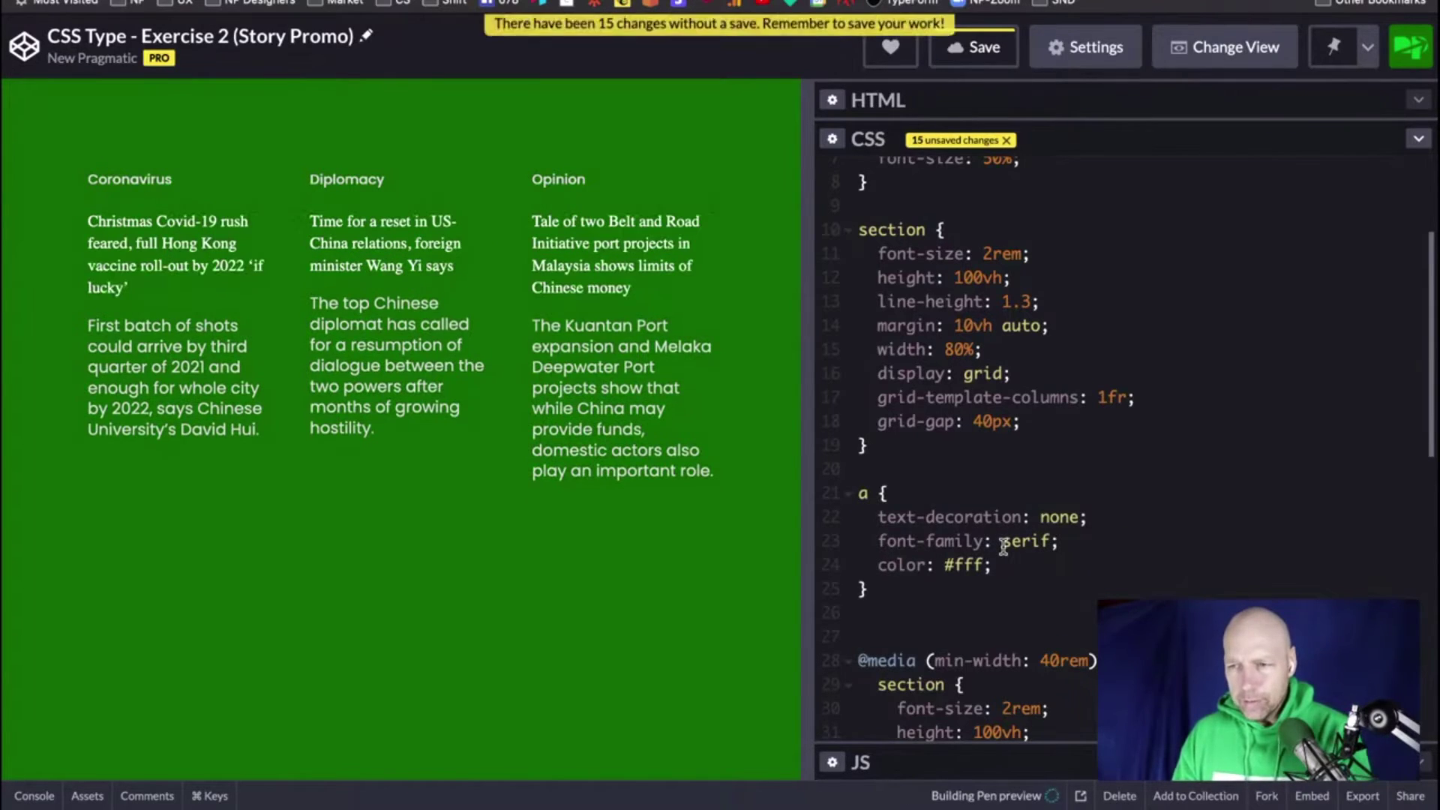
pyautogui.press('super+z')
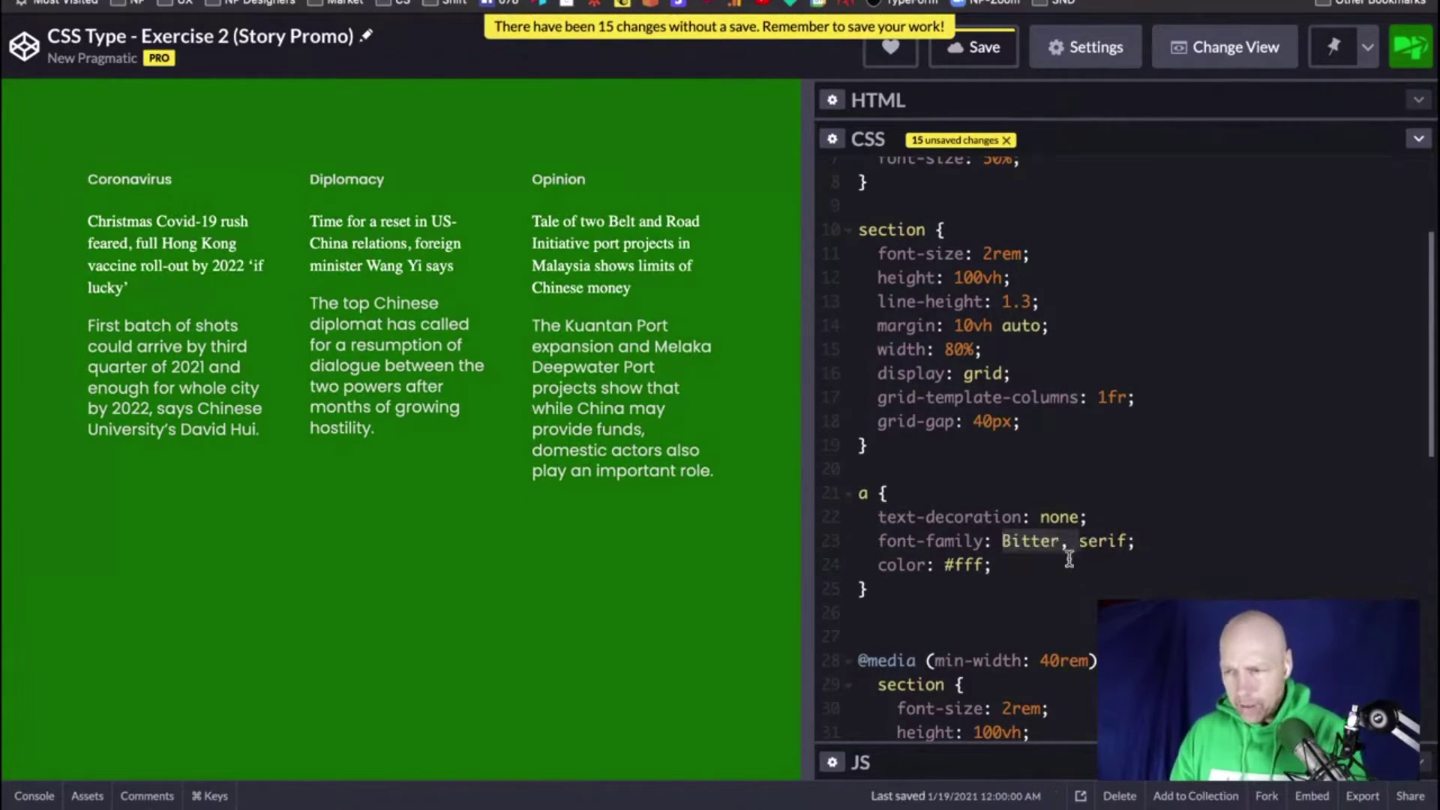
pyautogui.click(1114, 520)
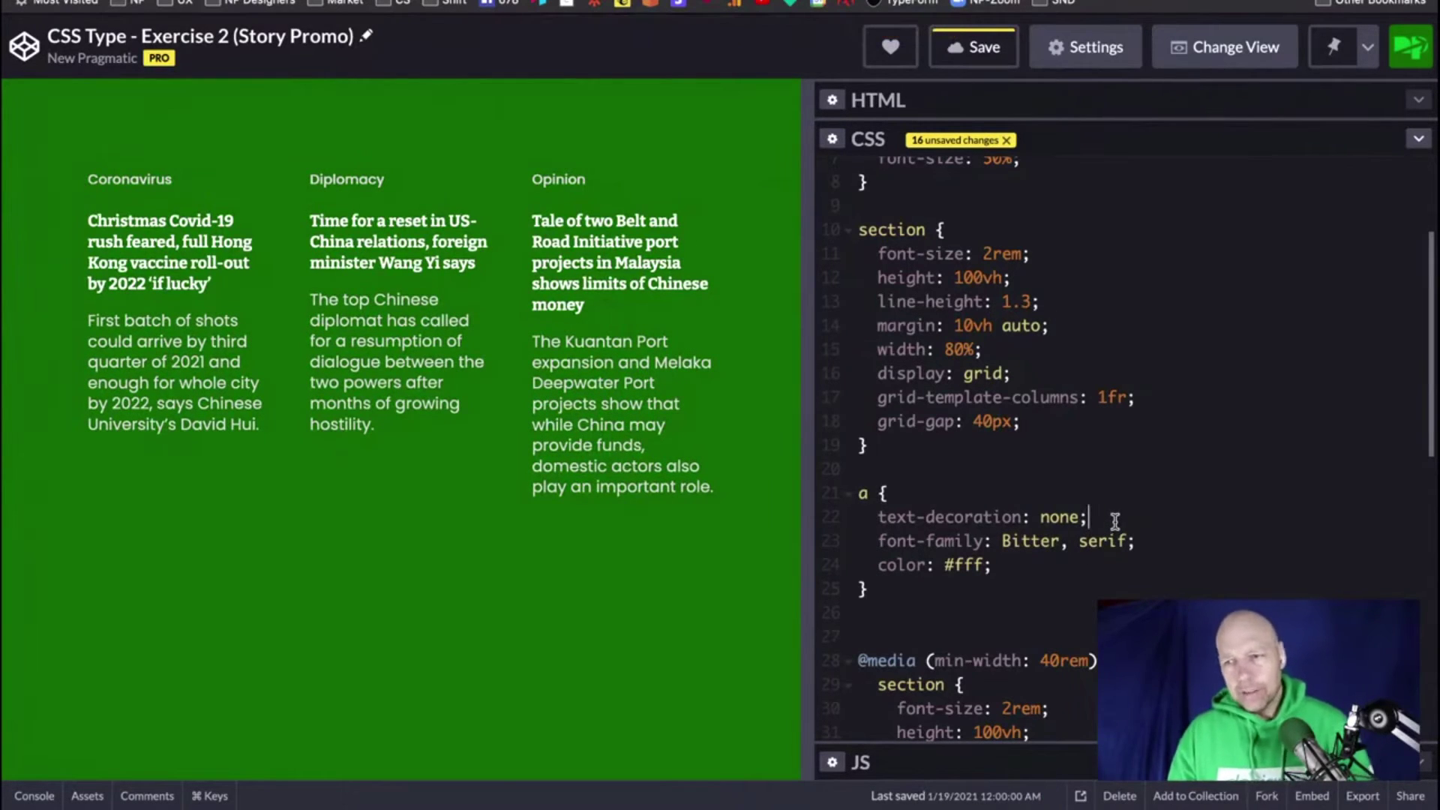
pyautogui.scroll(-1, 1103, 521)
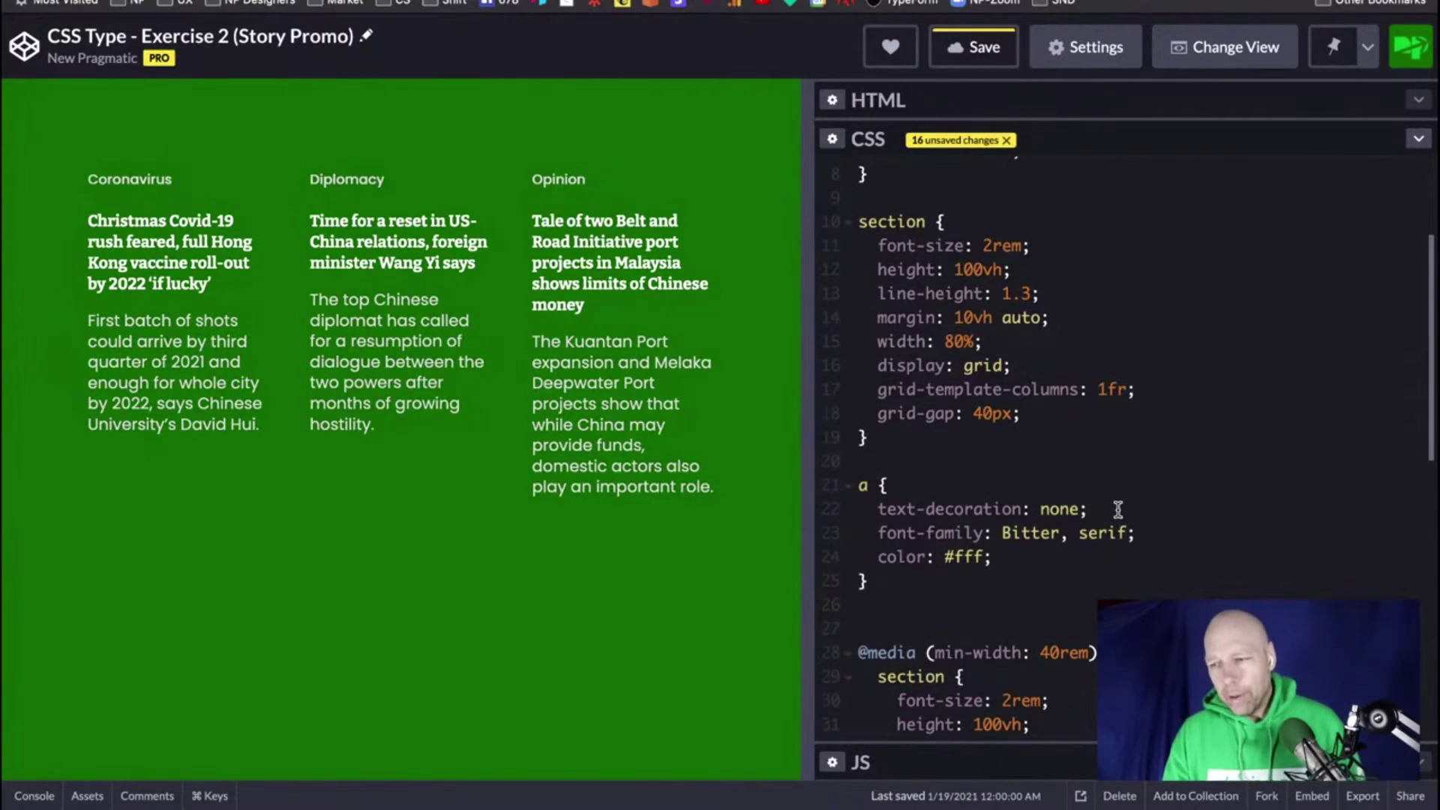
pyautogui.moveTo(1118, 508); pyautogui.dragTo(747, 515)
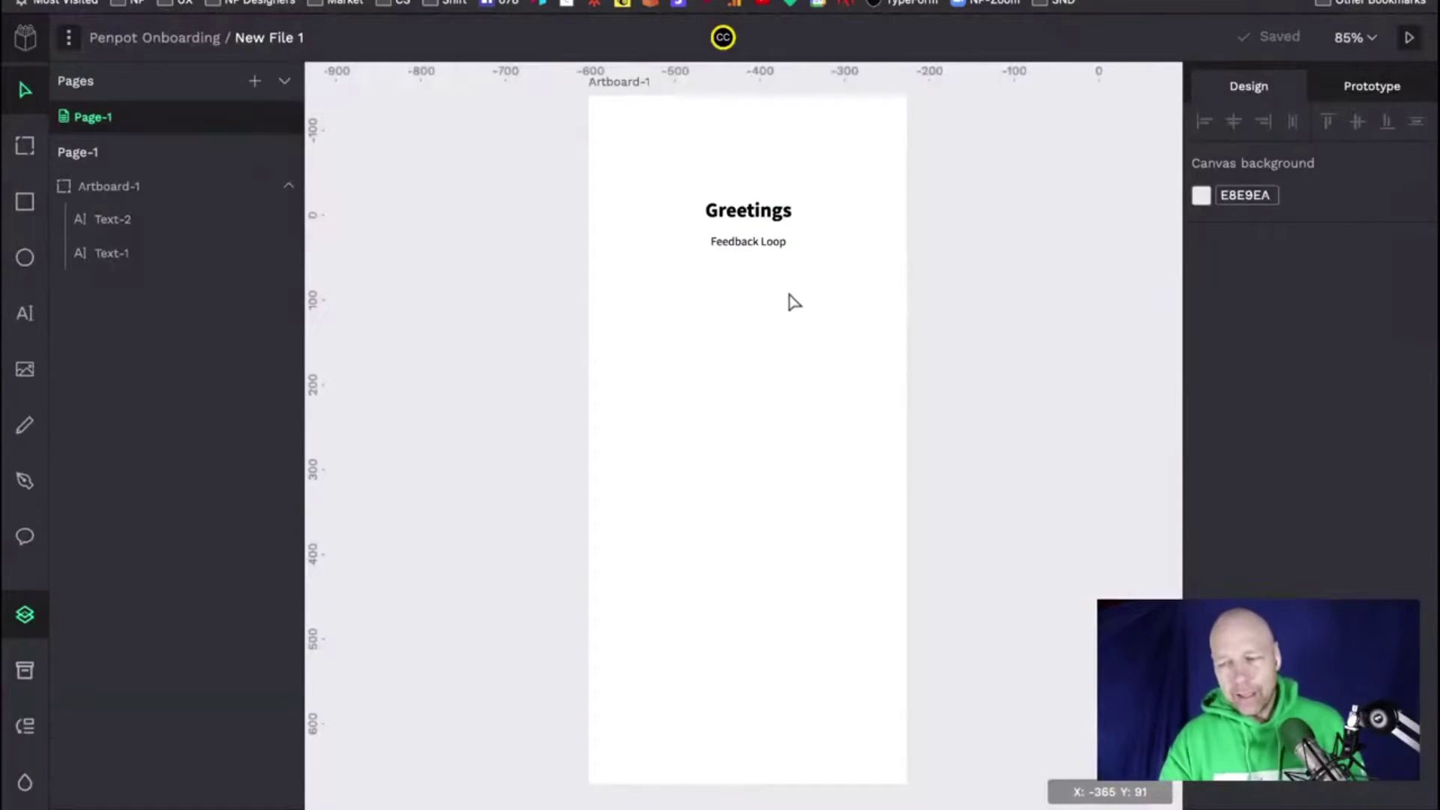
# Step: Zoom around the Penpot artboard holding the Greetings and Feedback Loop text
pyautogui.scroll(10, 814, 272)
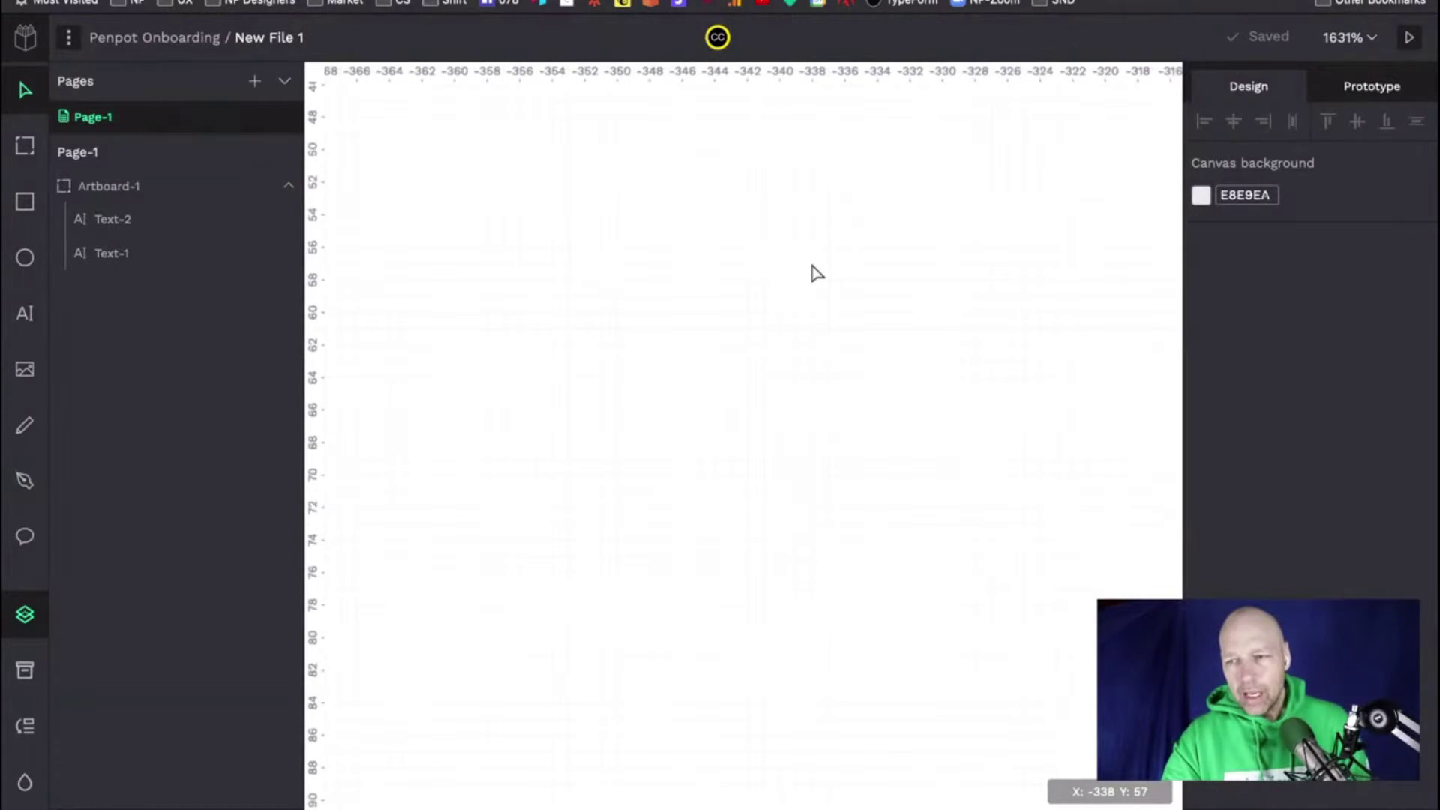
pyautogui.scroll(-10, 817, 272)
pyautogui.scroll(5, 817, 272)
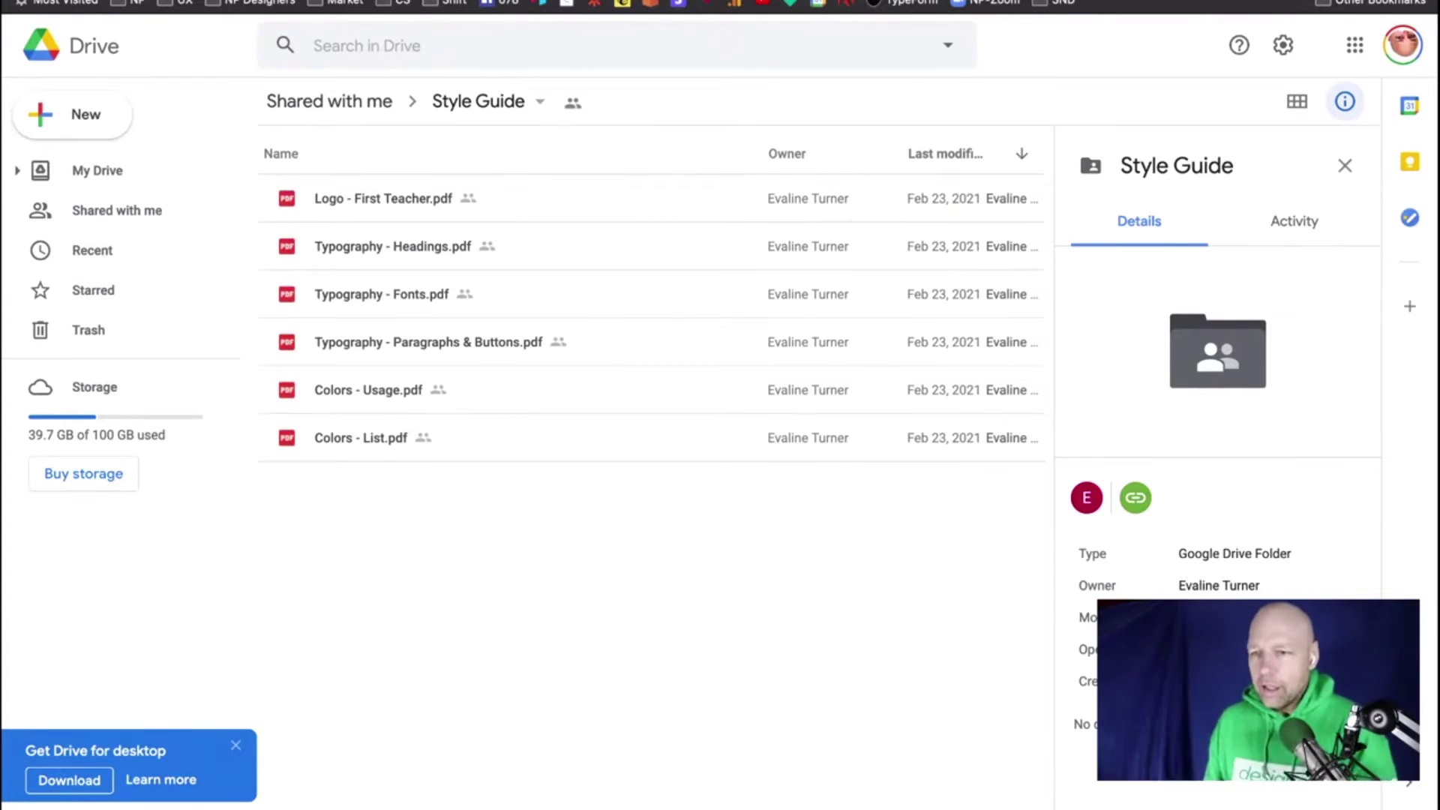
# Step: Show details for all six Style Guide PDFs, from Logo - First Teacher to Colors - List
pyautogui.click(401, 202)
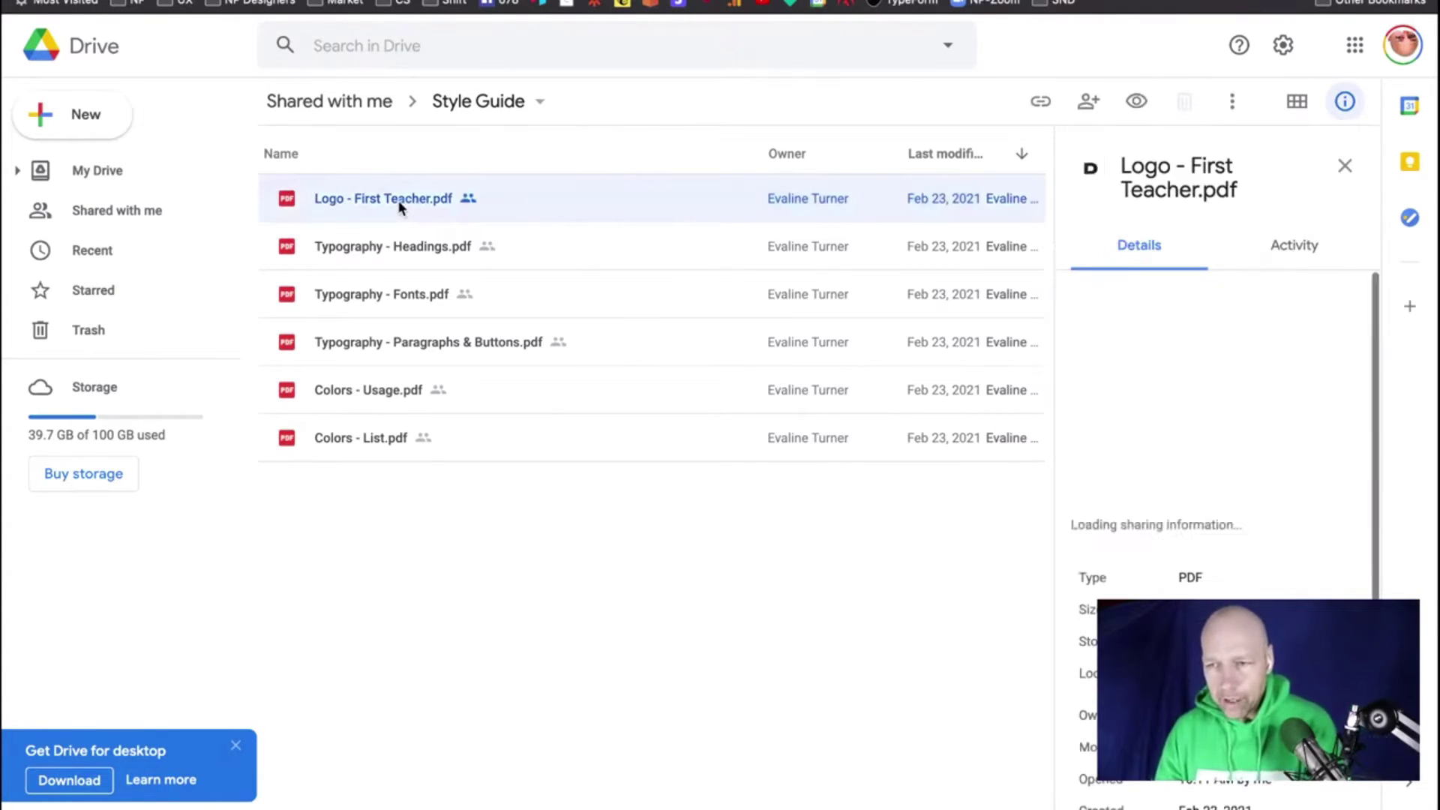
pyautogui.click(413, 250)
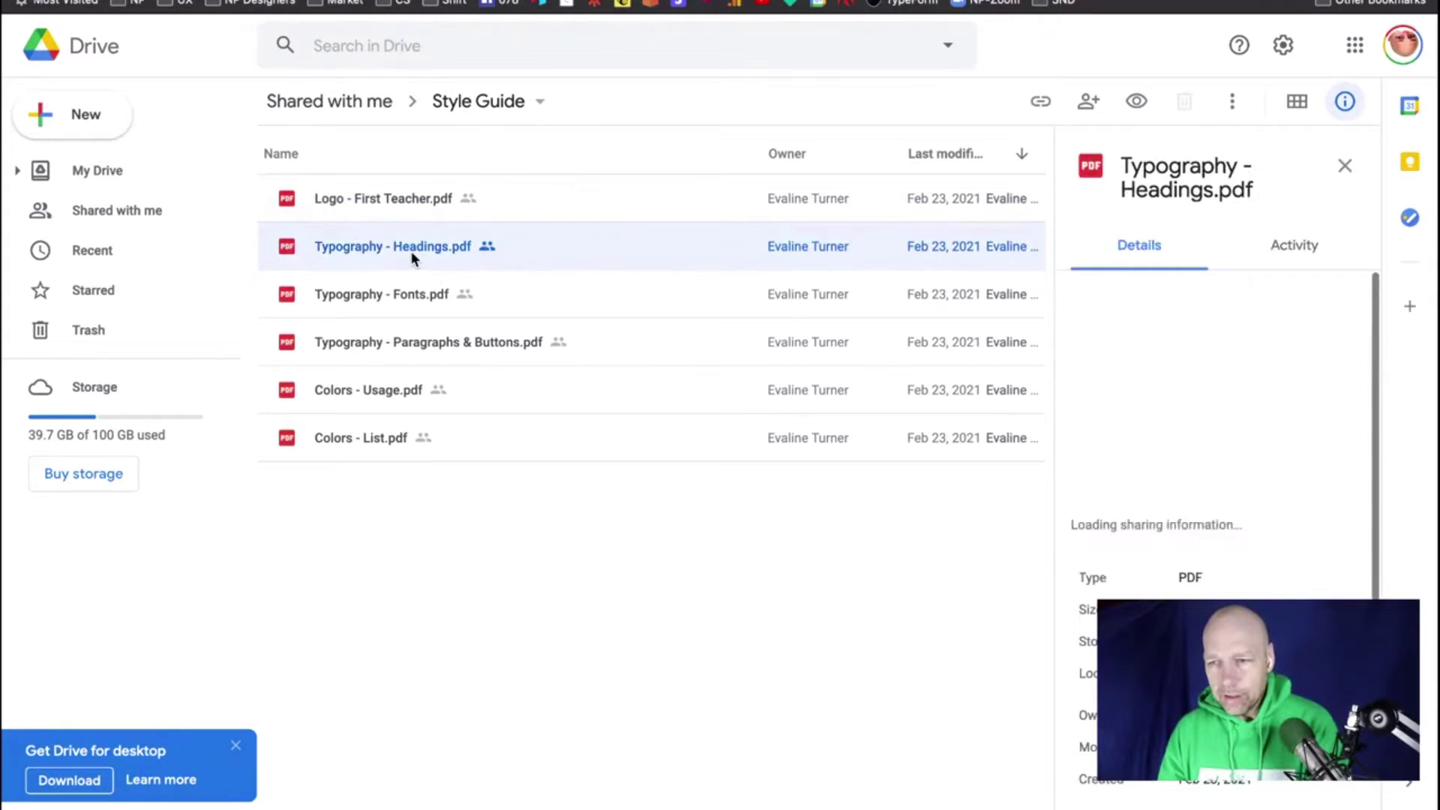
pyautogui.click(406, 299)
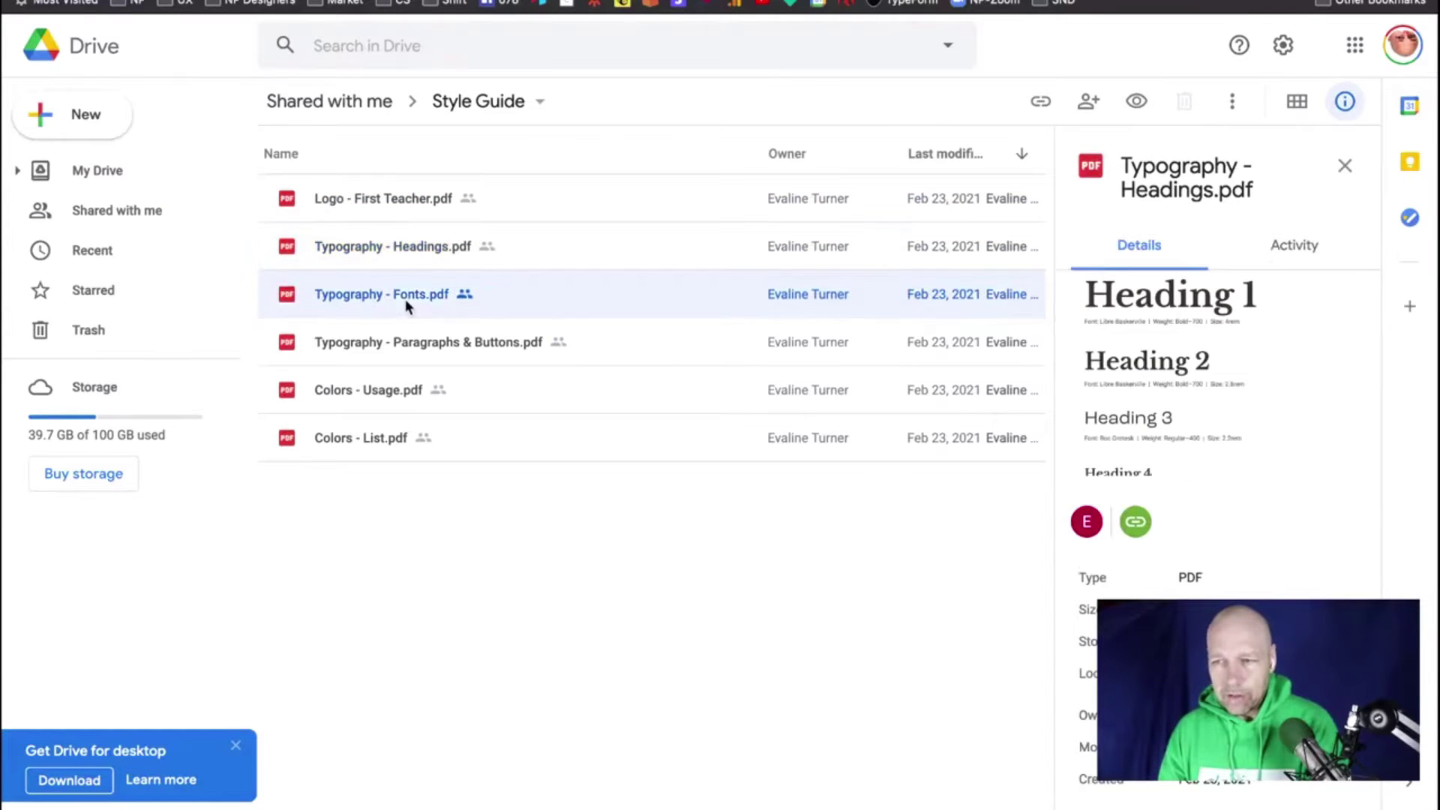
pyautogui.click(443, 344)
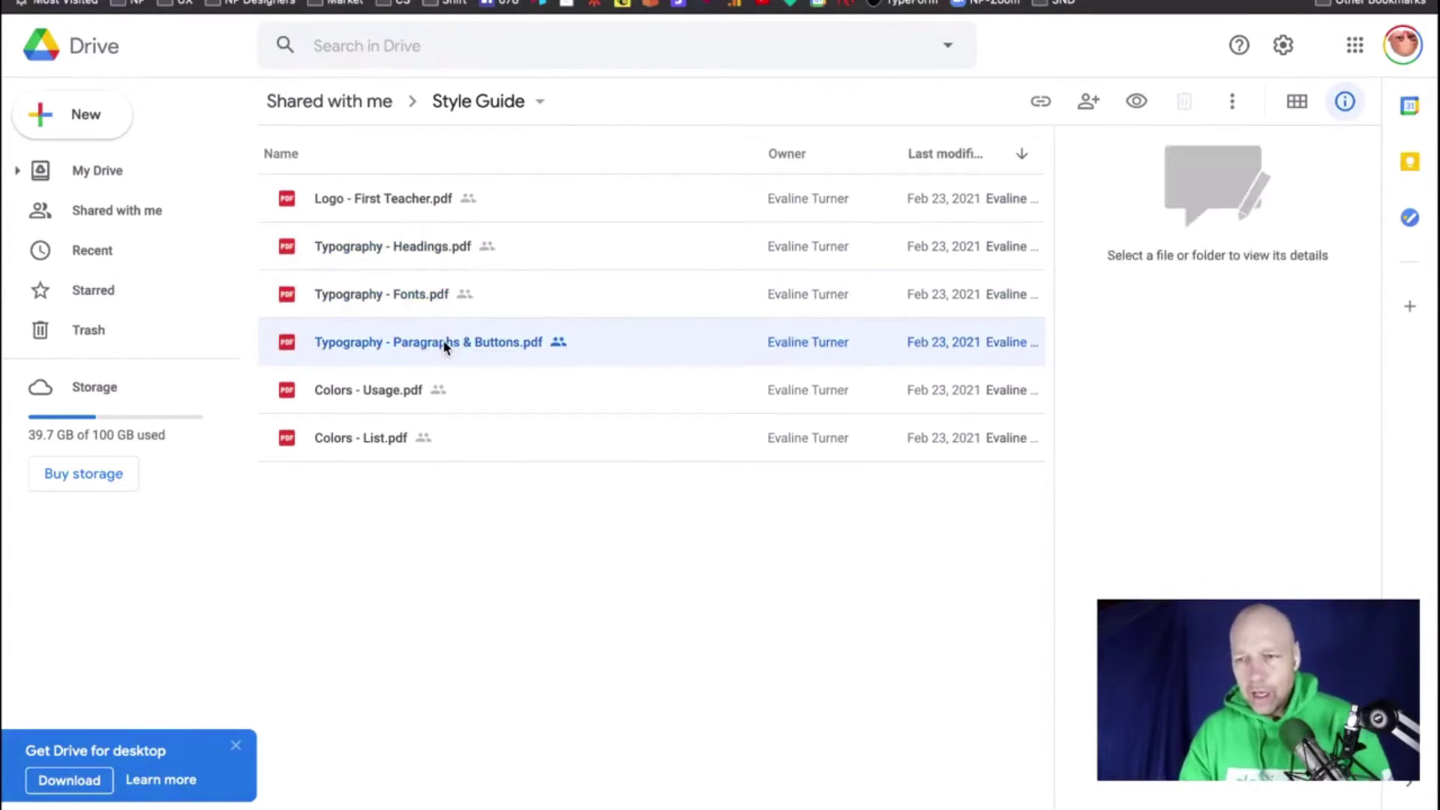
pyautogui.click(408, 390)
pyautogui.click(401, 444)
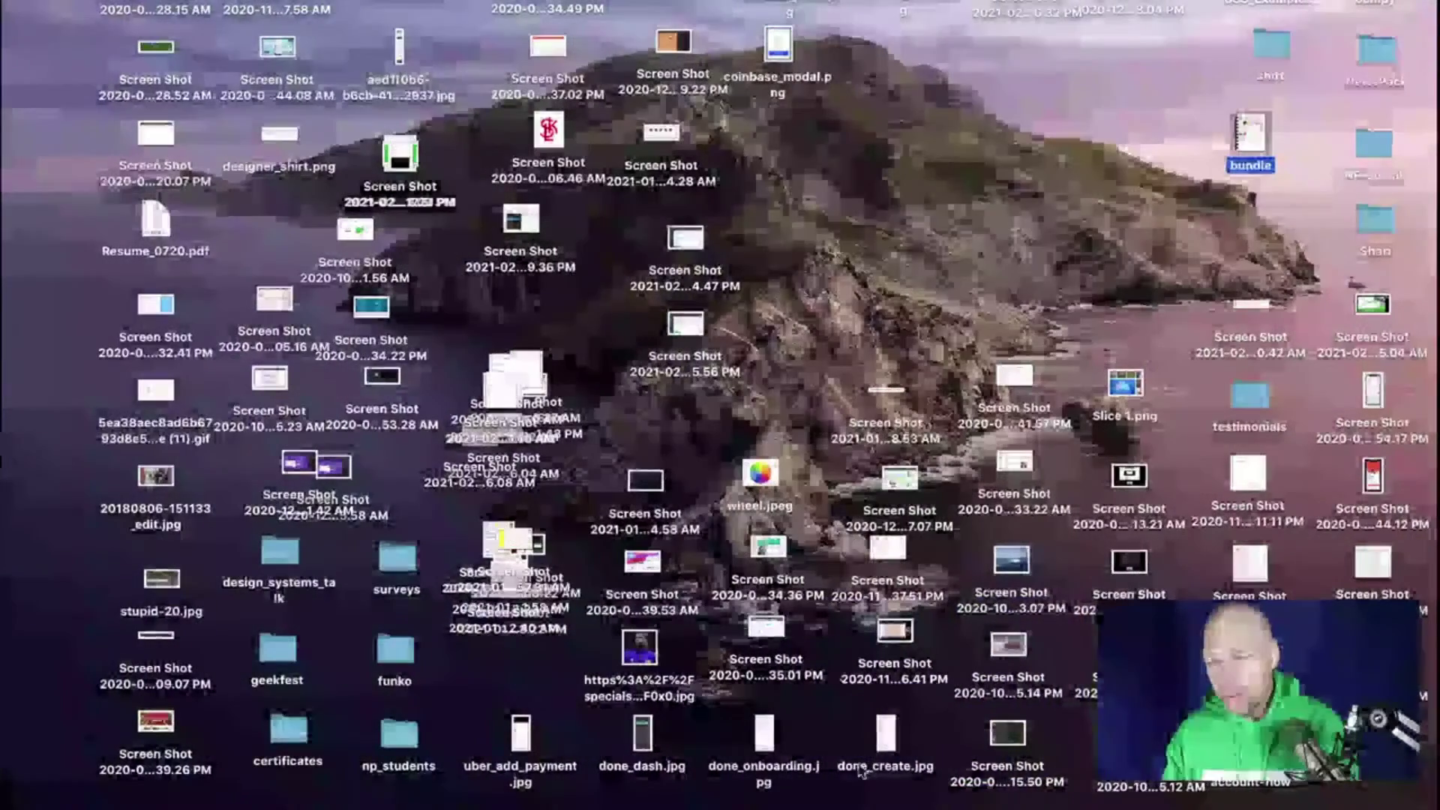
# Step: Open the merged bundle.pdf from the Dock stack
pyautogui.moveTo(979, 806)
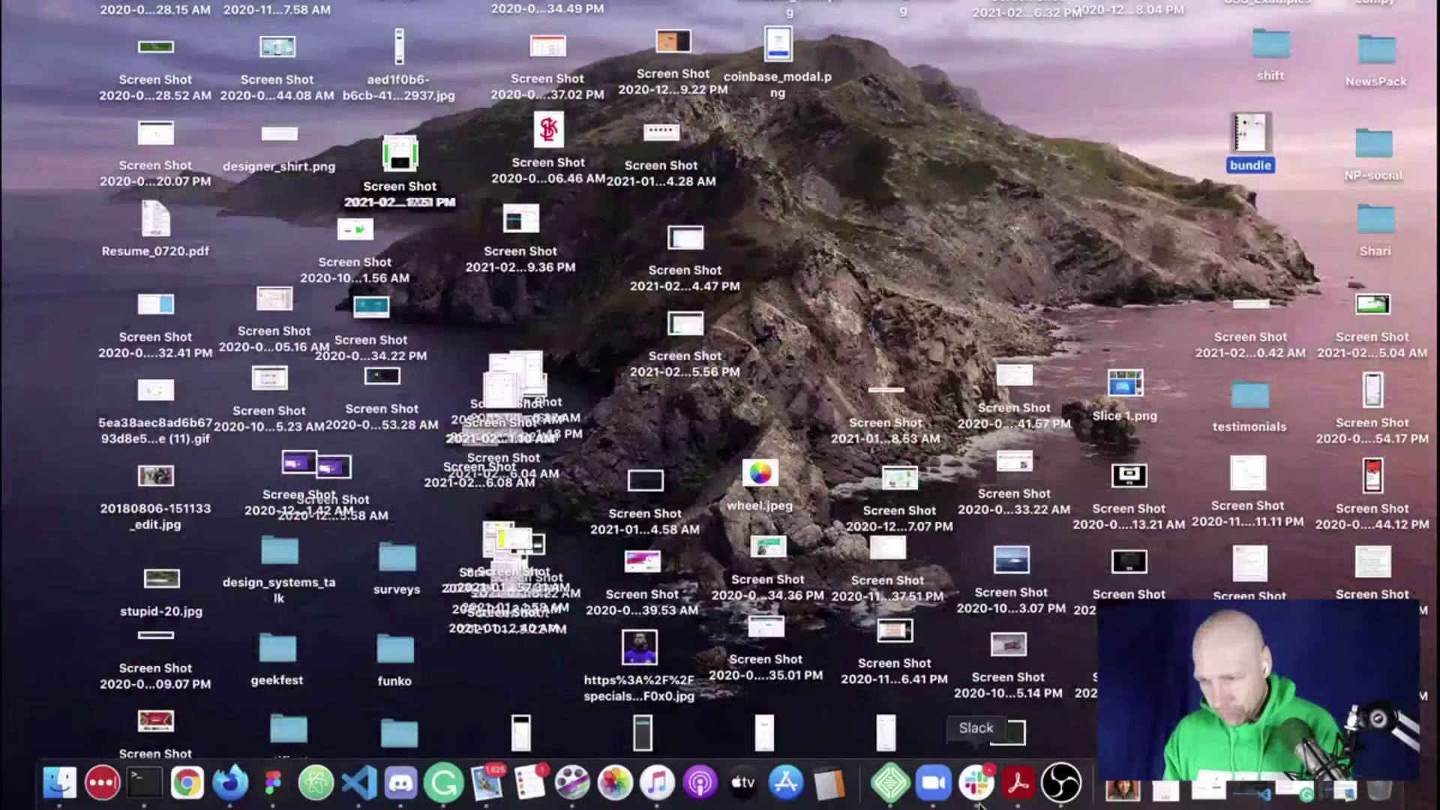
pyautogui.rightClick(1174, 792)
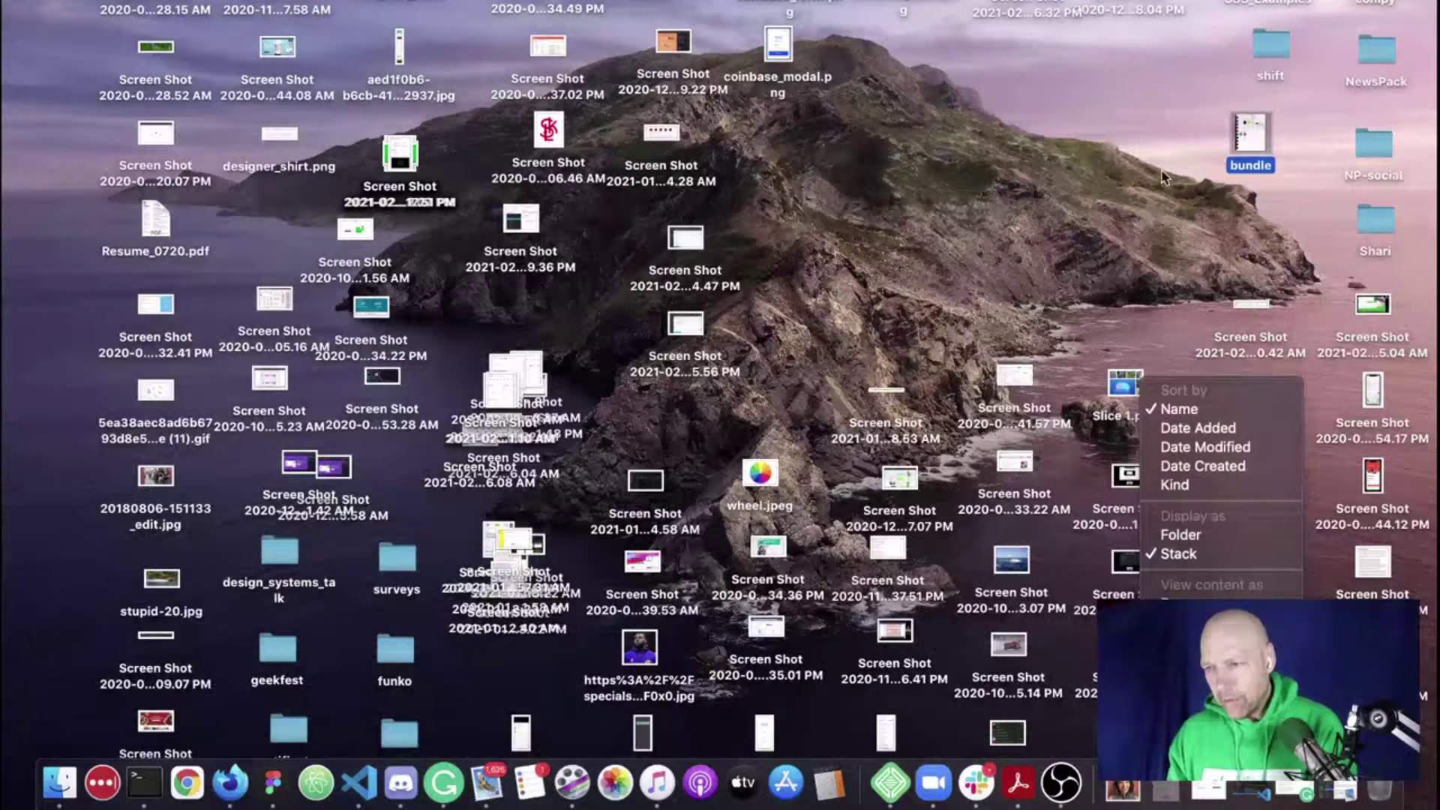
pyautogui.click(1274, 134)
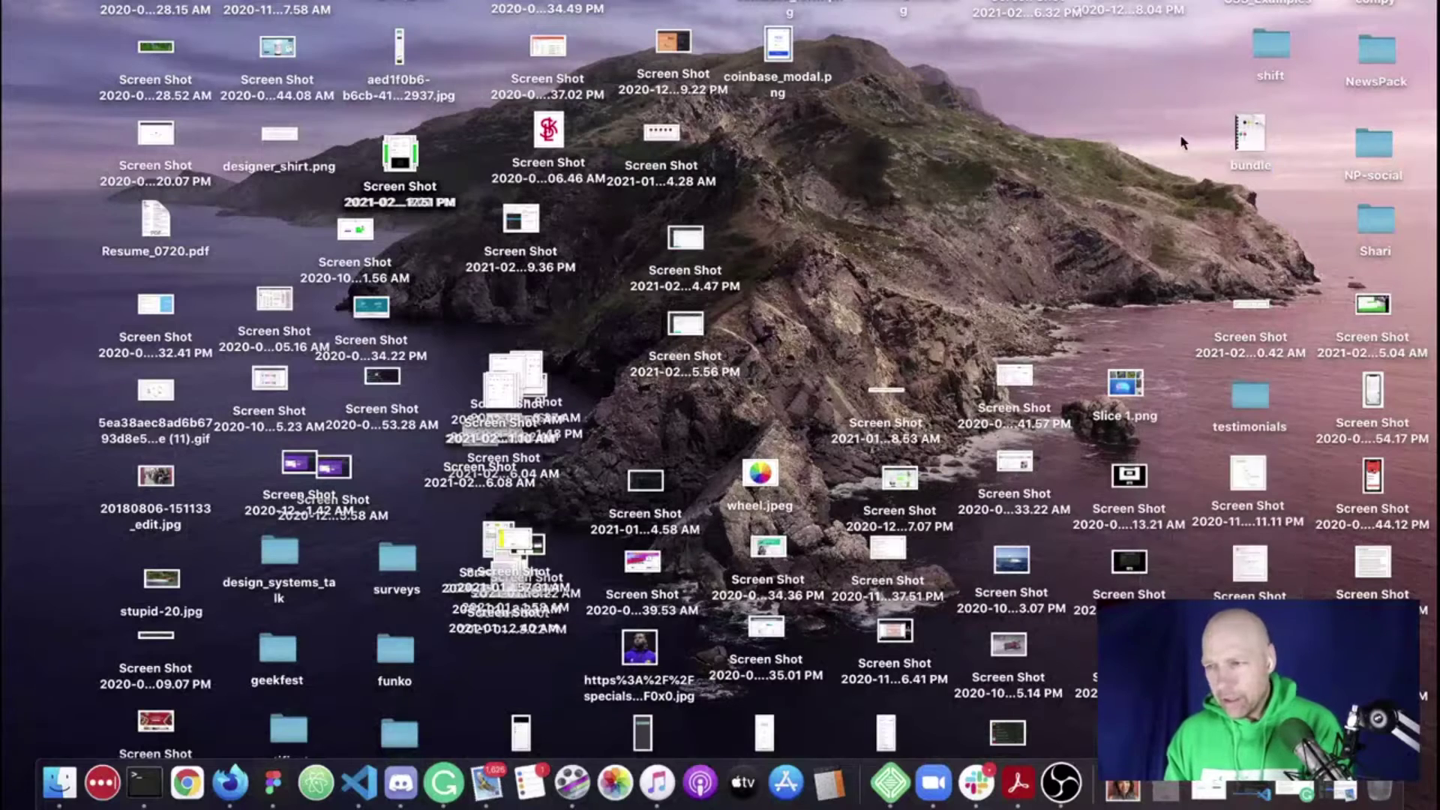
pyautogui.doubleClick(1245, 134)
# Step: Browse the bundle's logo, typography and colour pages, then close the PDF
pyautogui.click(1009, 266)
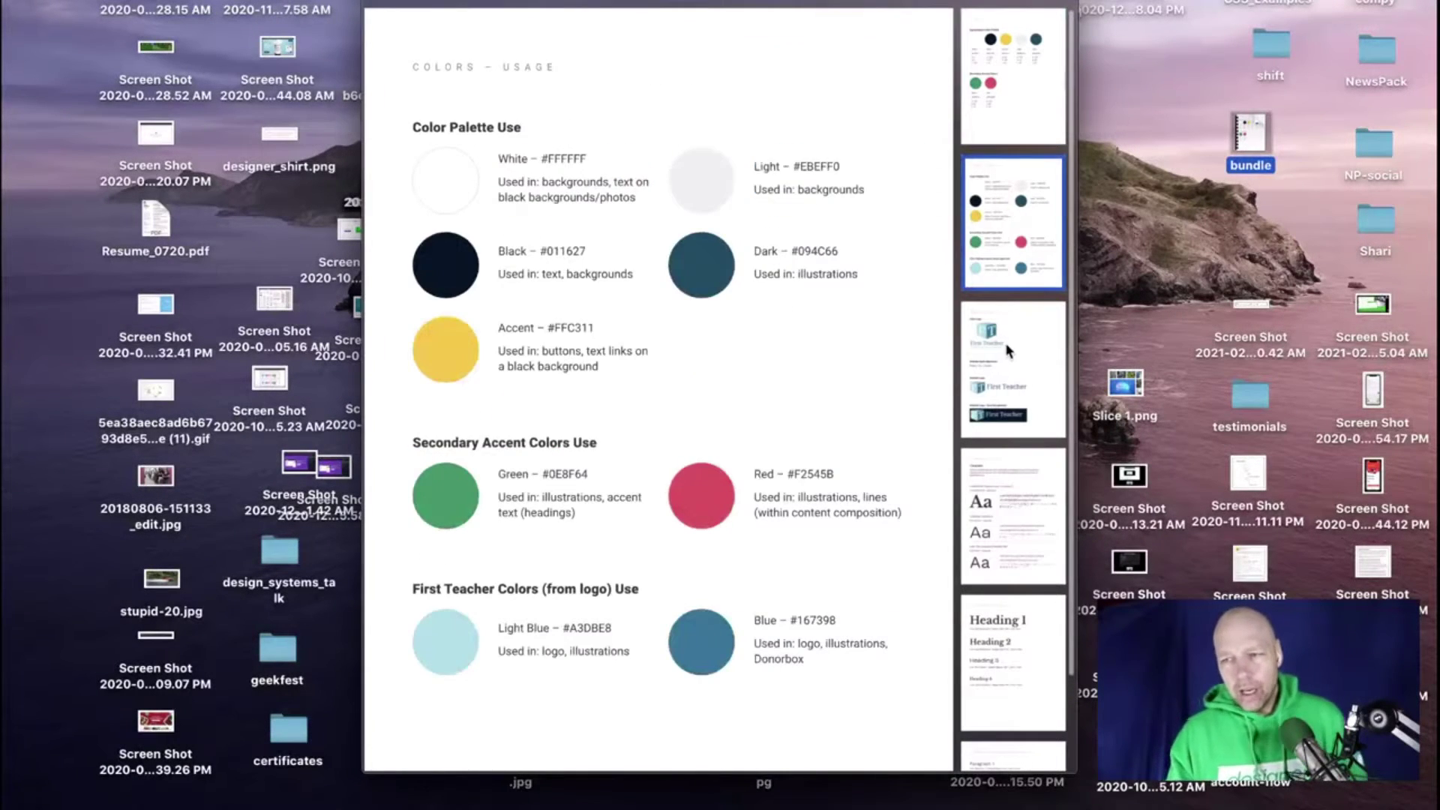
pyautogui.click(1001, 368)
pyautogui.click(992, 464)
pyautogui.click(1029, 556)
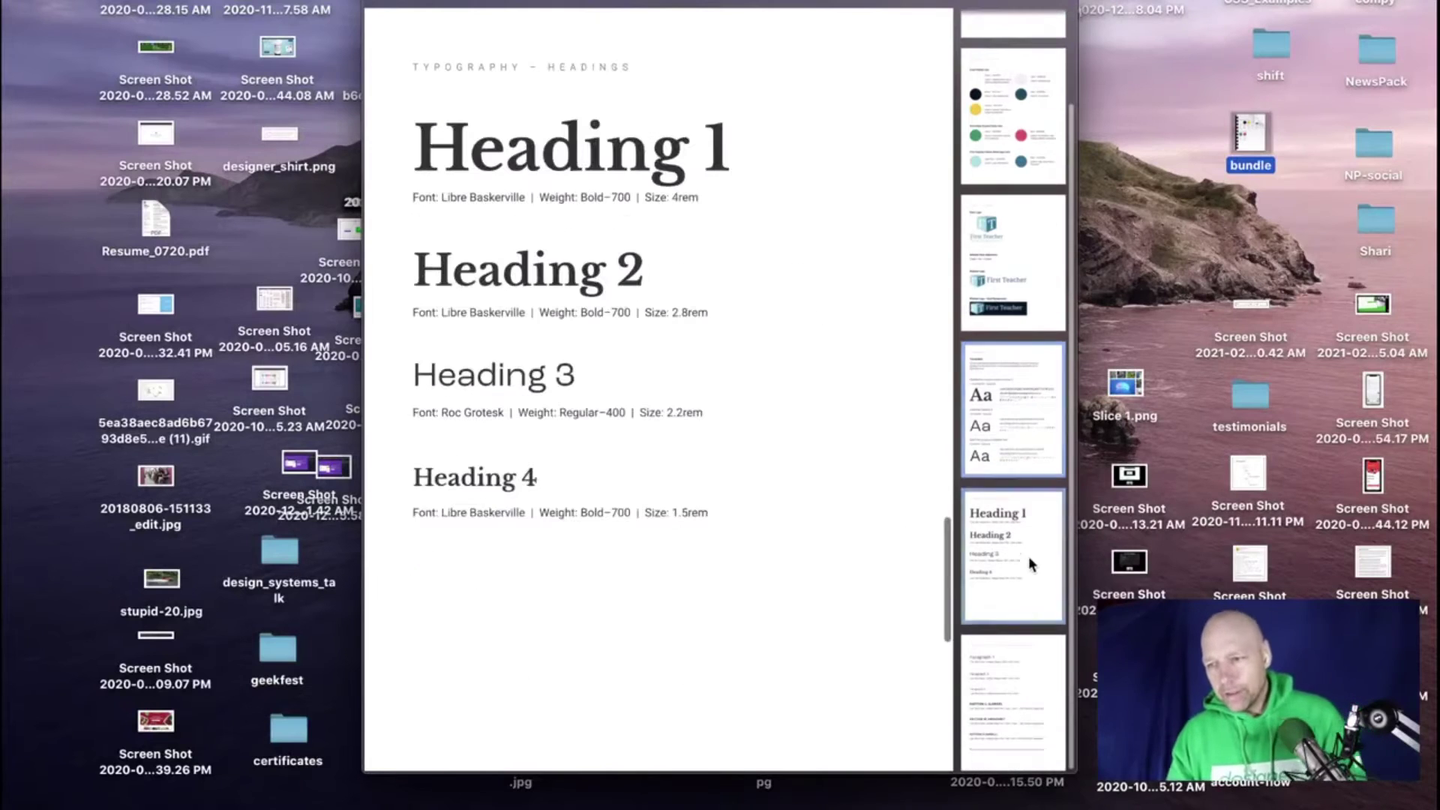
pyautogui.click(1029, 602)
pyautogui.click(987, 353)
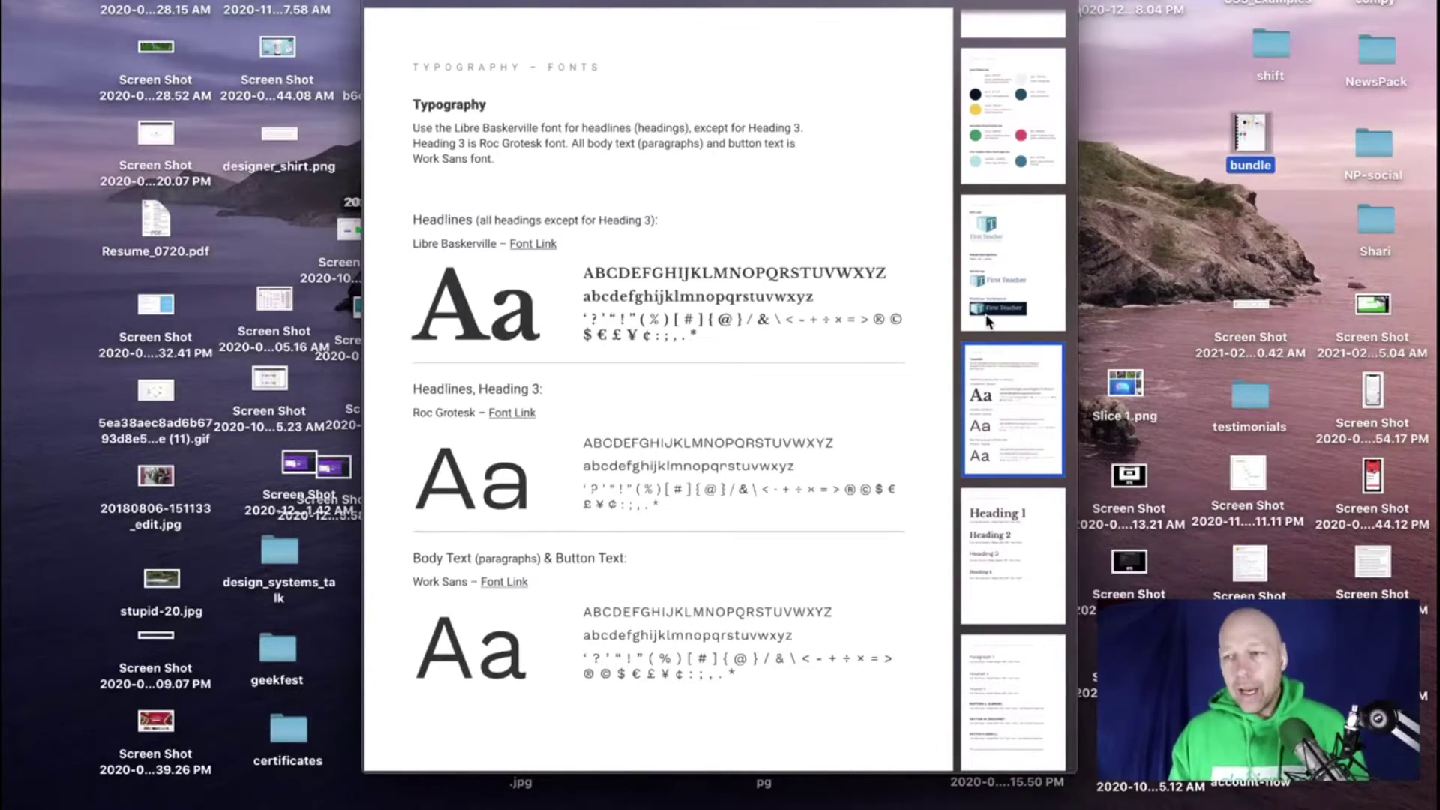
pyautogui.scroll(3, 978, 322)
pyautogui.click(975, 135)
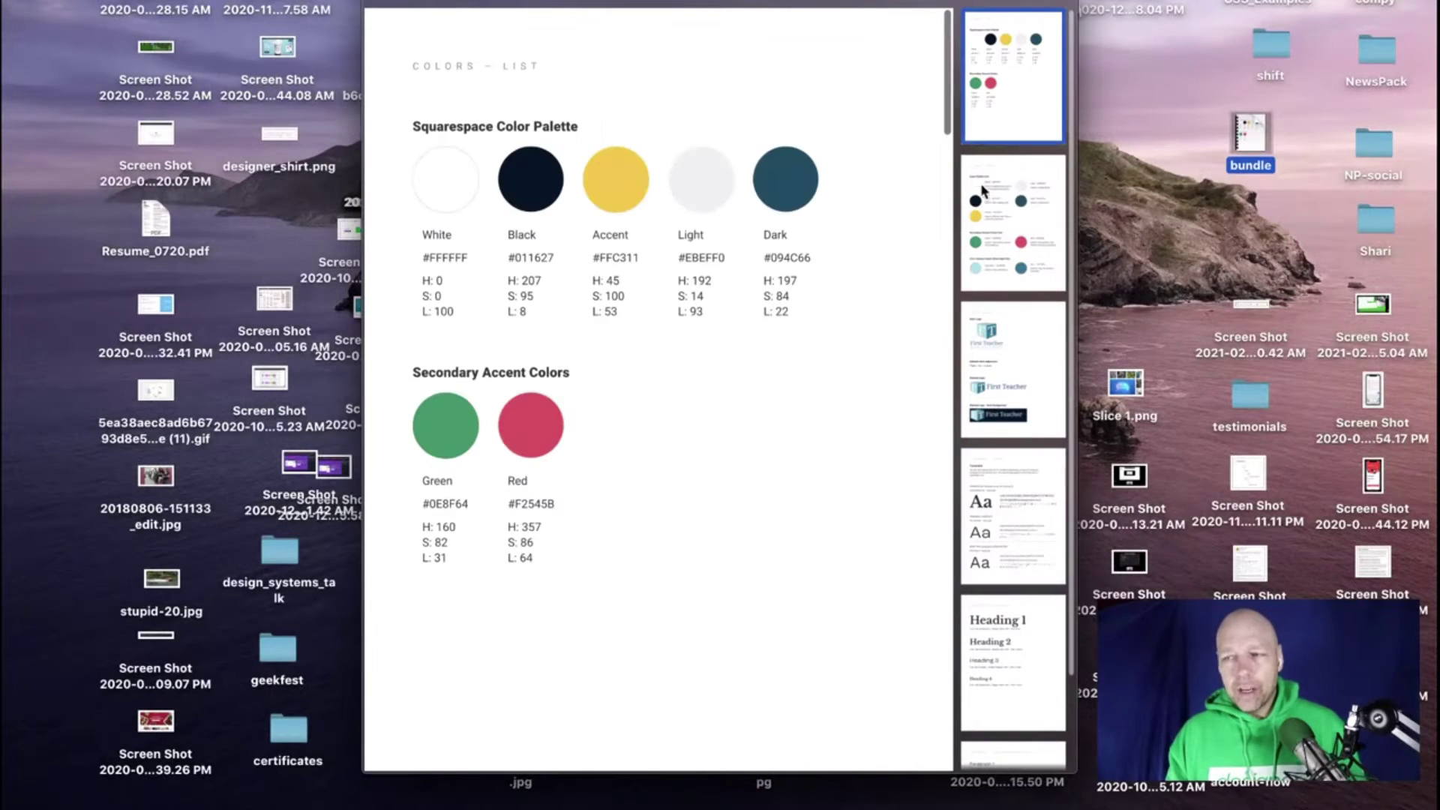
pyautogui.click(1000, 219)
pyautogui.click(1018, 350)
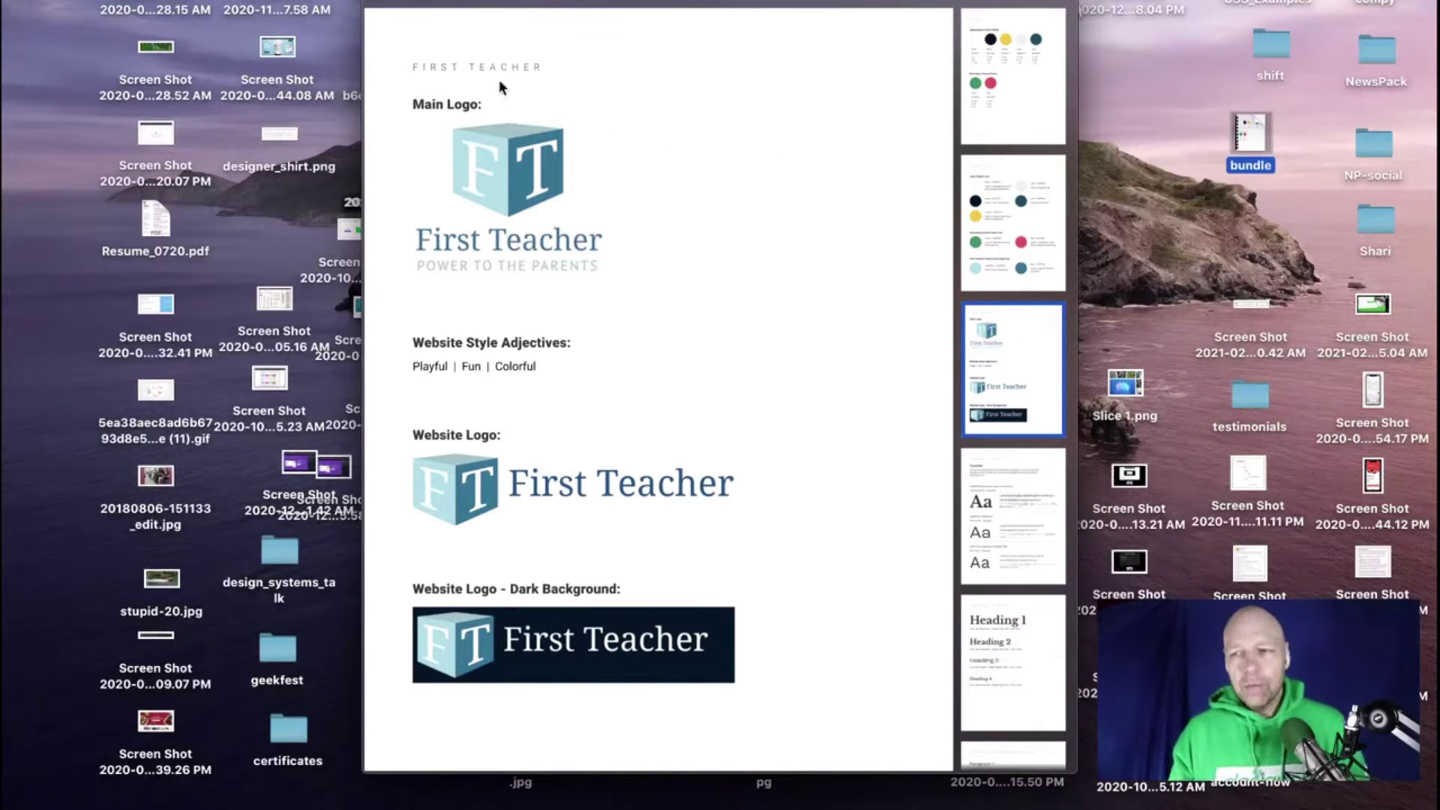
pyautogui.click(381, 3)
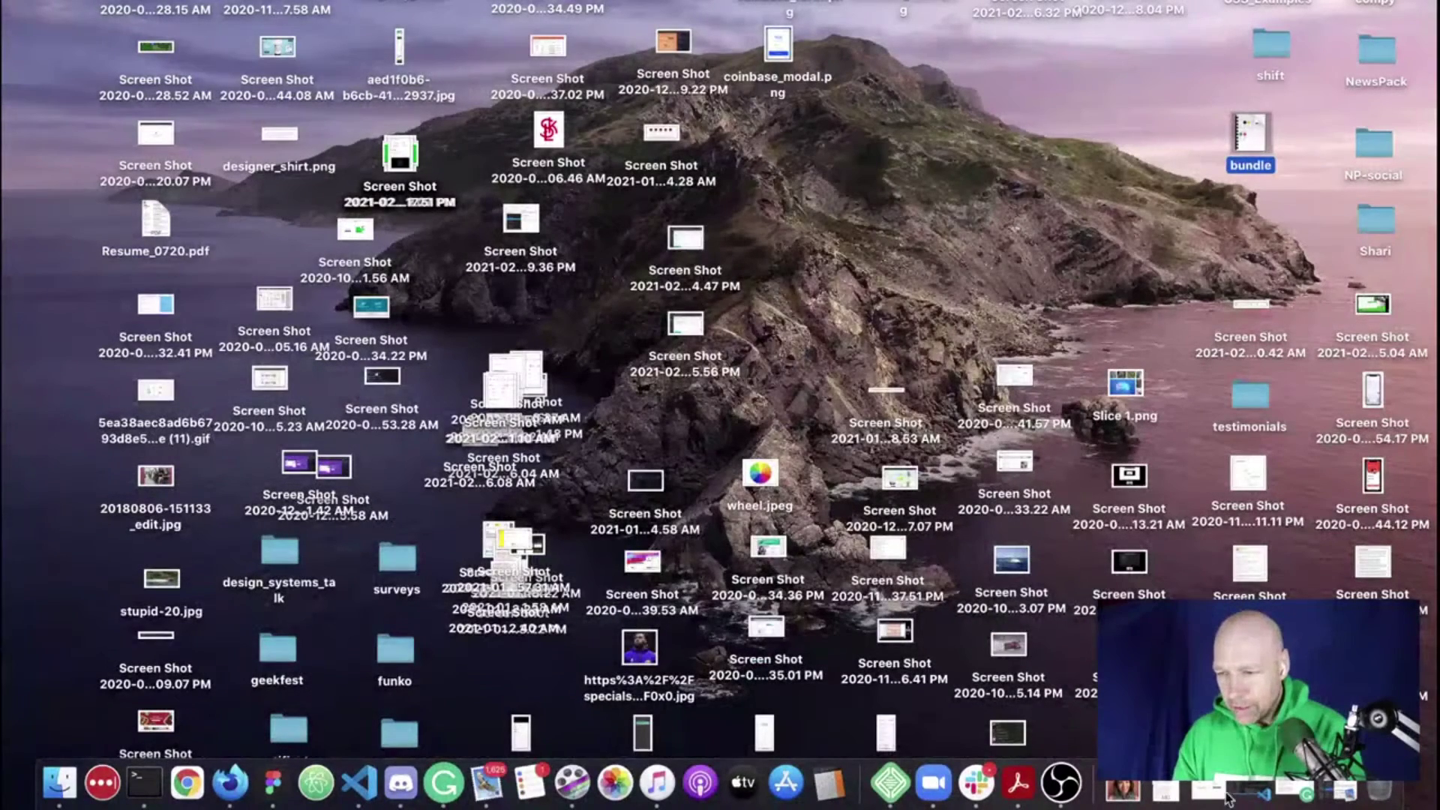
# Step: Open a Finder window on the Downloads folder
pyautogui.rightClick(1175, 790)
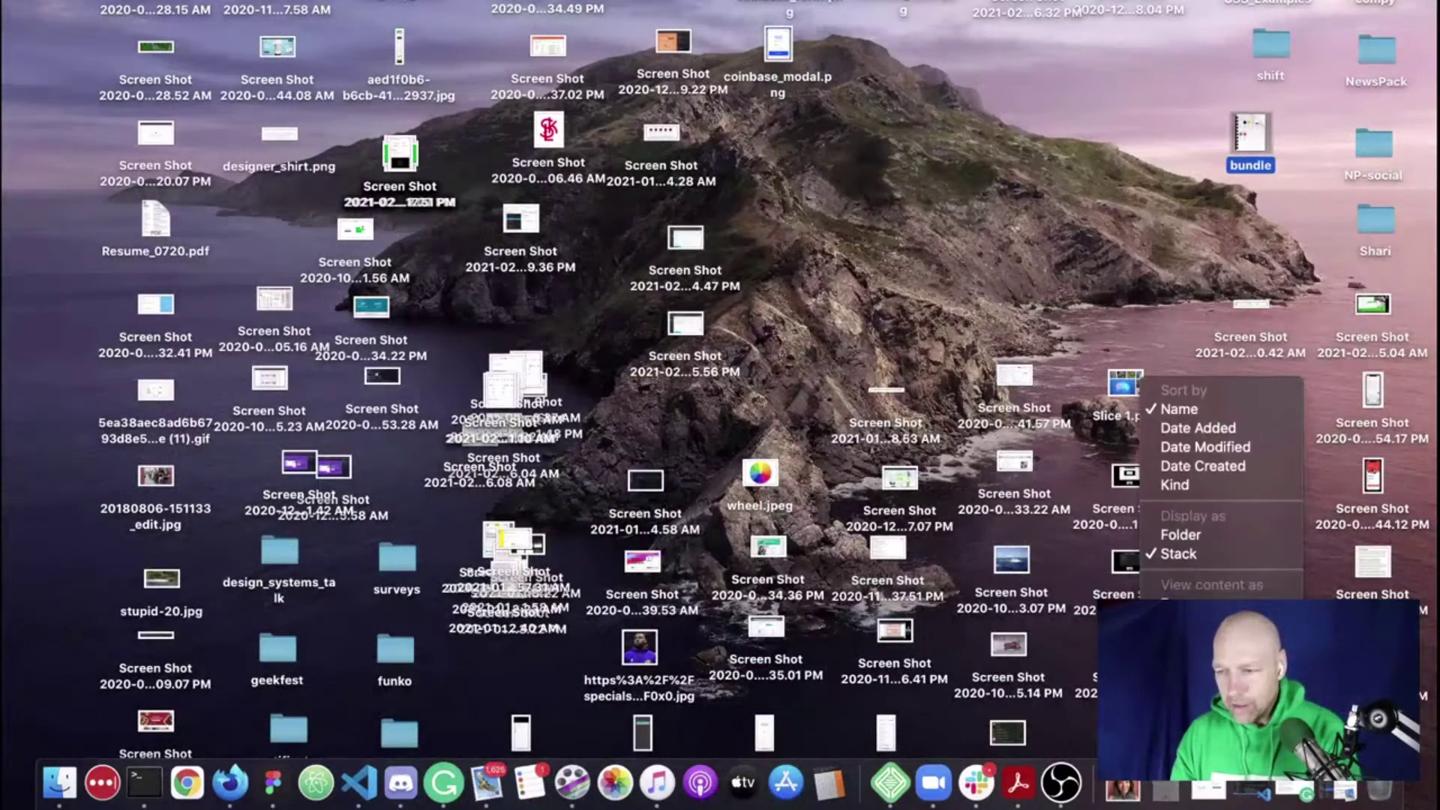
pyautogui.press('Escape')
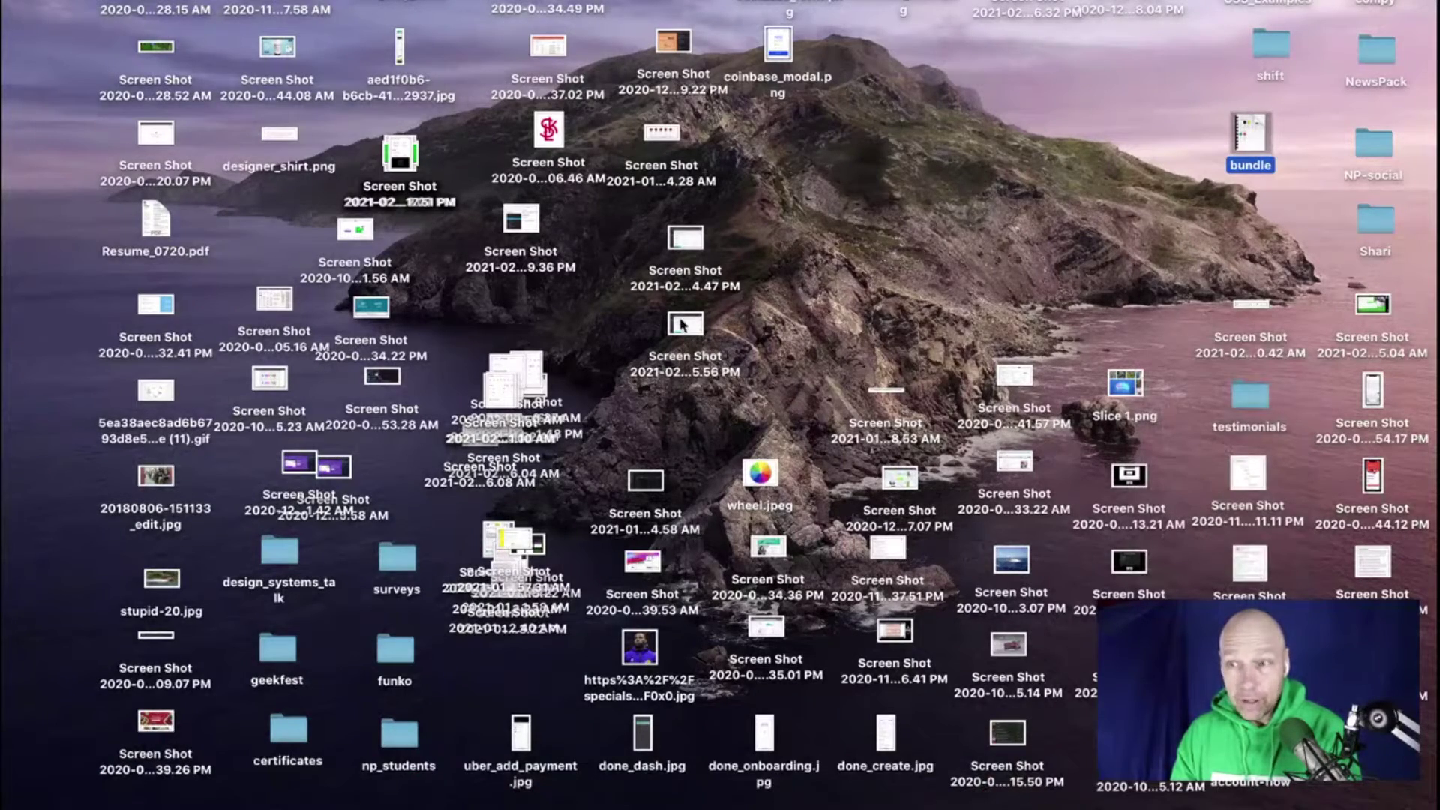
pyautogui.press('super+alt+l')
# Step: Open the Style Guide folder and Quick Look through the Colors PDFs
pyautogui.click(270, 42)
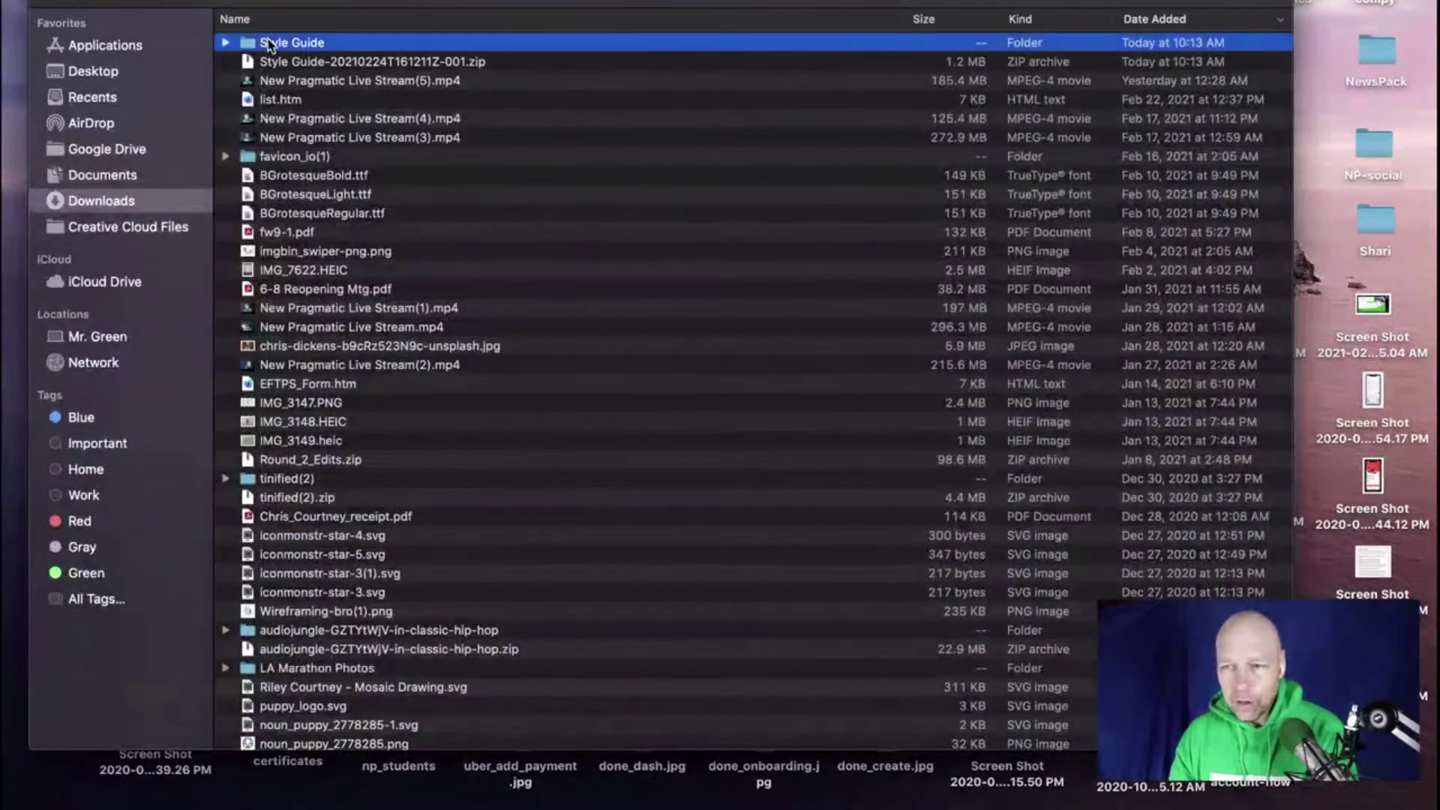
pyautogui.doubleClick(270, 43)
pyautogui.click(294, 48)
pyautogui.press('space')
pyautogui.press('Down')
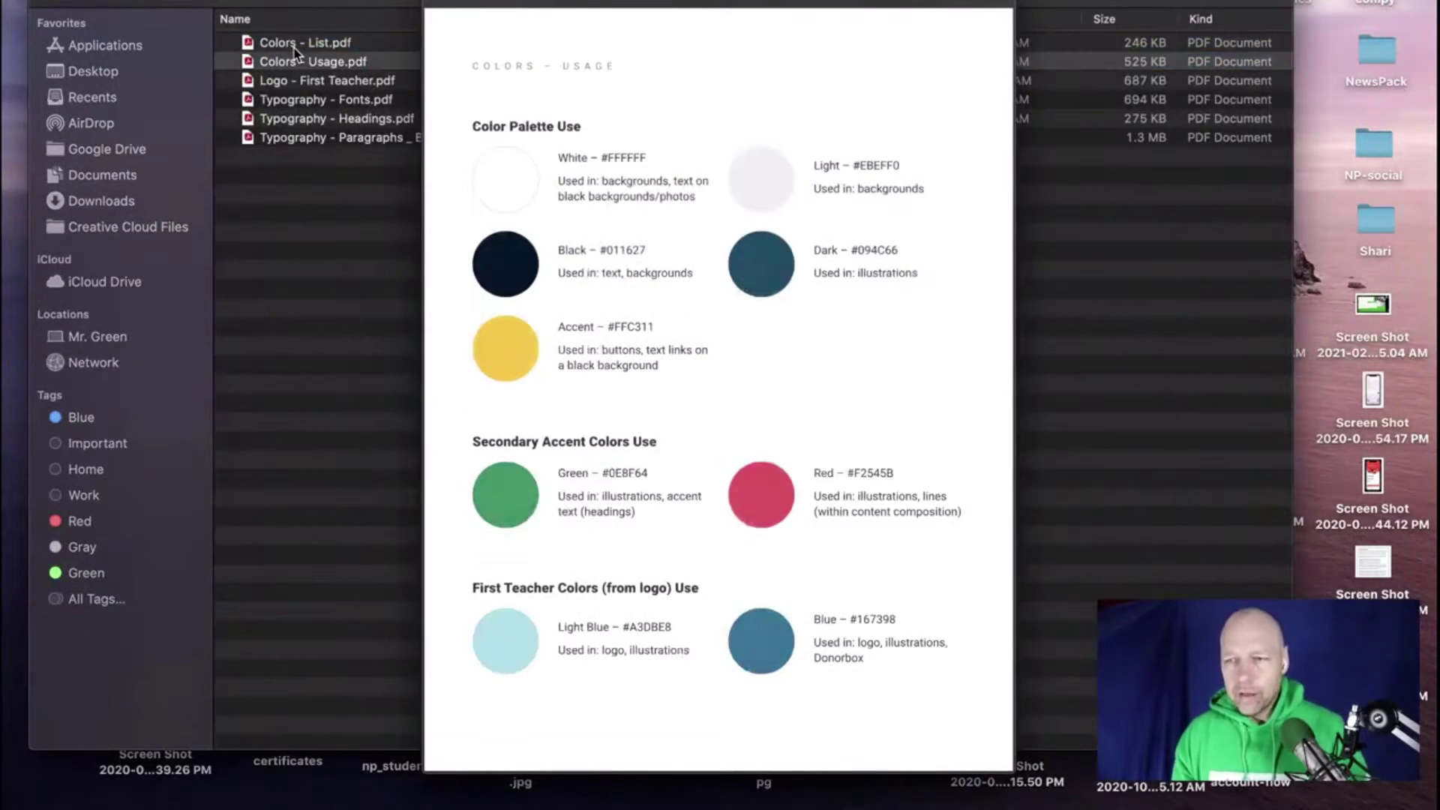
pyautogui.press('Down')
pyautogui.press('Down')
pyautogui.press('Down')
pyautogui.press('Down')
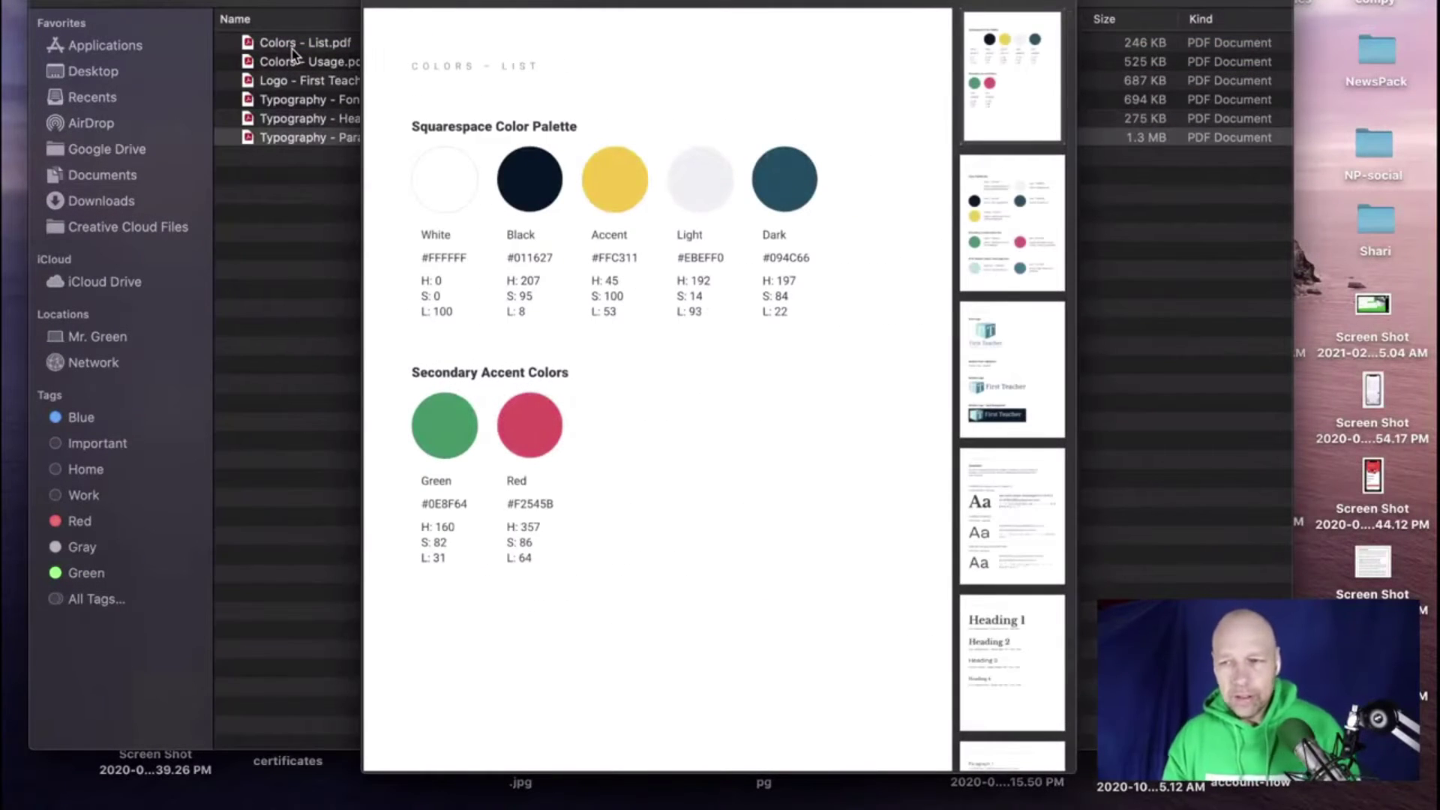
# Step: Preview Colors - Usage, then step through the Logo and Typography PDFs
pyautogui.click(291, 48)
pyautogui.rightClick(292, 47)
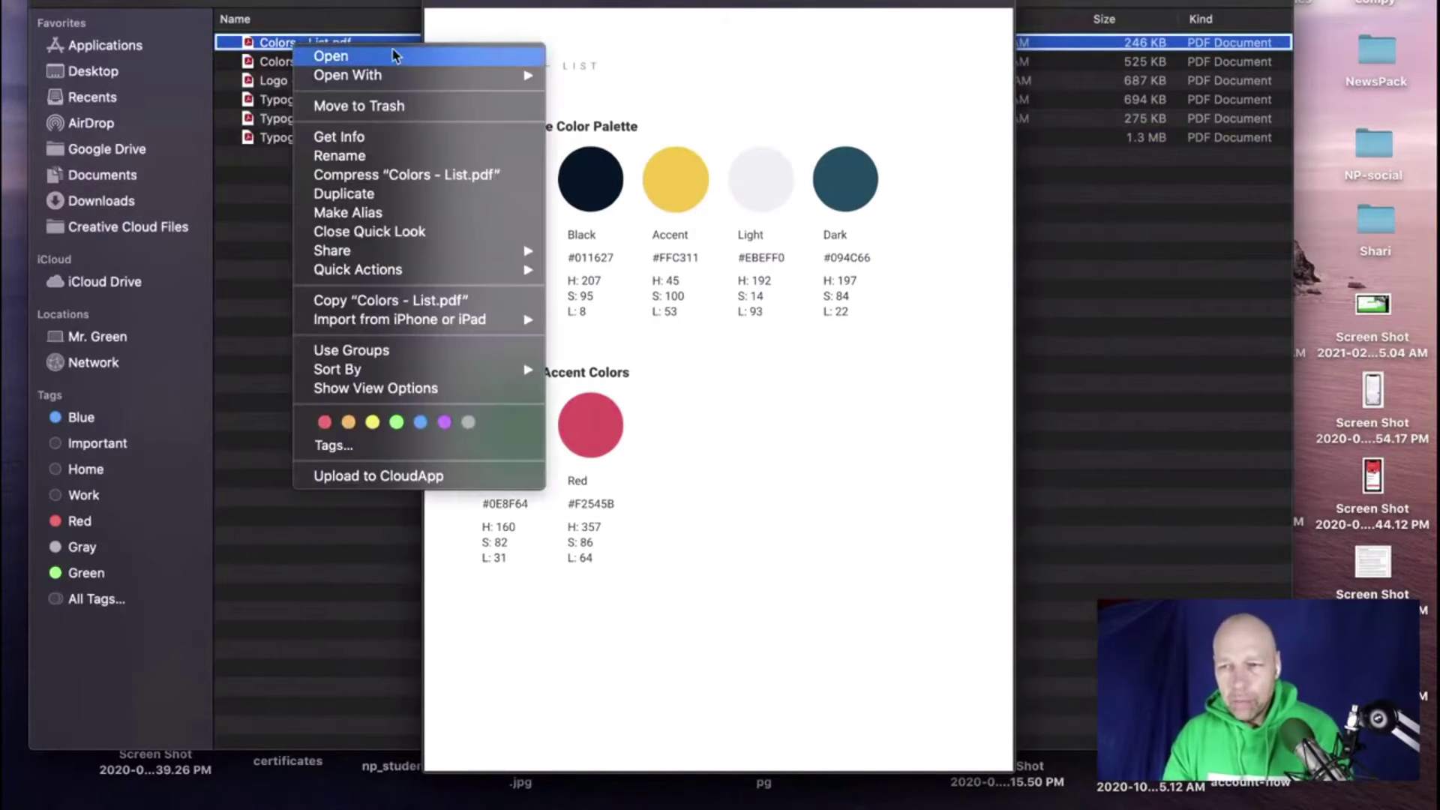
pyautogui.click(248, 261)
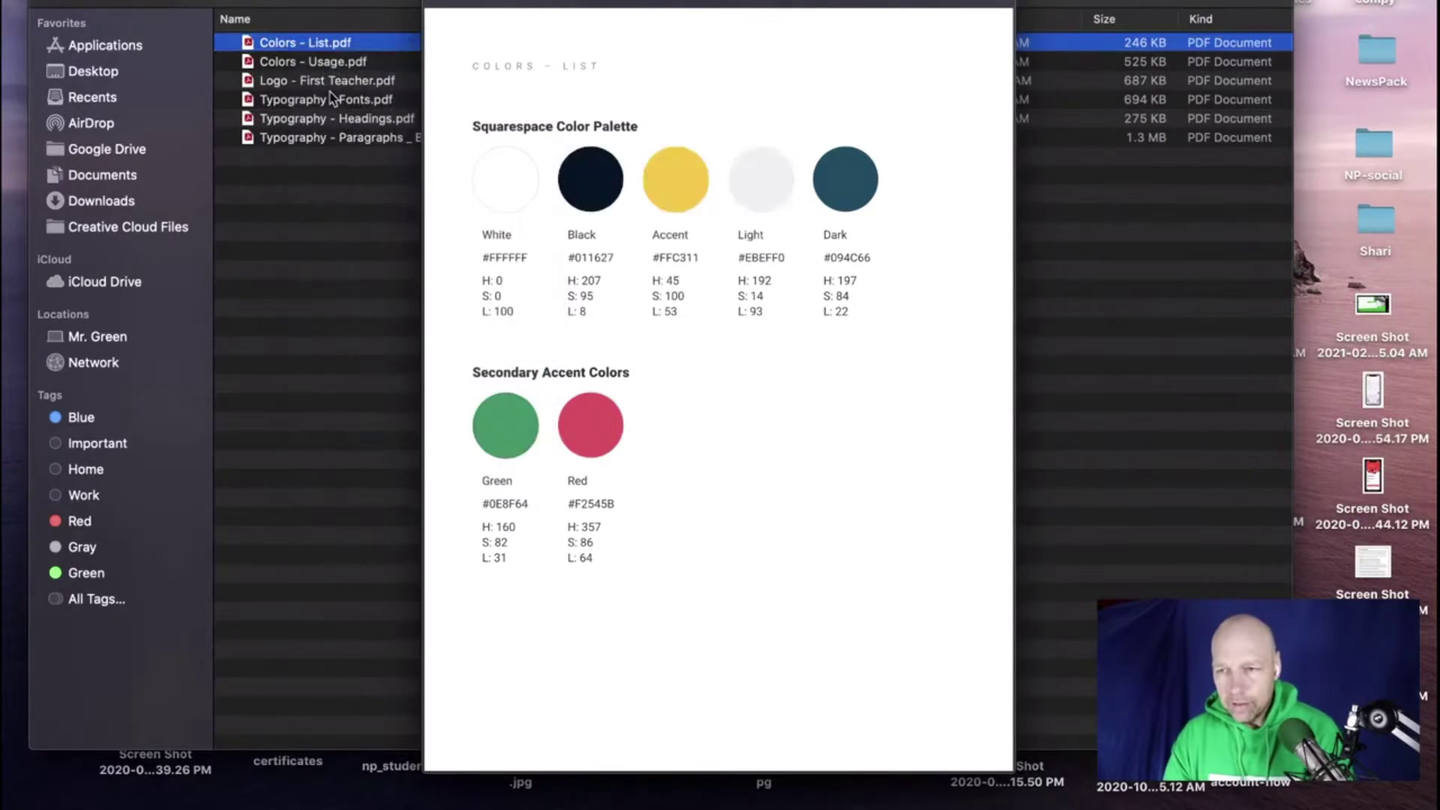
pyautogui.click(336, 67)
pyautogui.press('Down')
pyautogui.press('Down')
pyautogui.press('Down')
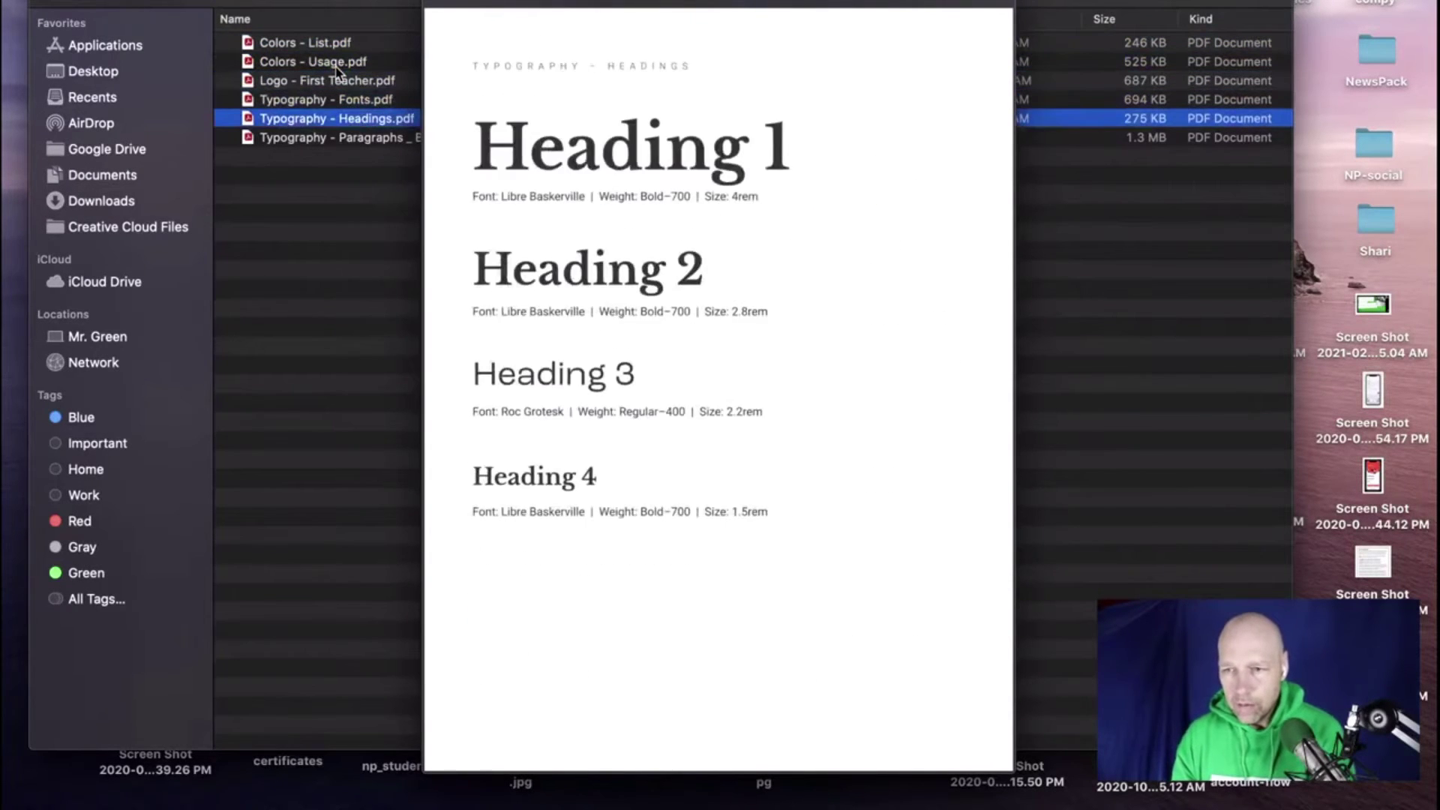
pyautogui.press('Up')
pyautogui.press('Down')
pyautogui.press('Down')
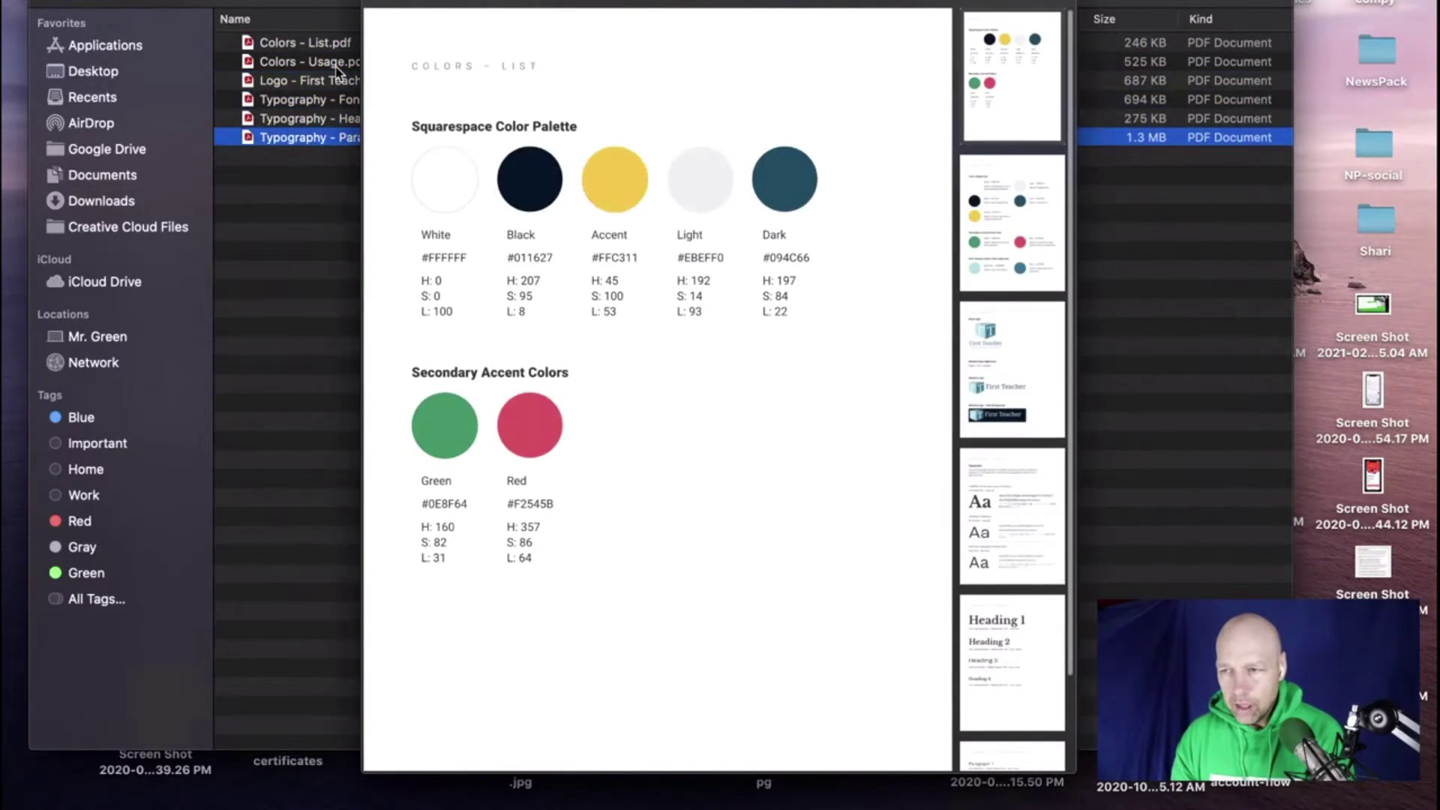
pyautogui.moveTo(613, 3); pyautogui.dragTo(821, 123)
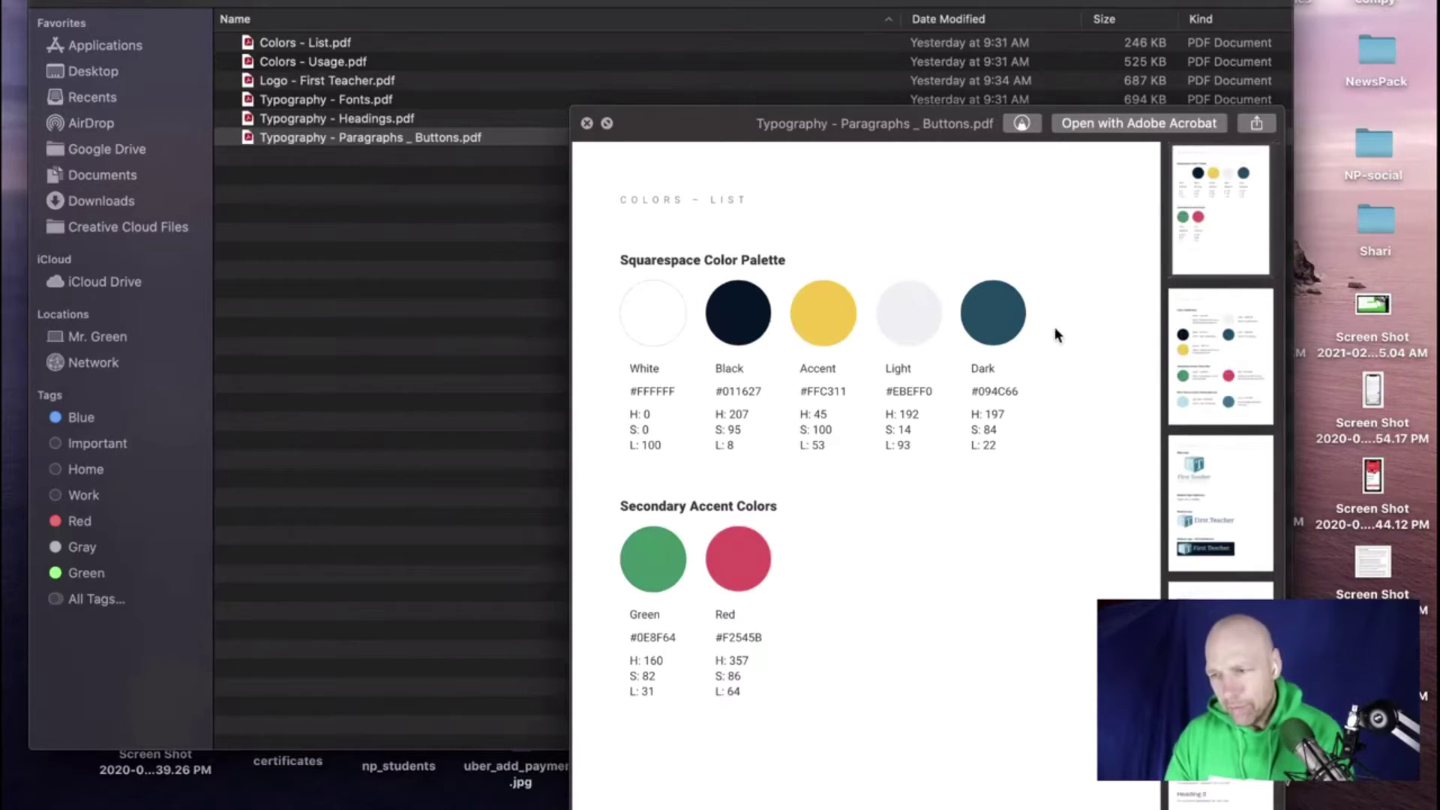
# Step: Close the Paragraphs _ Buttons preview and select Typography - Headings.pdf
pyautogui.press('space')
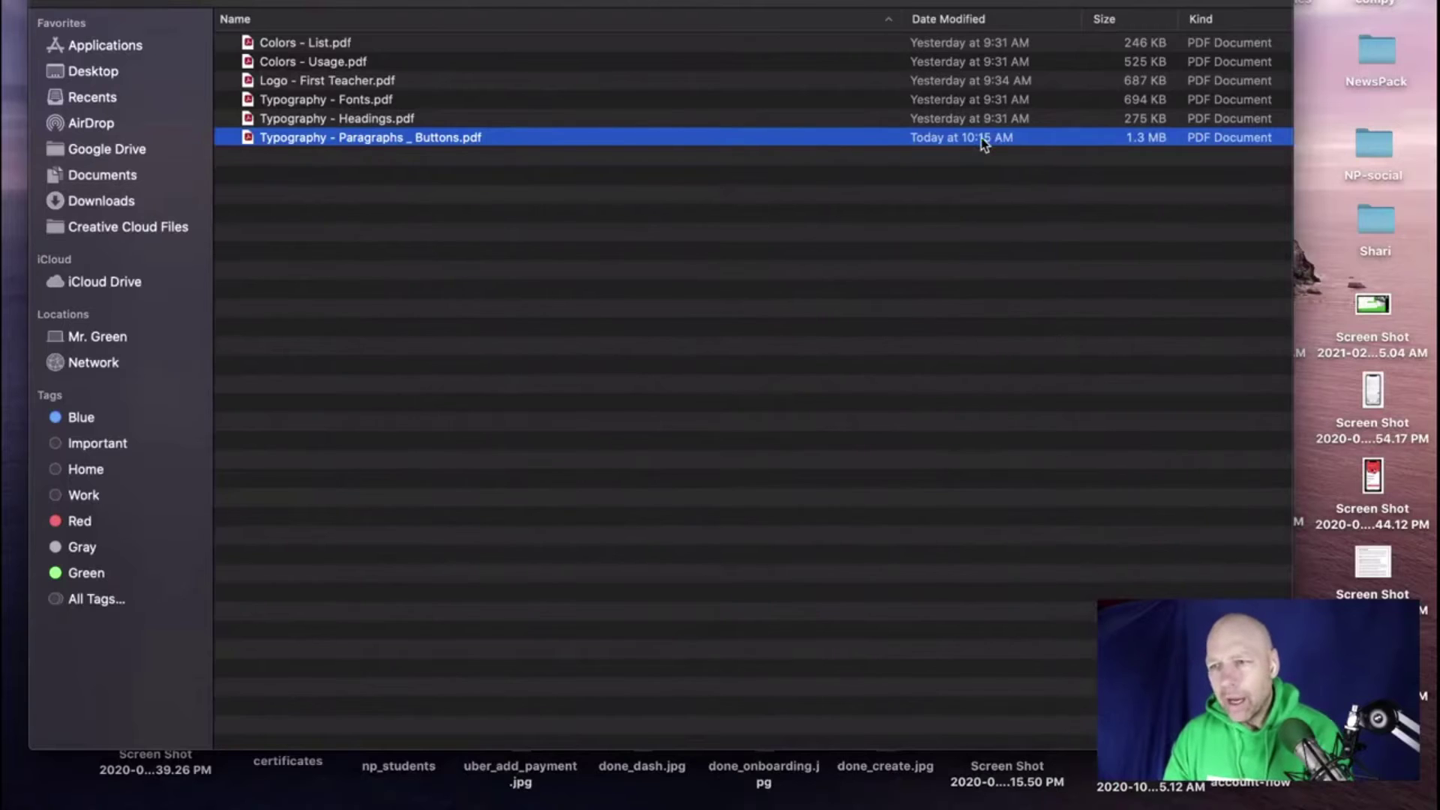
pyautogui.press('space')
pyautogui.press('space')
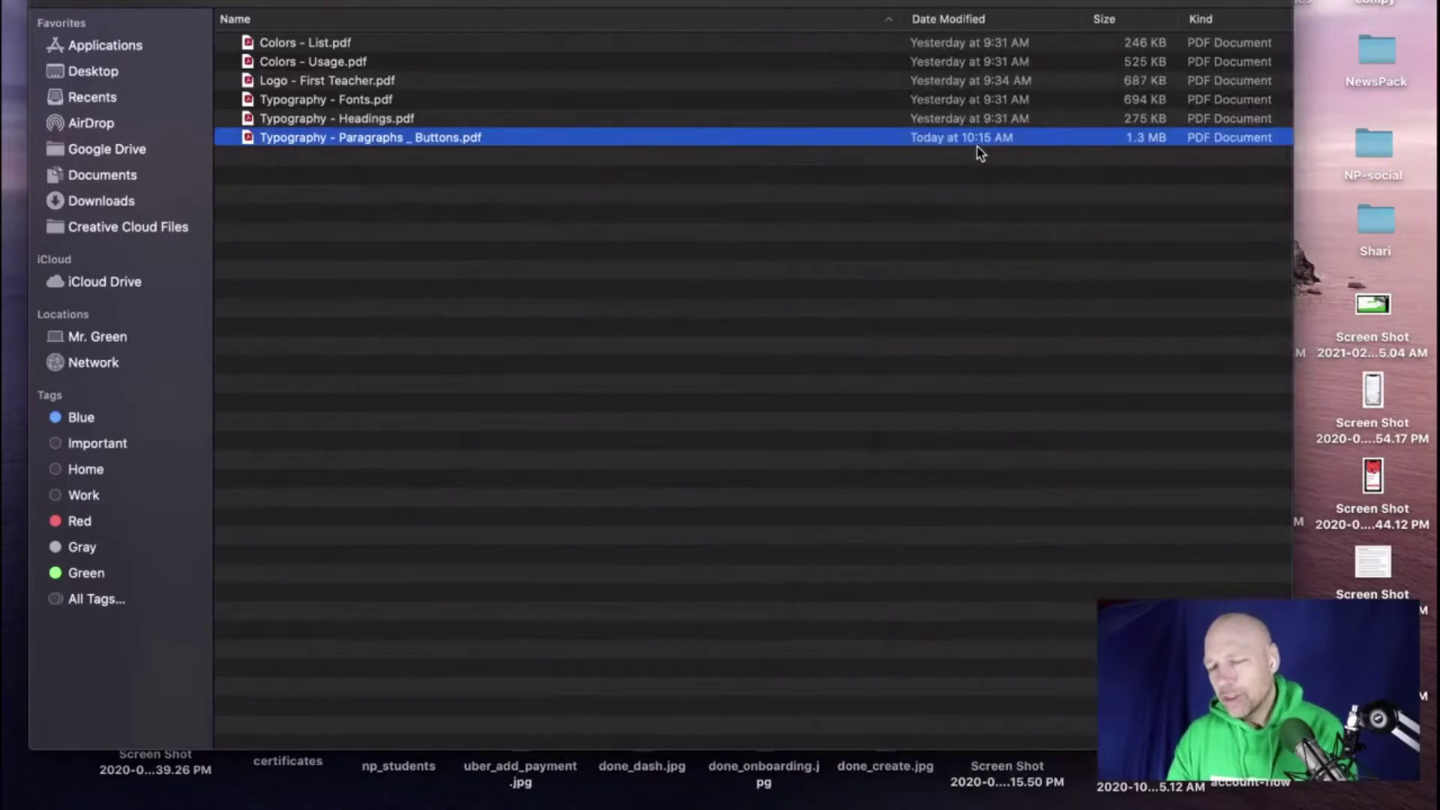
pyautogui.click(367, 124)
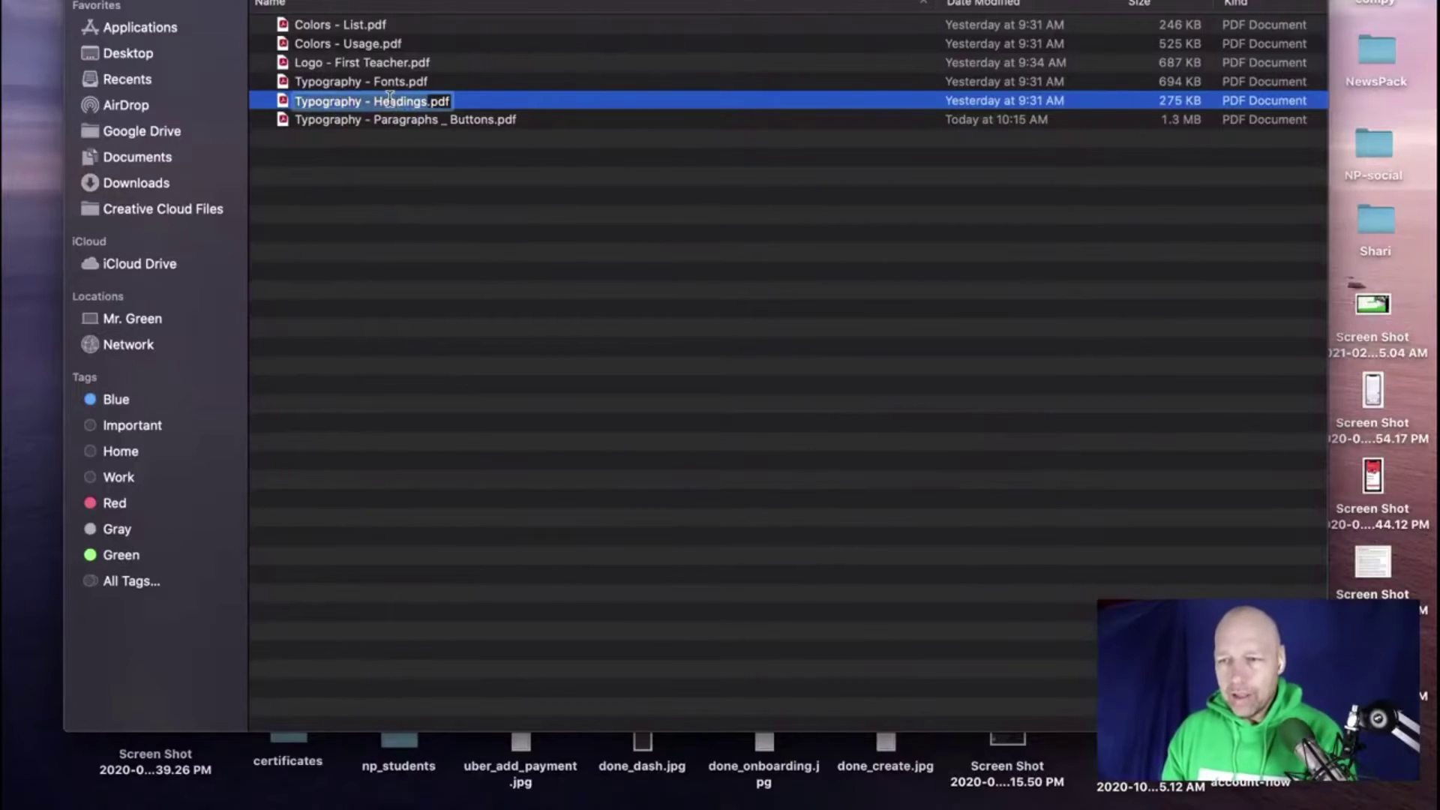
# Step: Open Typography - Headings.pdf in Preview via Open With
pyautogui.rightClick(325, 102)
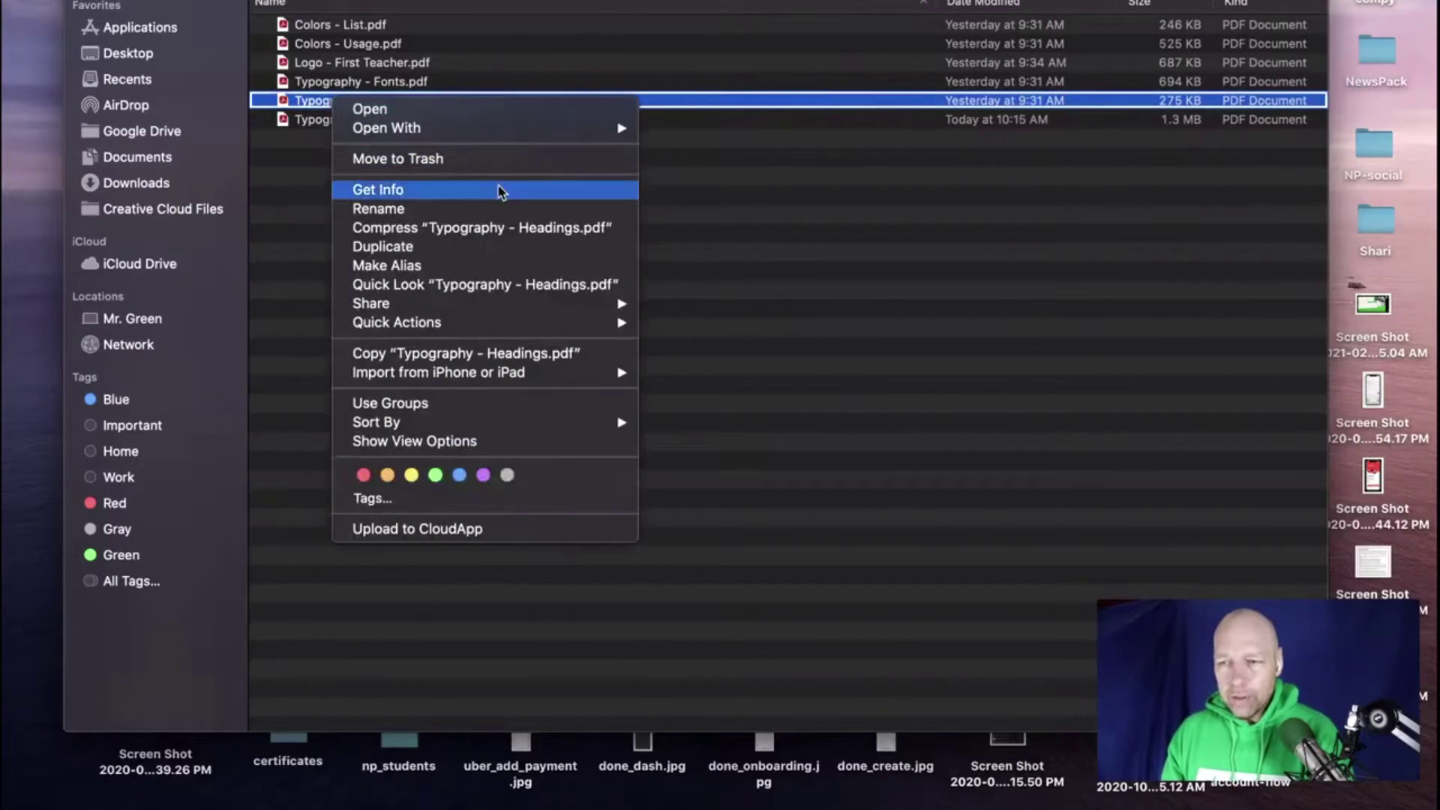
pyautogui.moveTo(516, 134)
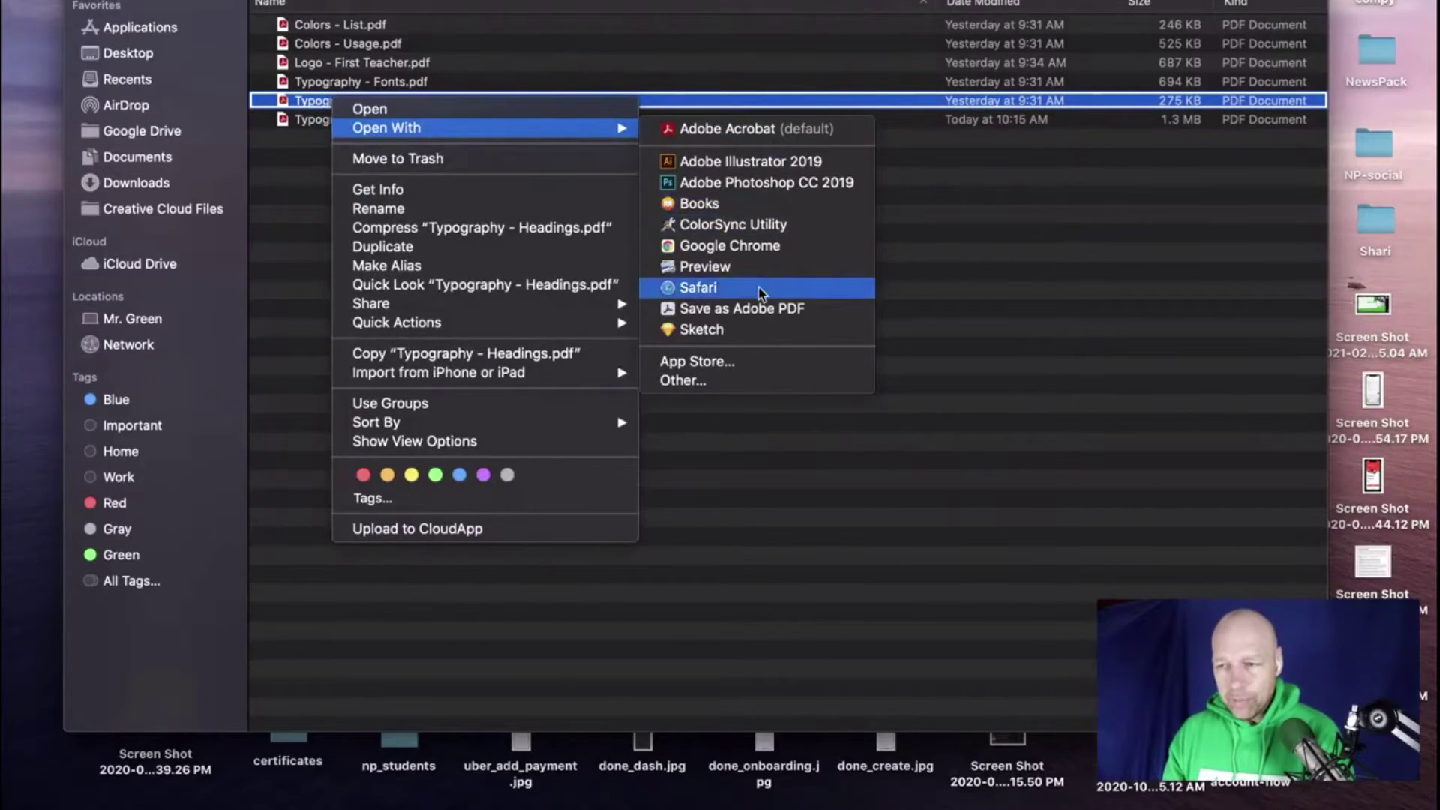
pyautogui.click(750, 269)
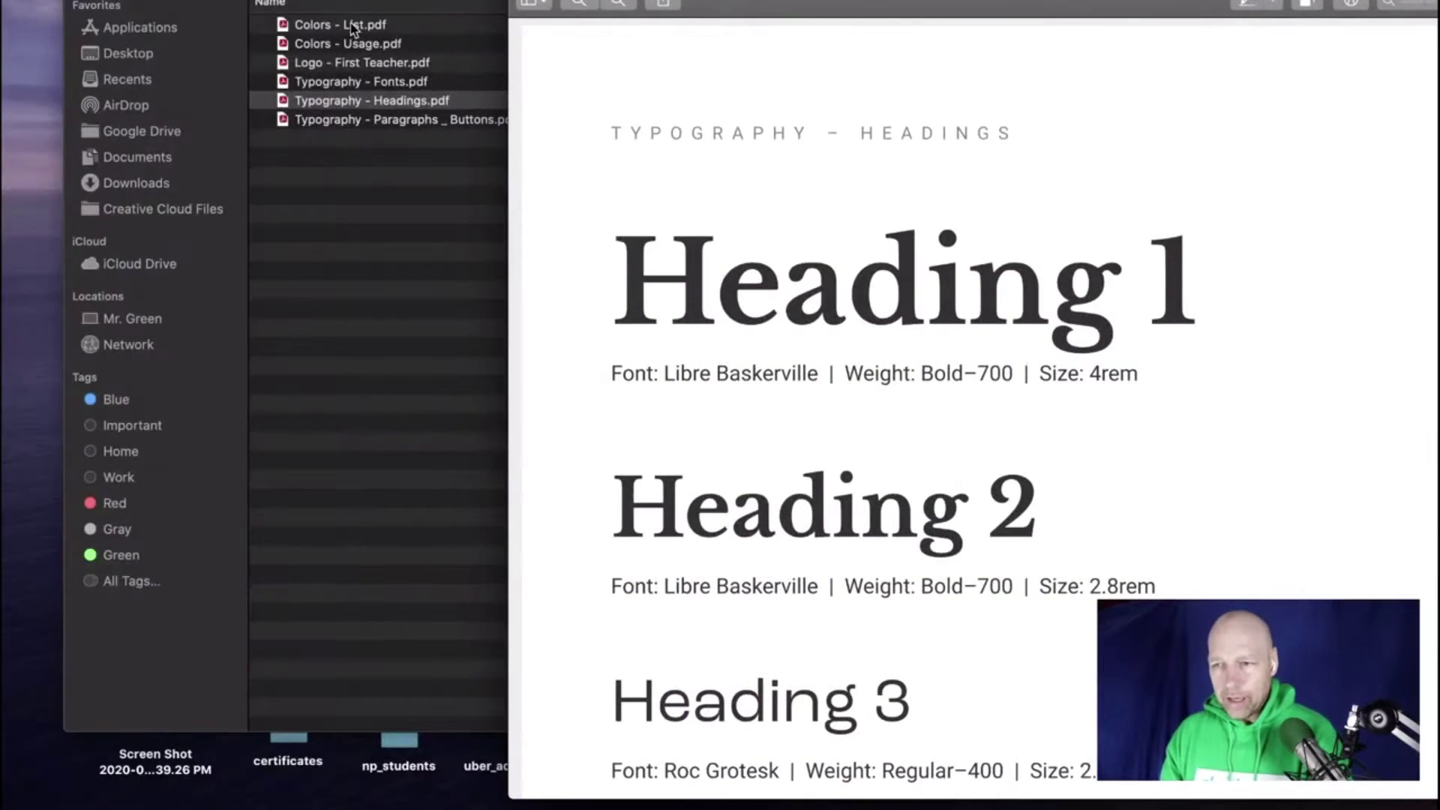
# Step: Place the Finder list beside Preview and try dropping Colors - List.pdf into the document
pyautogui.click(361, 87)
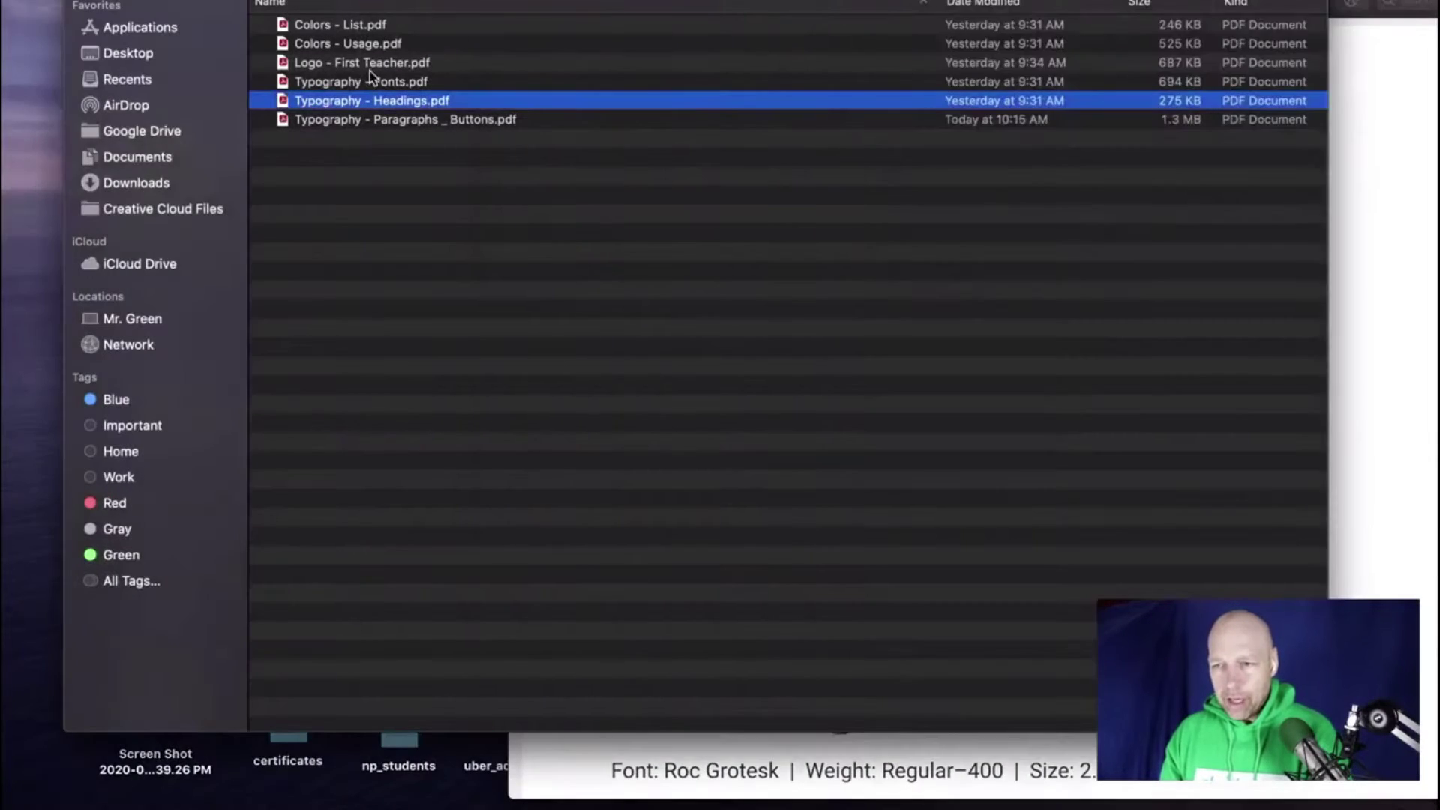
pyautogui.moveTo(941, 1); pyautogui.dragTo(883, 264)
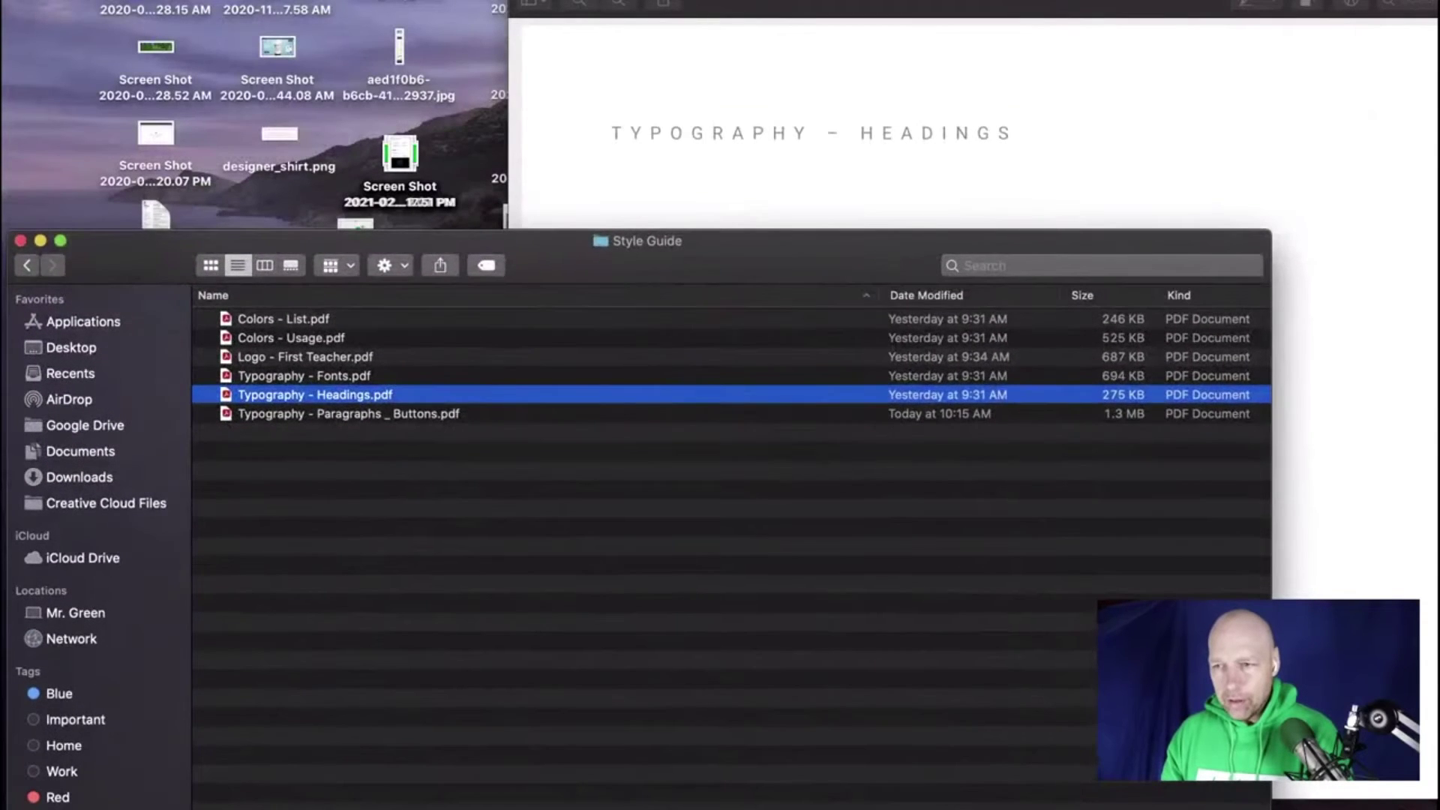
pyautogui.click(702, 22)
pyautogui.click(541, 6)
pyautogui.click(559, 25)
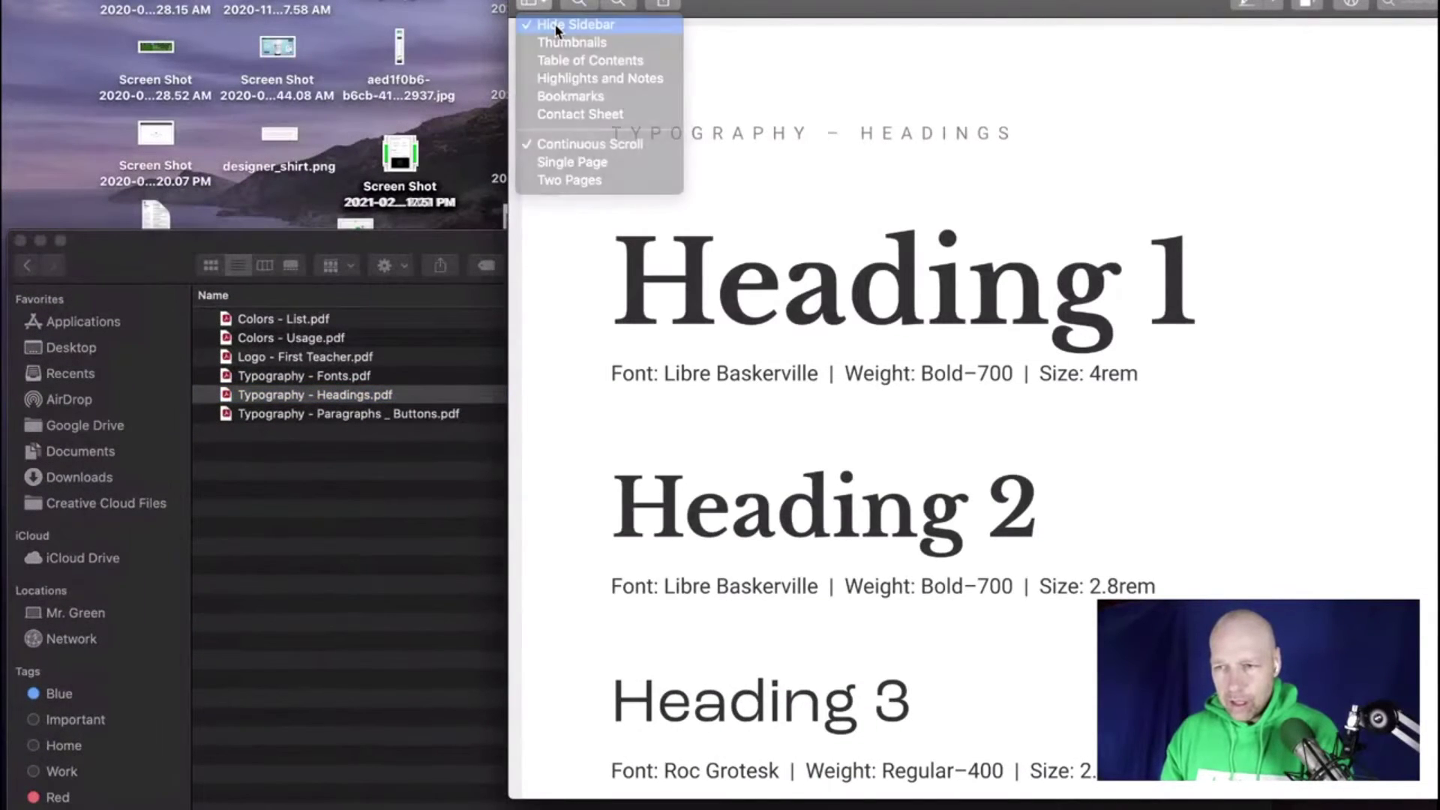
pyautogui.moveTo(321, 321); pyautogui.dragTo(717, 70)
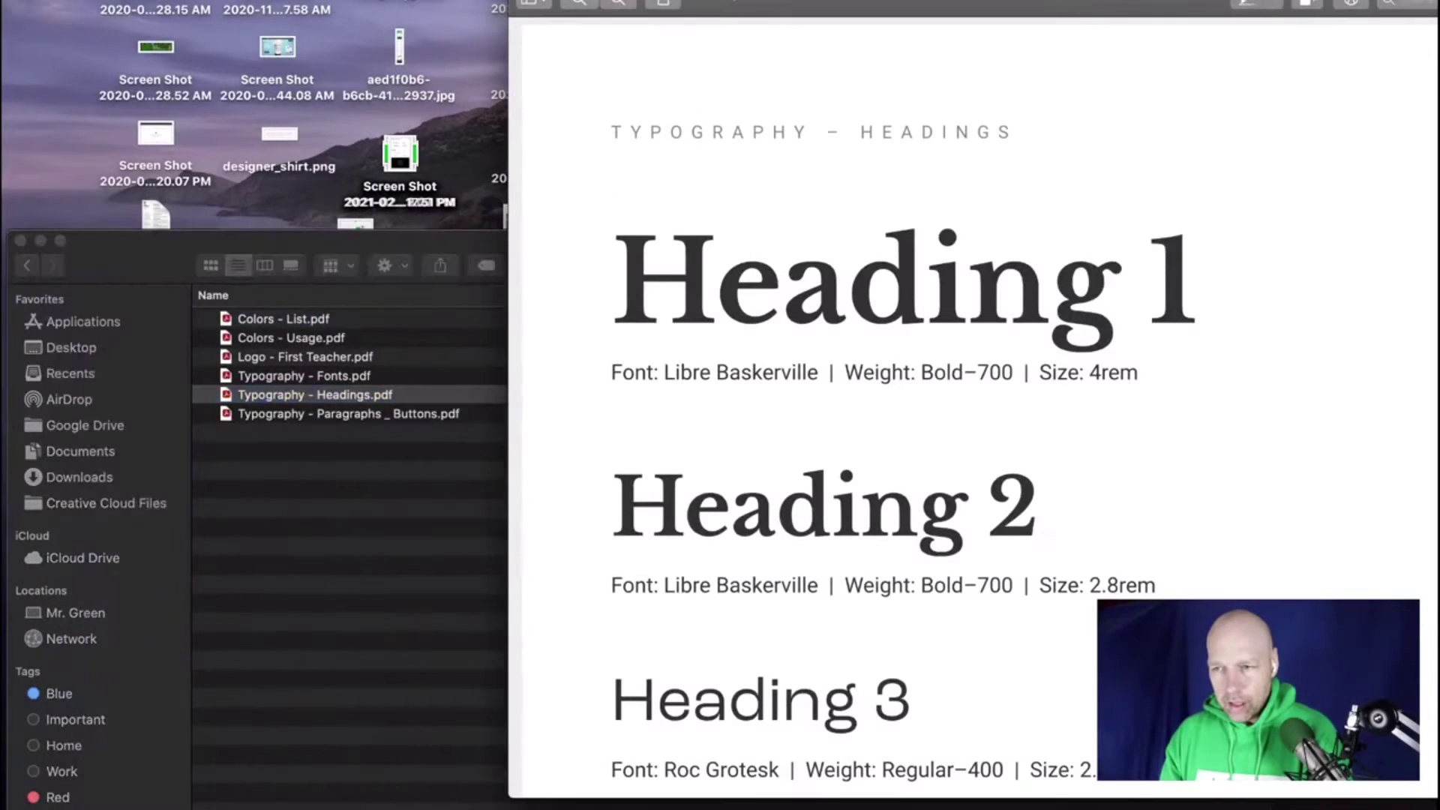
pyautogui.moveTo(308, 321); pyautogui.dragTo(855, 225)
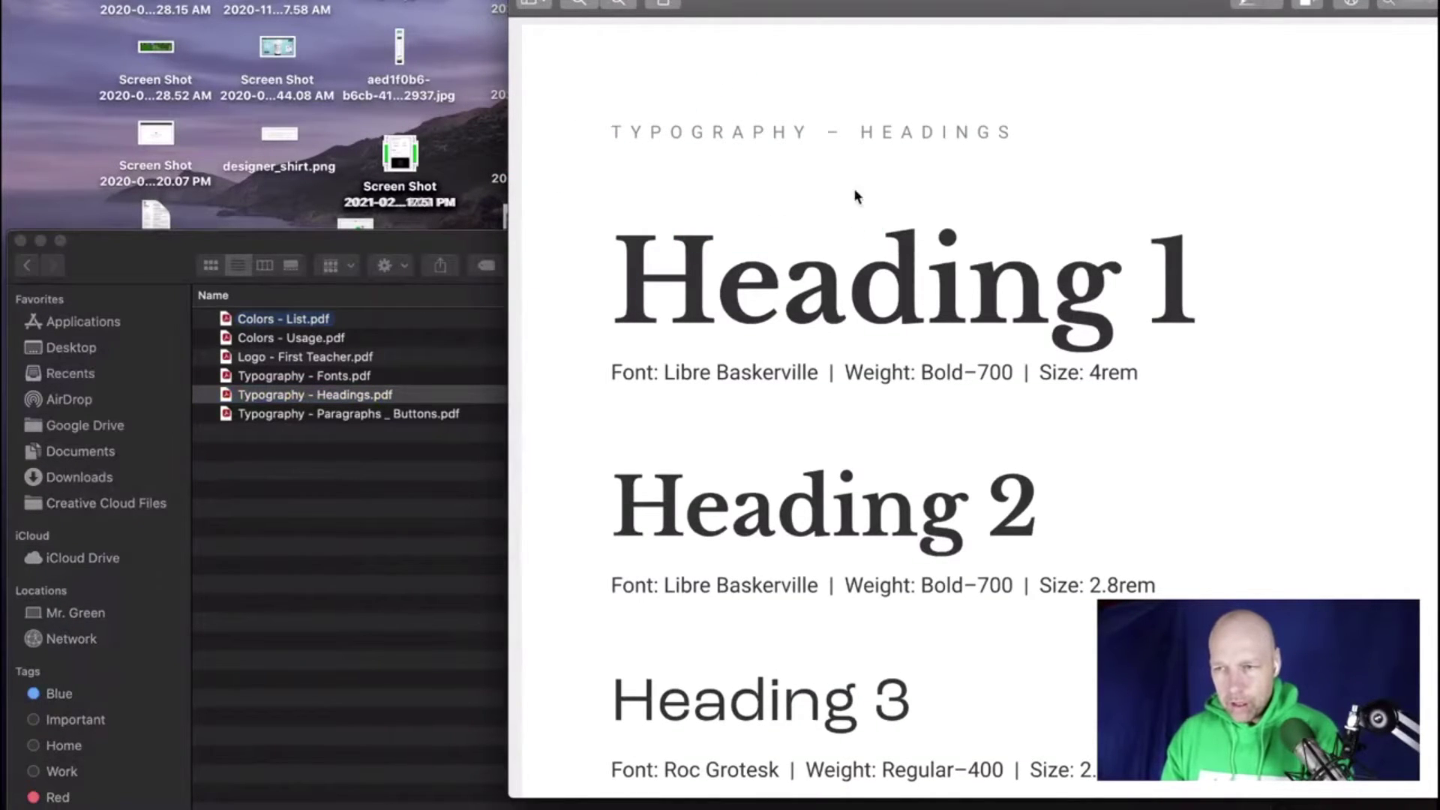
# Step: Switch Preview's sidebar to show page thumbnails
pyautogui.click(545, 5)
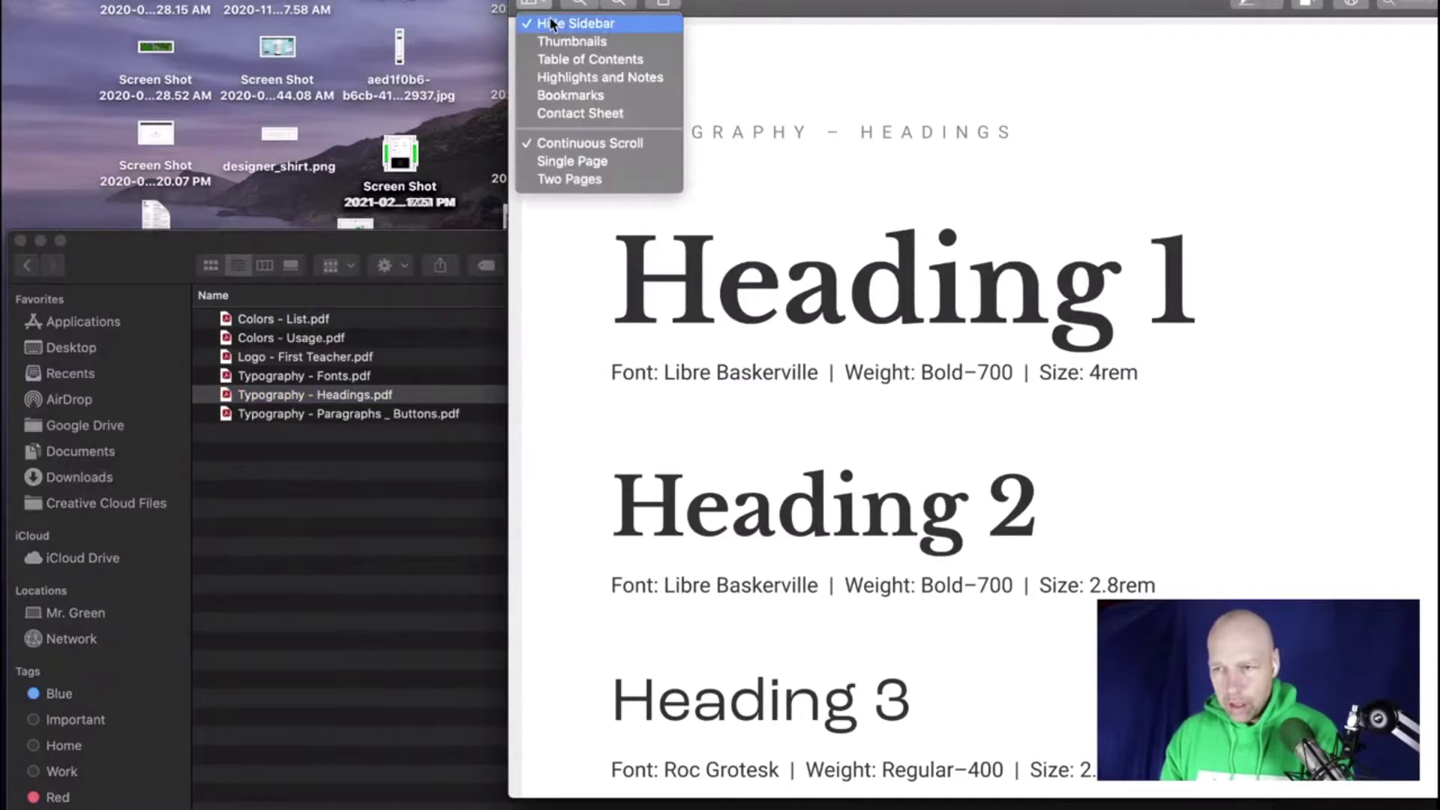
pyautogui.click(551, 23)
pyautogui.click(544, 5)
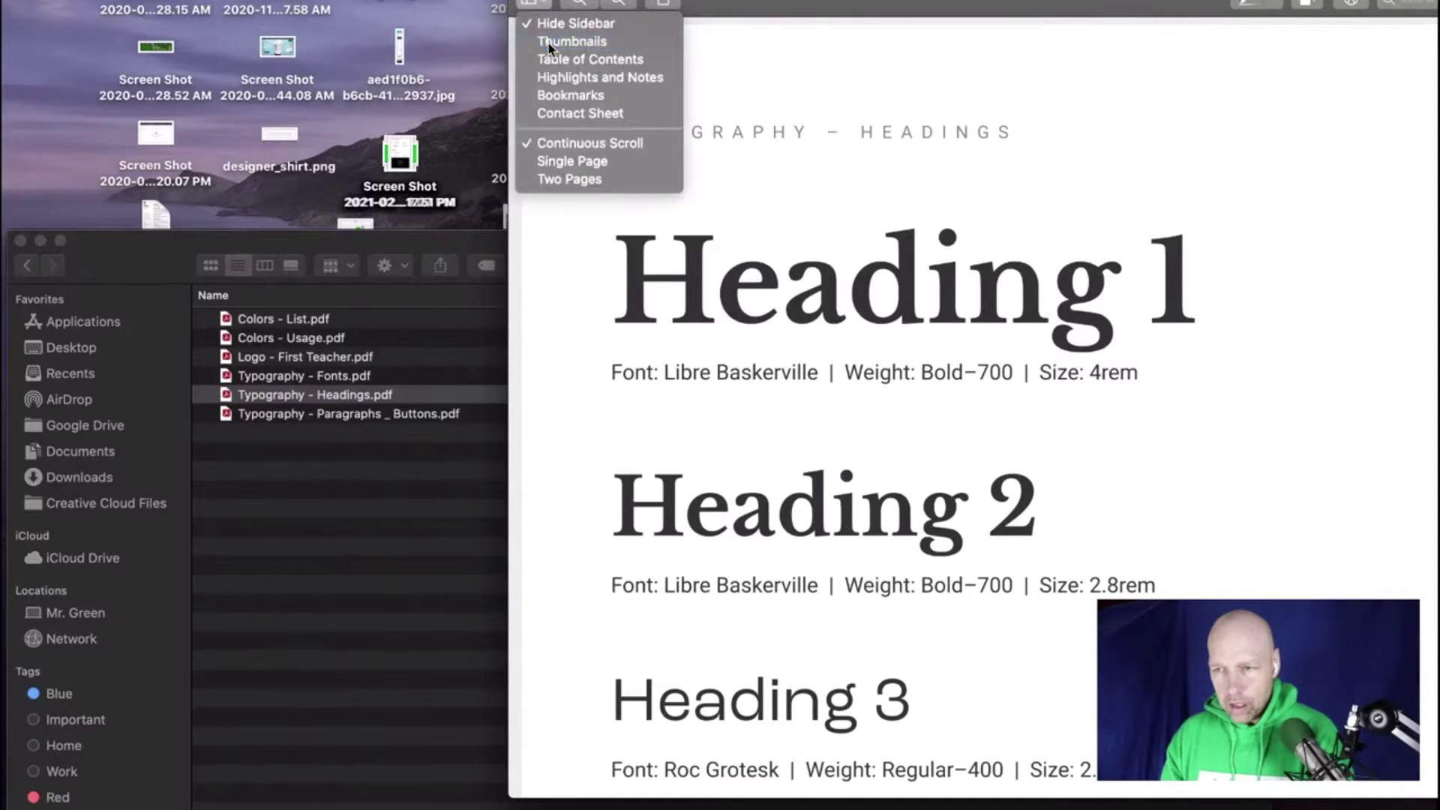
pyautogui.click(570, 41)
# Step: Select the four PDFs from Colors - List to Typography - Fonts and drop them into the sidebar
pyautogui.click(327, 318)
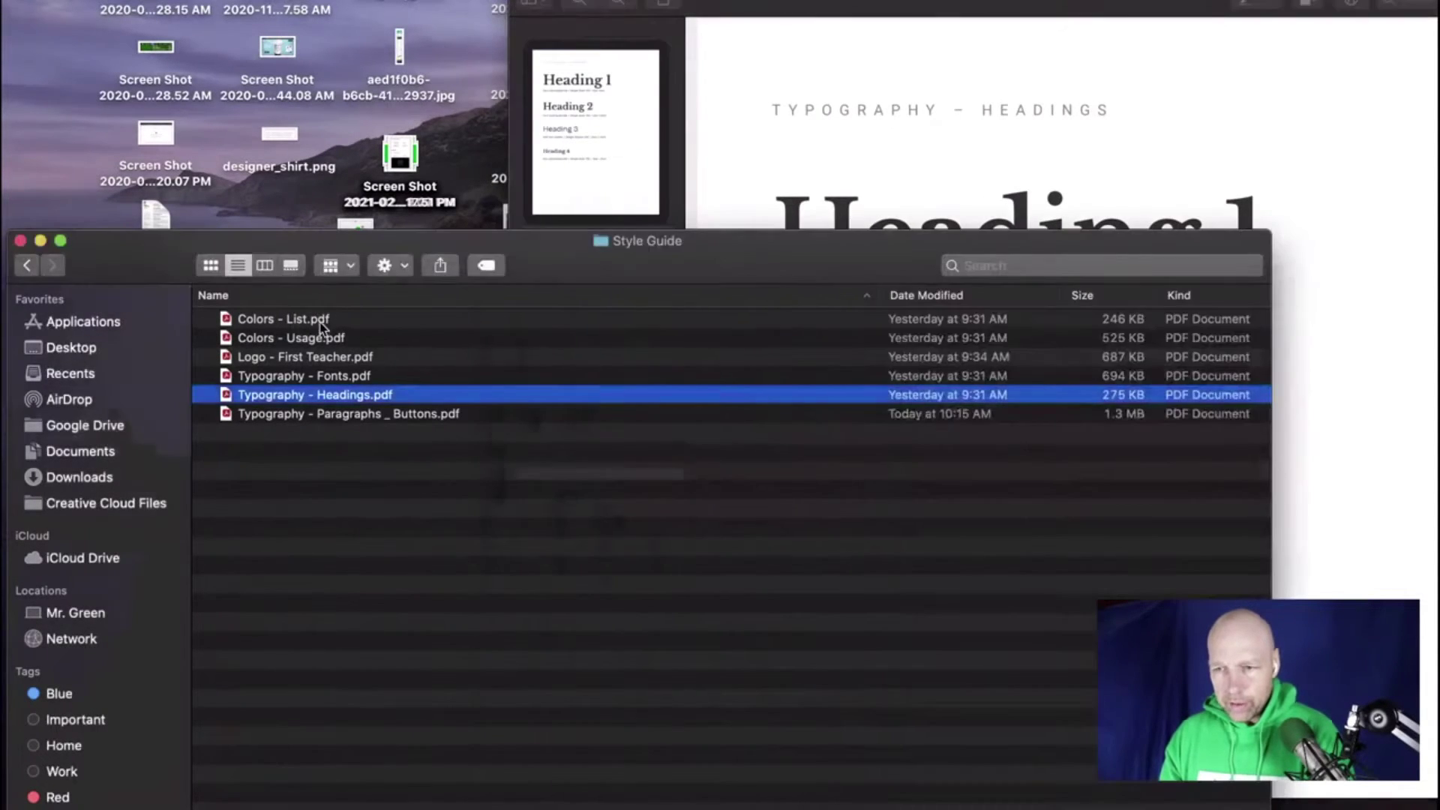
pyautogui.click(327, 318)
pyautogui.keyDown('shift'); pyautogui.click(345, 394); pyautogui.keyUp('shift')
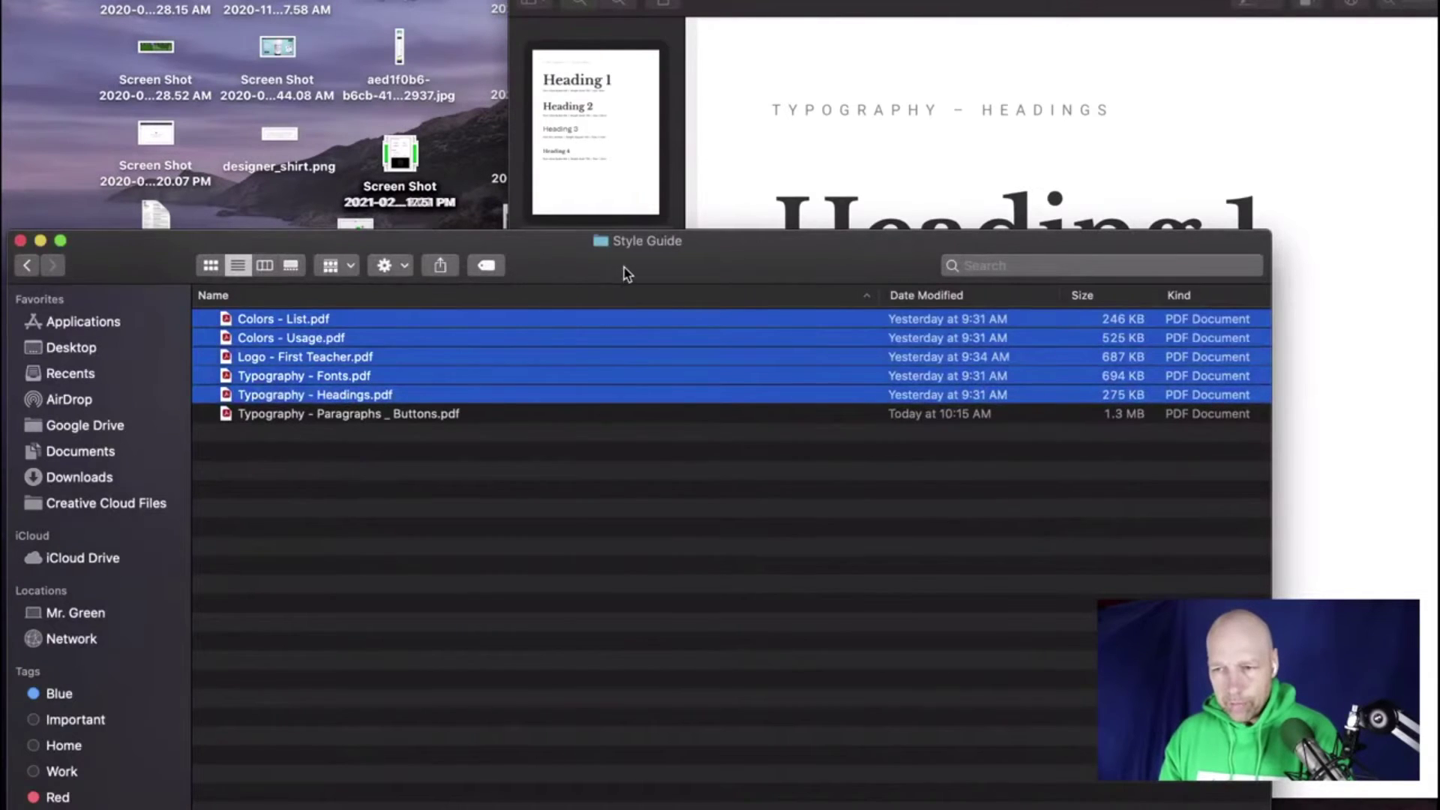
pyautogui.moveTo(625, 268); pyautogui.dragTo(639, 437)
pyautogui.click(516, 610)
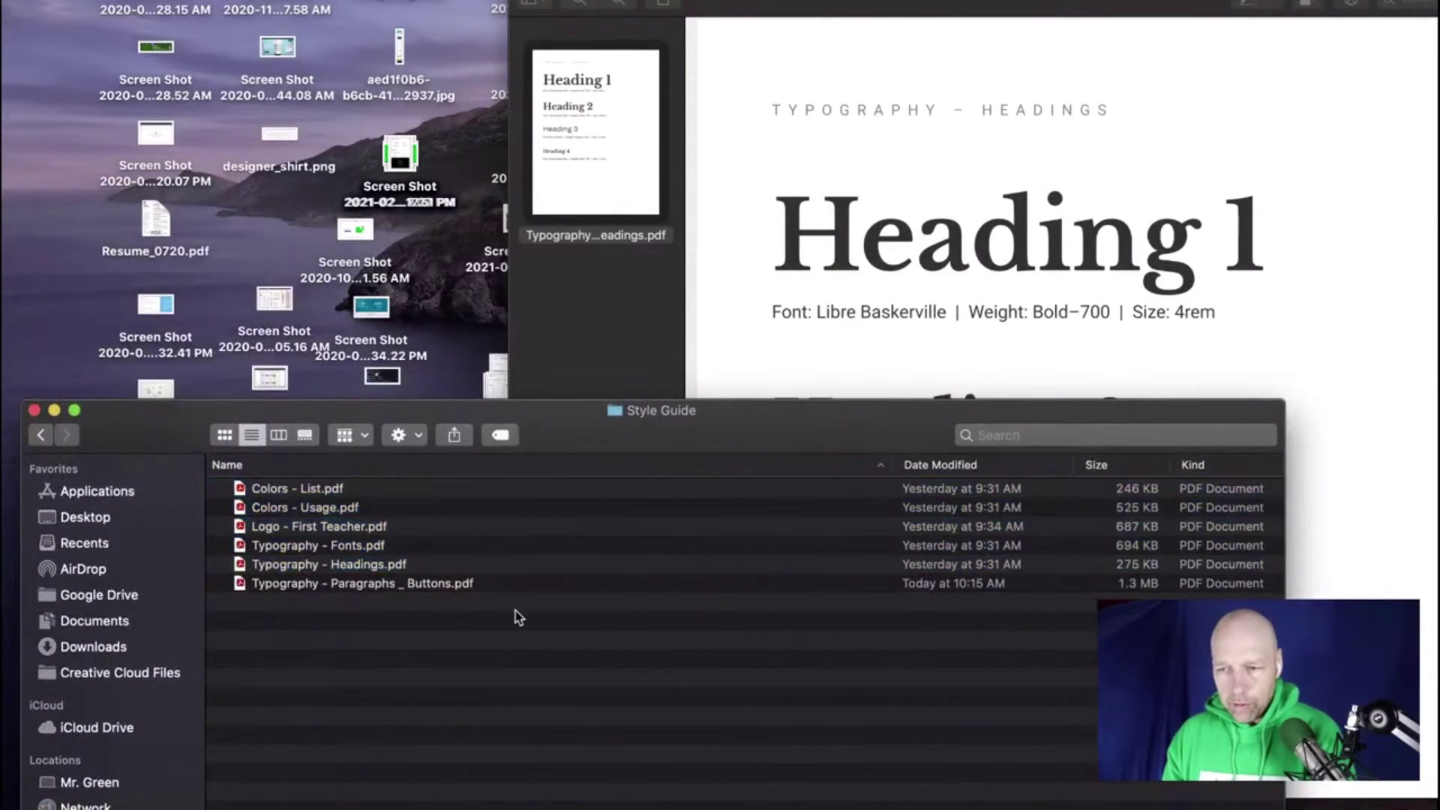
pyautogui.click(418, 584)
pyautogui.click(381, 546)
pyautogui.keyDown('shift'); pyautogui.click(316, 493); pyautogui.keyUp('shift')
pyautogui.moveTo(316, 495); pyautogui.dragTo(592, 323)
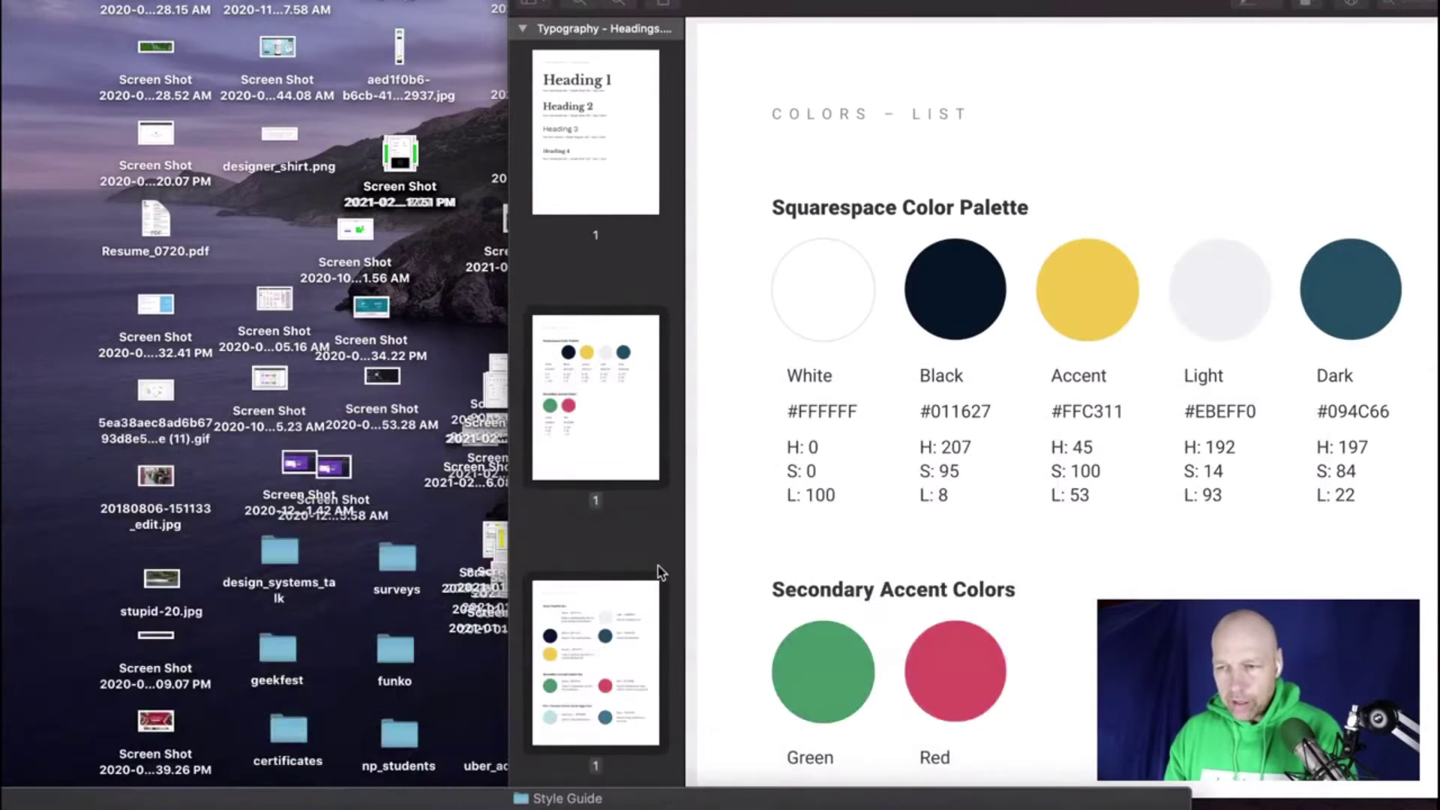
# Step: Move the Colors page thumbnail to the start of the document
pyautogui.moveTo(600, 360); pyautogui.dragTo(632, 295)
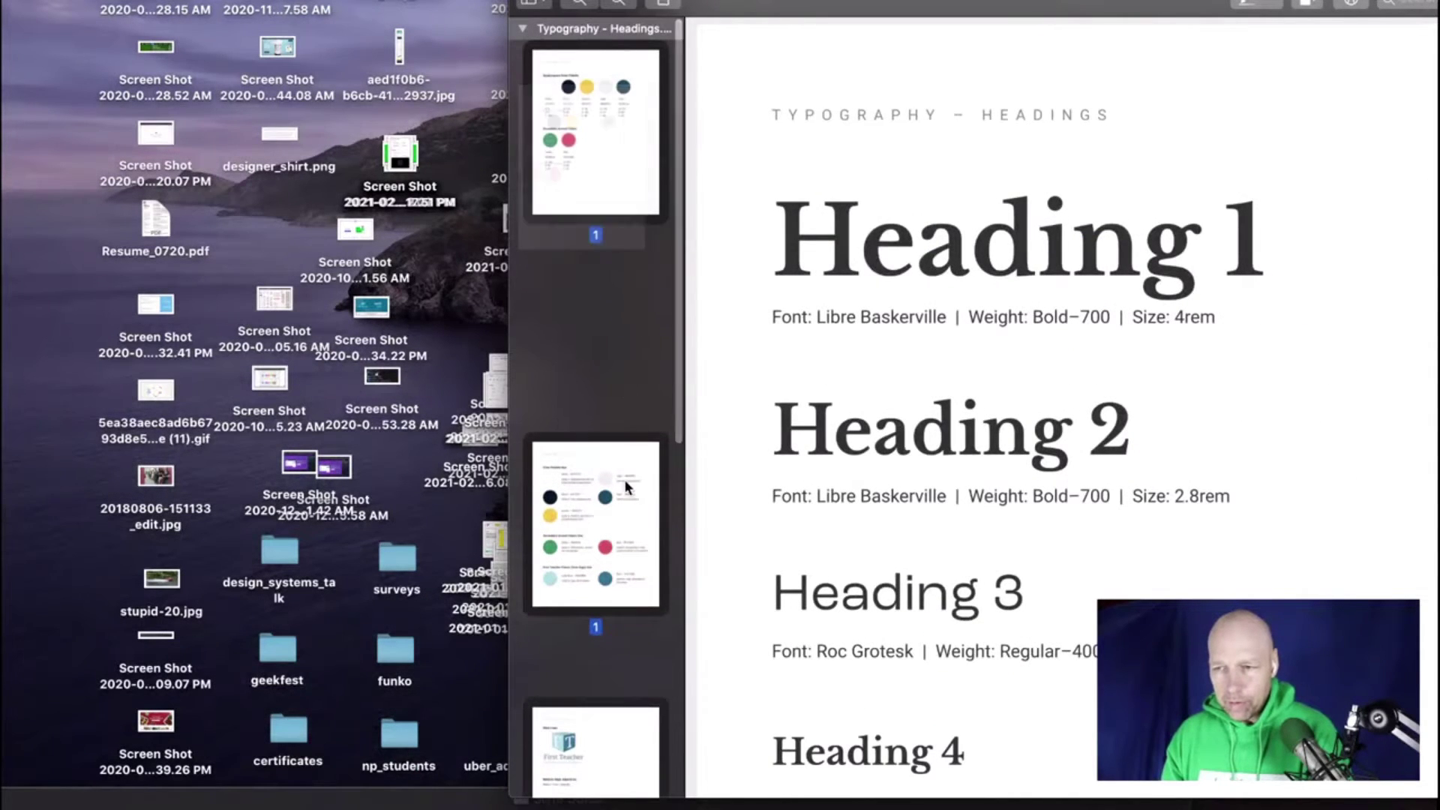
pyautogui.scroll(-5, 600, 450)
pyautogui.scroll(3, 595, 574)
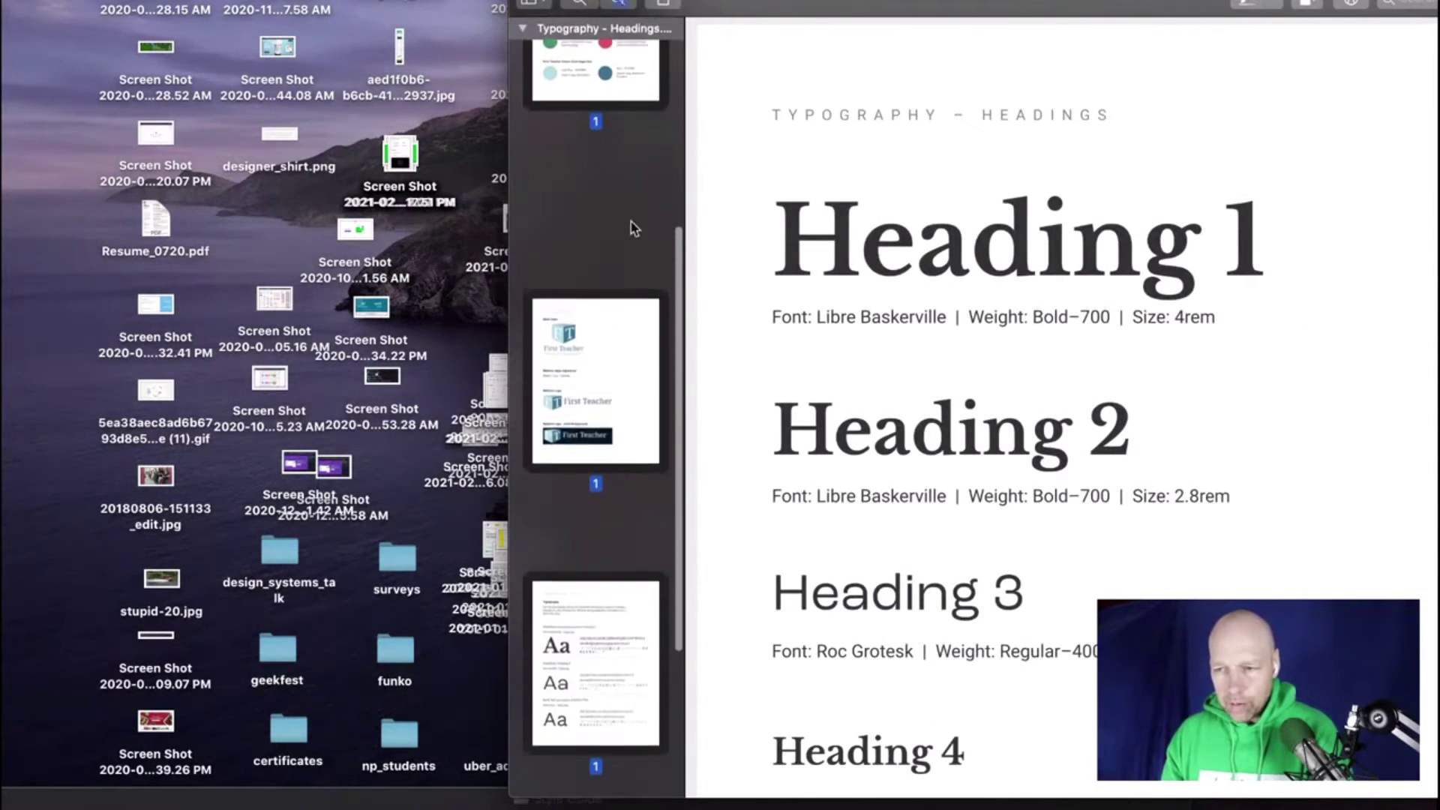
pyautogui.moveTo(621, 273); pyautogui.dragTo(612, 600)
pyautogui.scroll(-1, 610, 600)
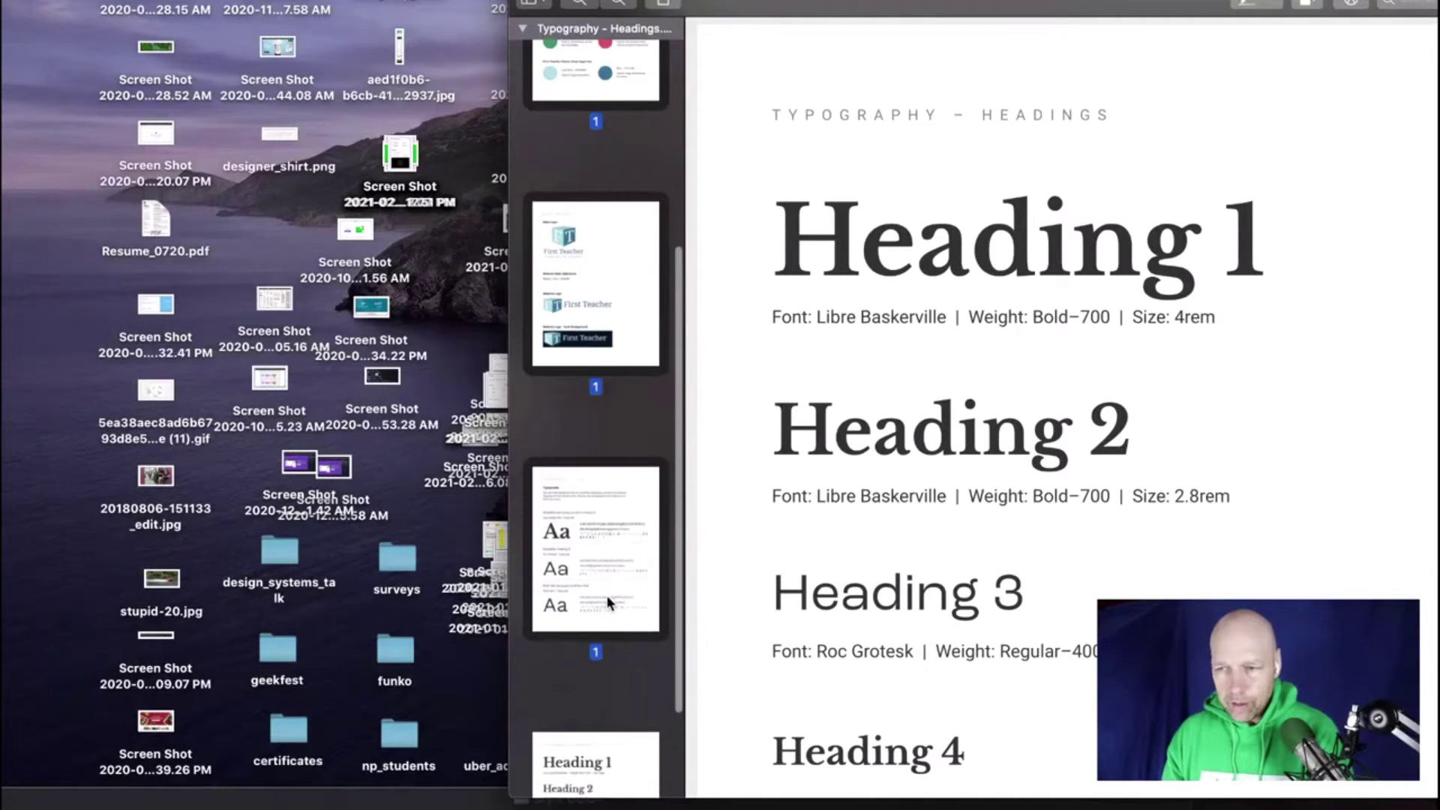
pyautogui.scroll(5, 666, 289)
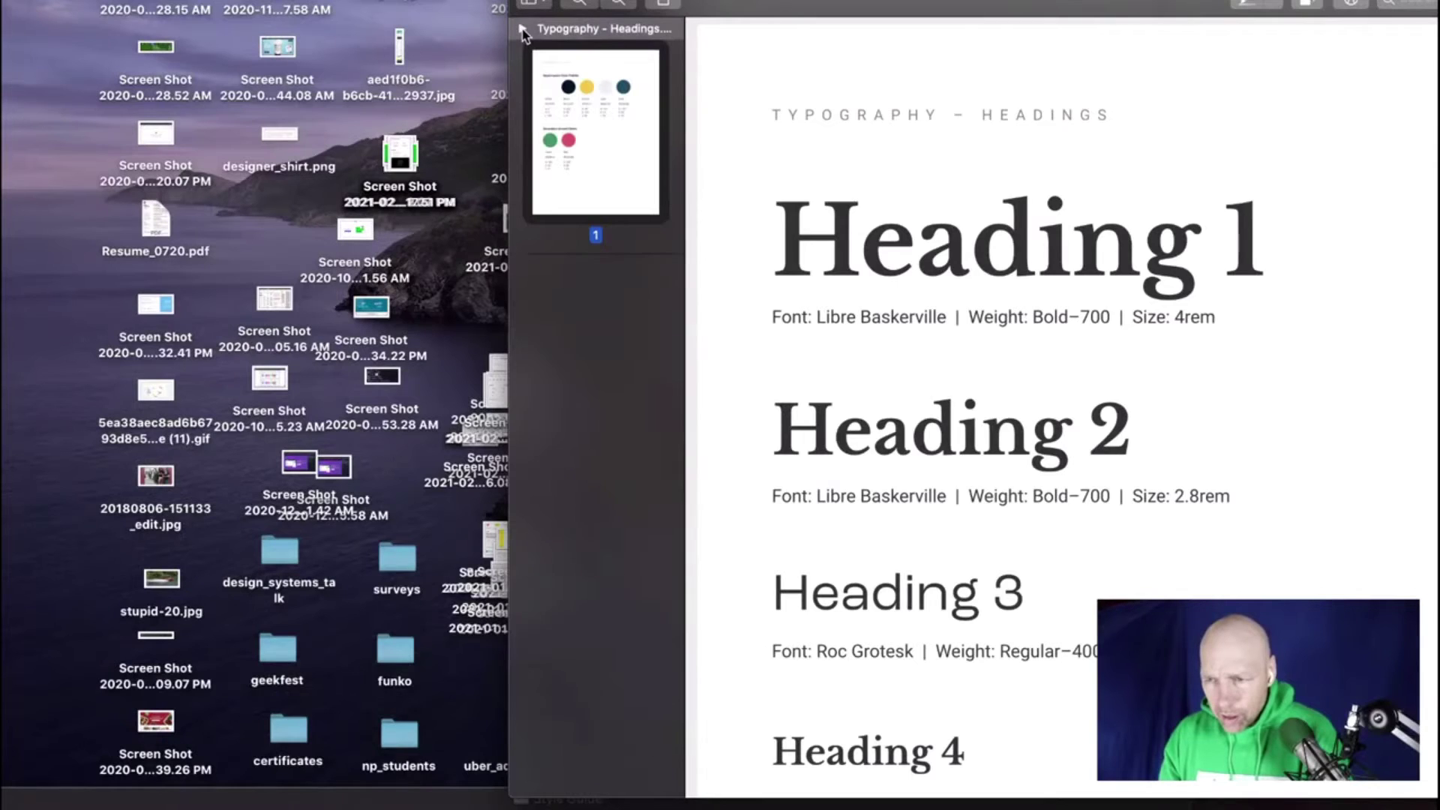
pyautogui.scroll(2, 579, 175)
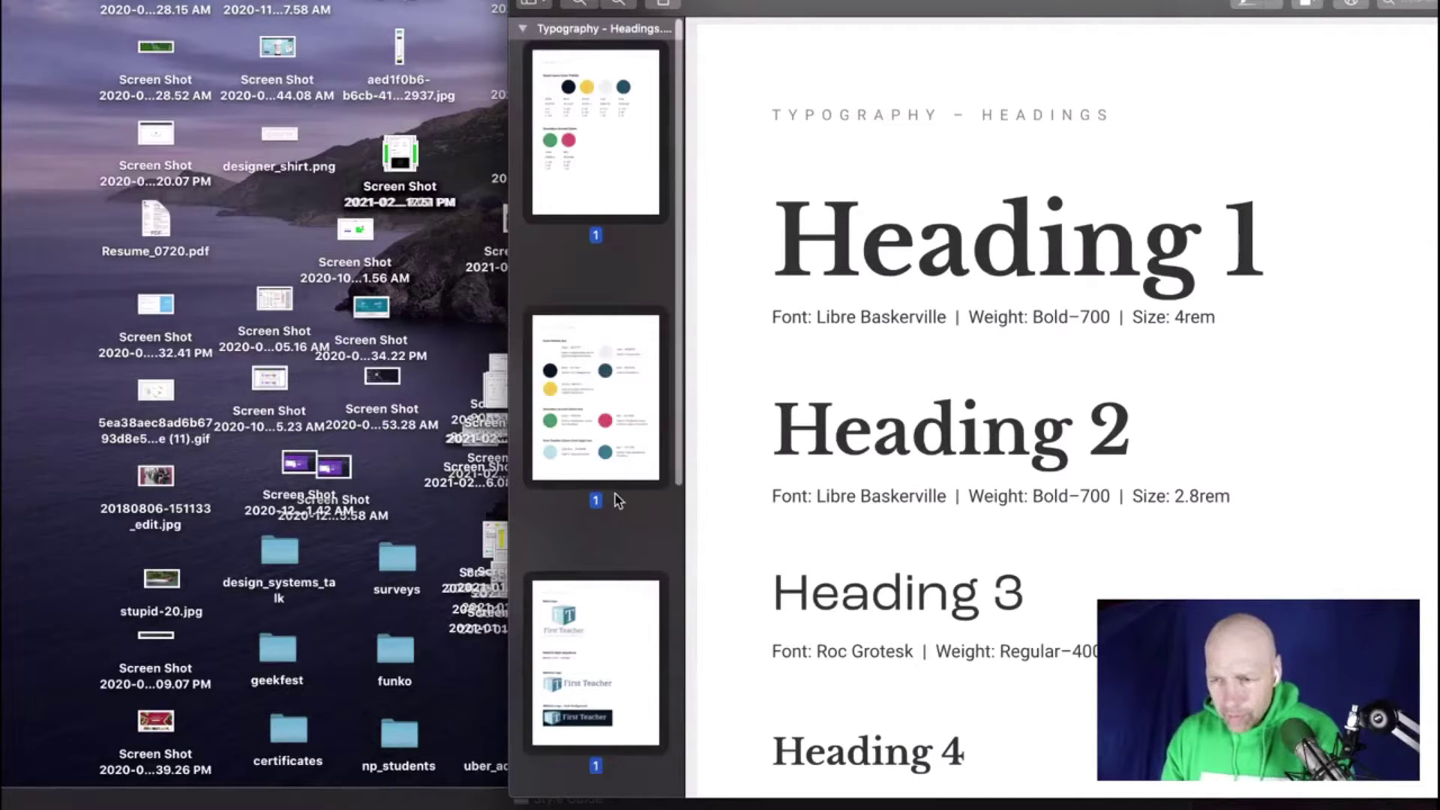
# Step: Return the sidebar to Thumbnails and move the headings page to the end
pyautogui.hotkey('ctrl', 'alt', 'c')
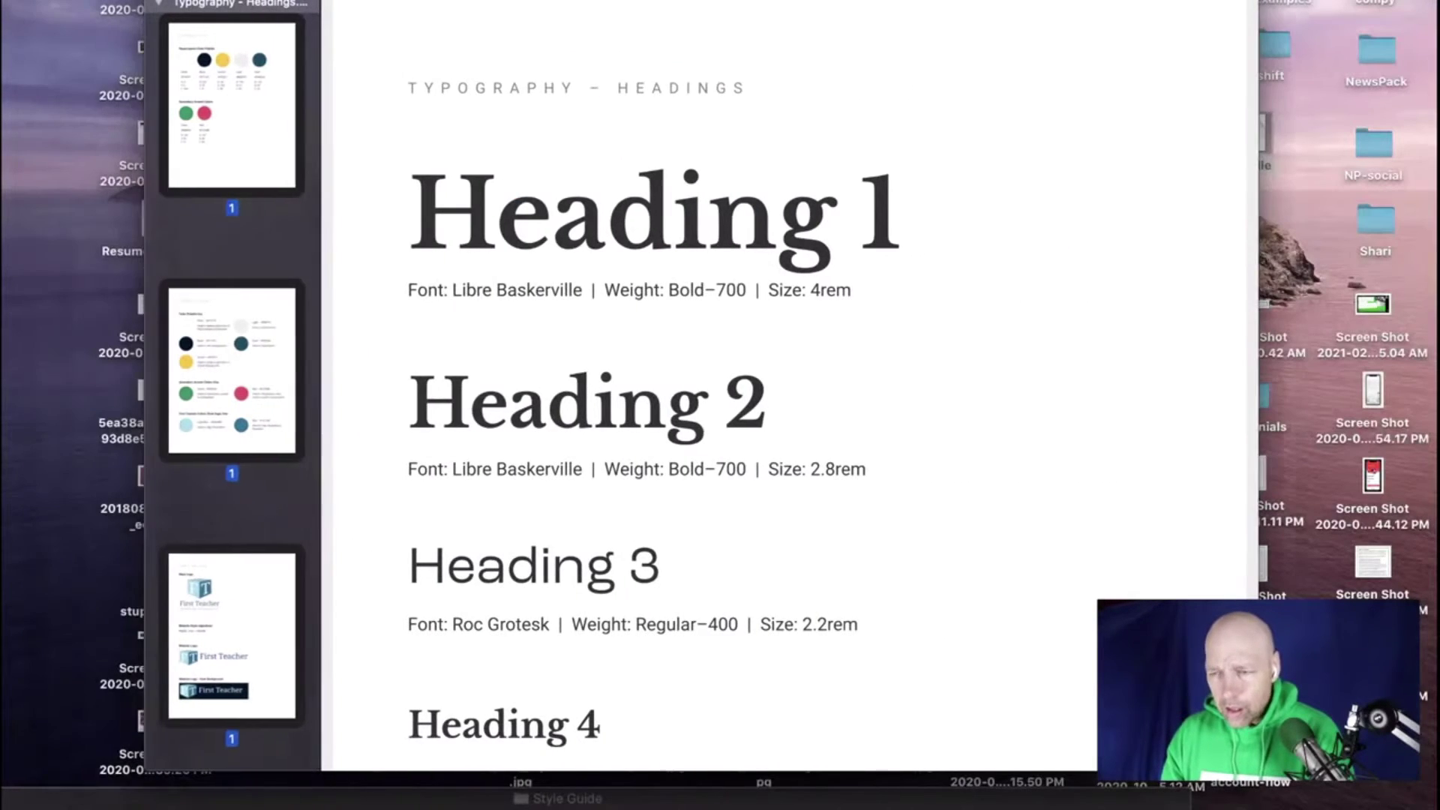
pyautogui.click(183, 2)
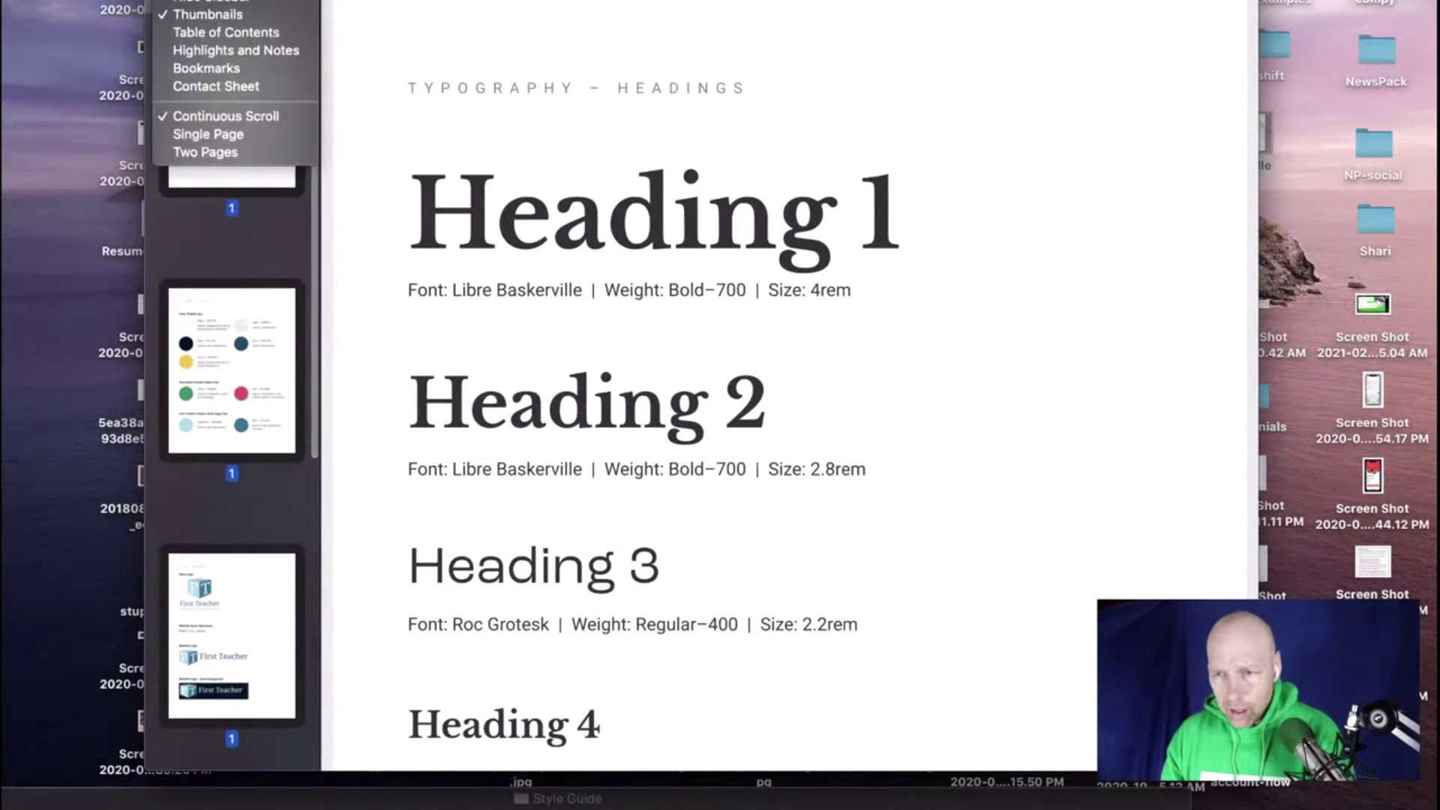
pyautogui.click(206, 32)
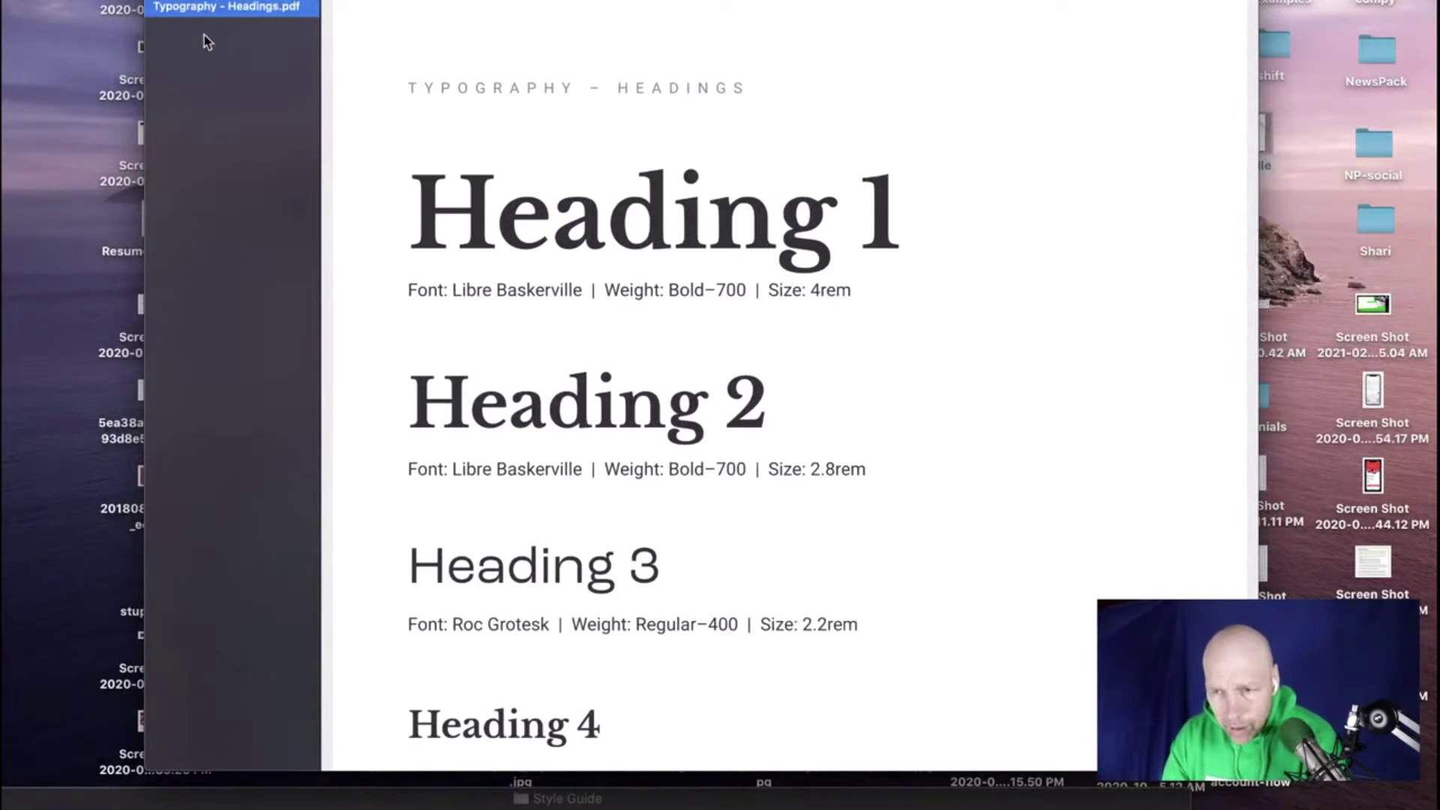
pyautogui.click(186, 3)
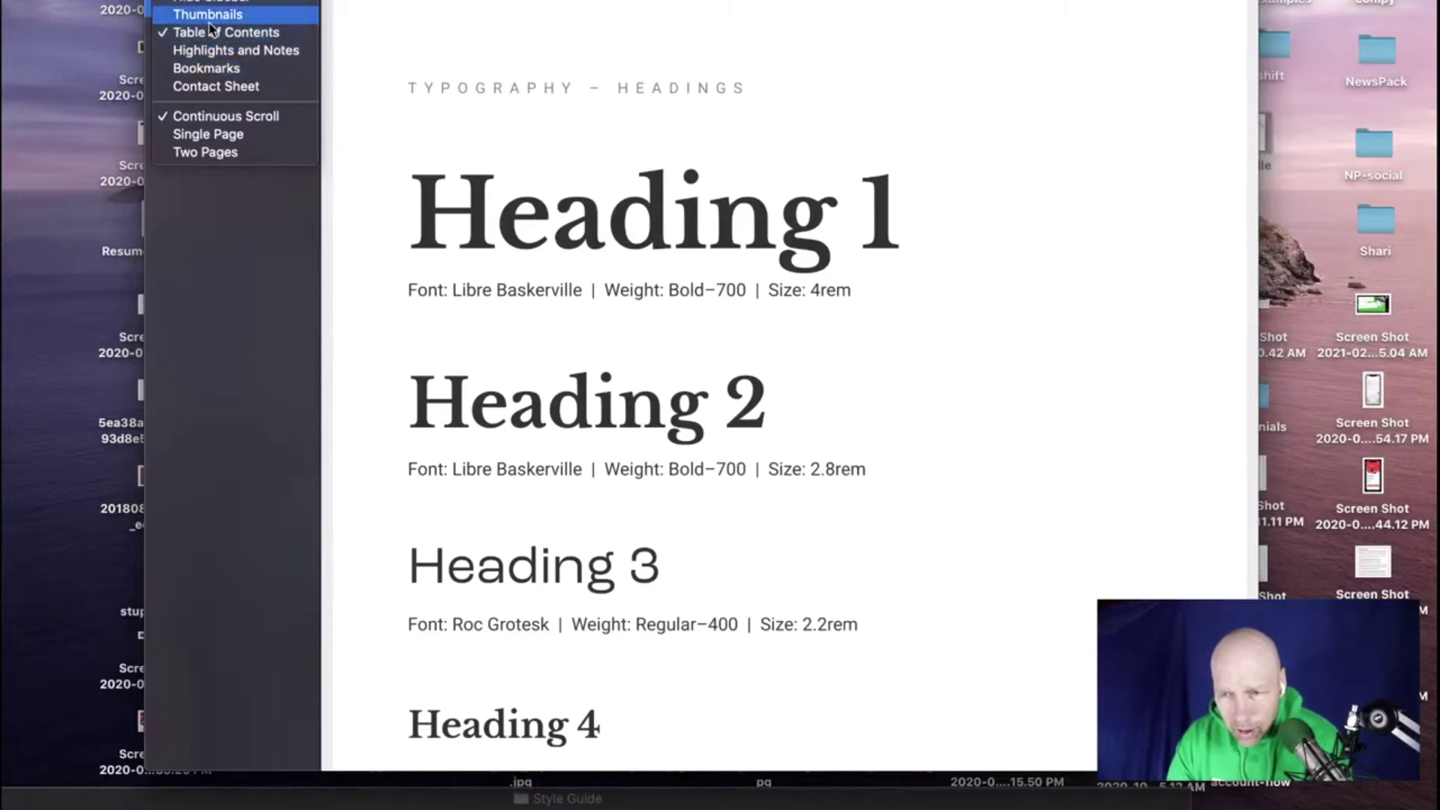
pyautogui.click(210, 22)
pyautogui.moveTo(227, 39); pyautogui.dragTo(255, 90)
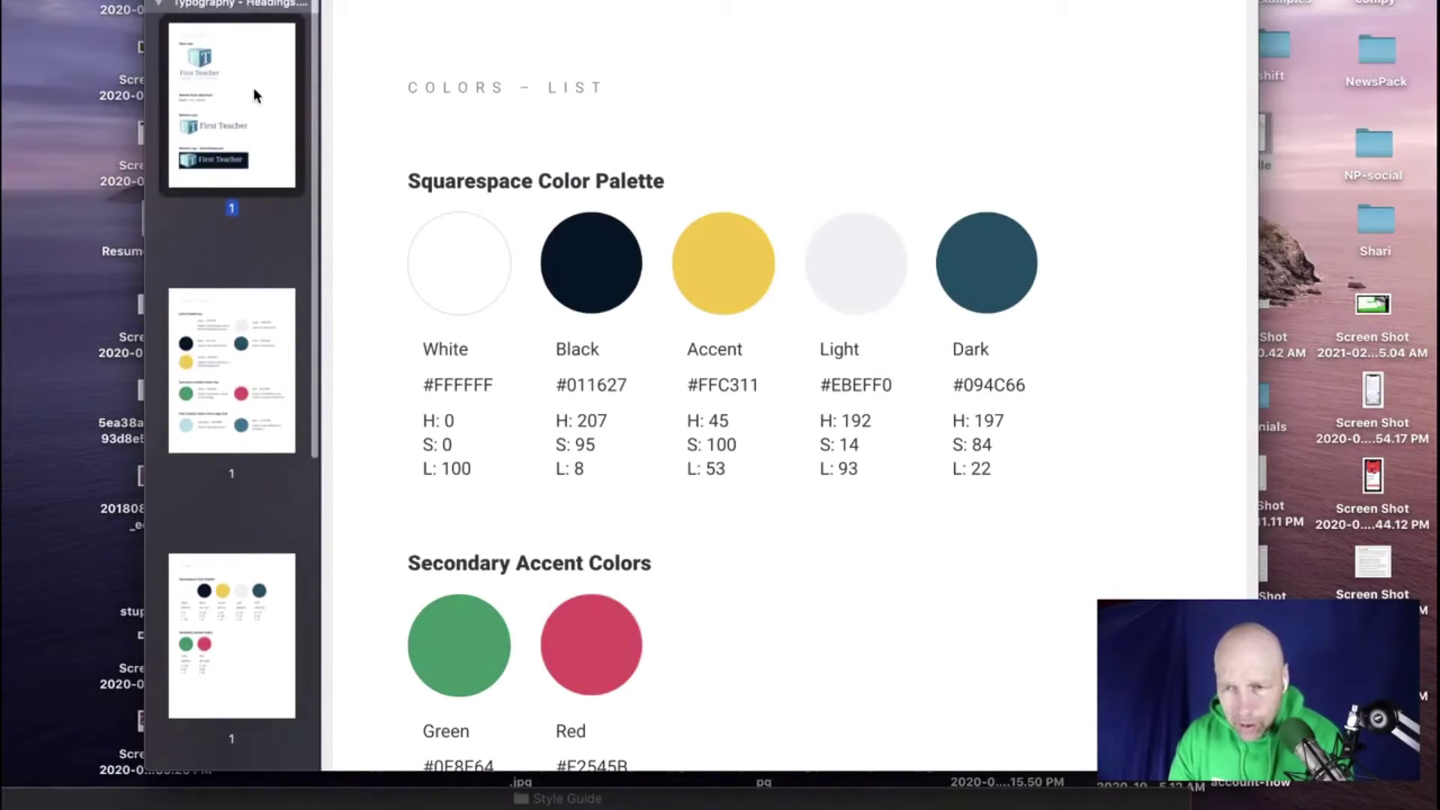
# Step: Check the Colors - Usage page and the First Teacher opening page
pyautogui.click(235, 387)
pyautogui.click(241, 241)
pyautogui.scroll(-10, 237, 250)
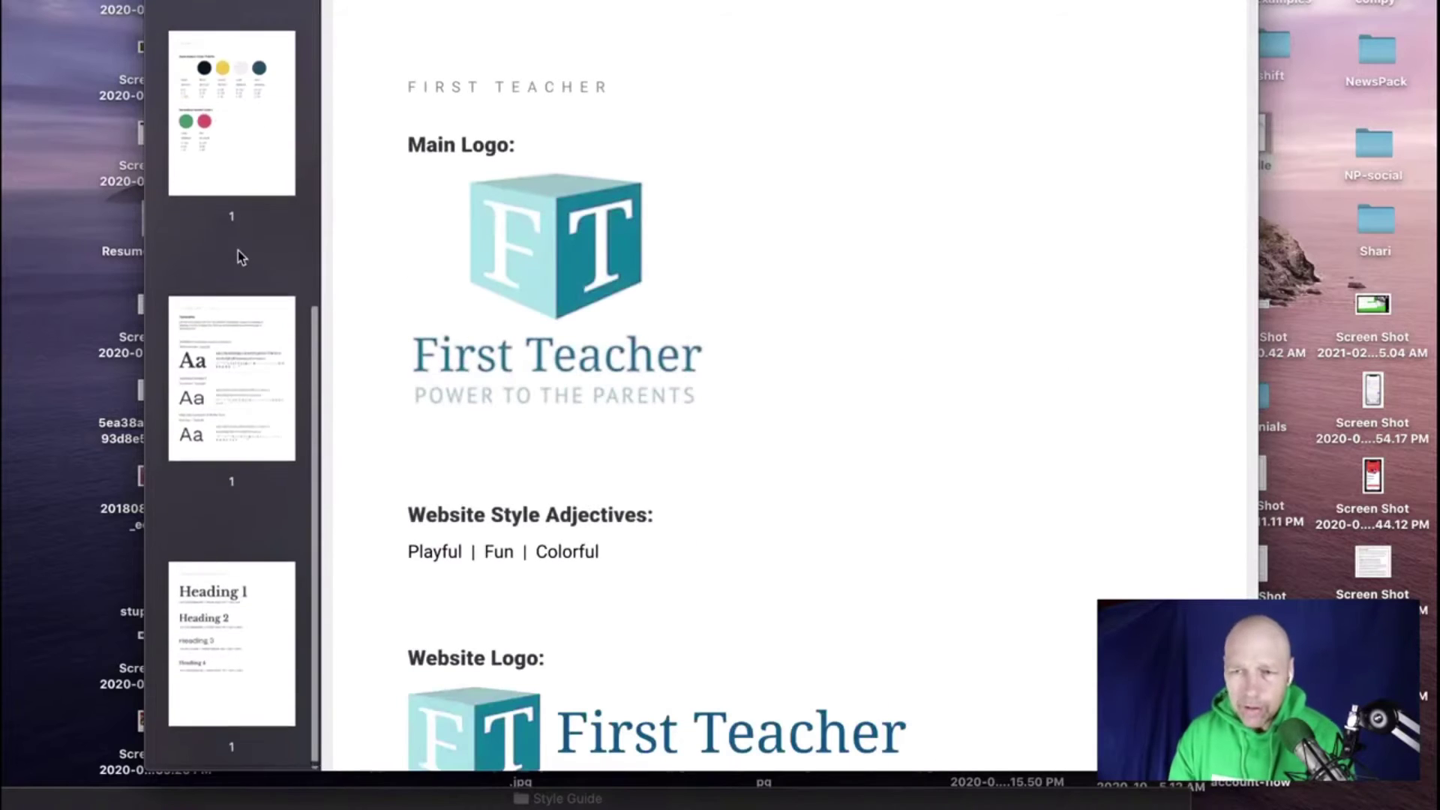
pyautogui.scroll(10, 237, 251)
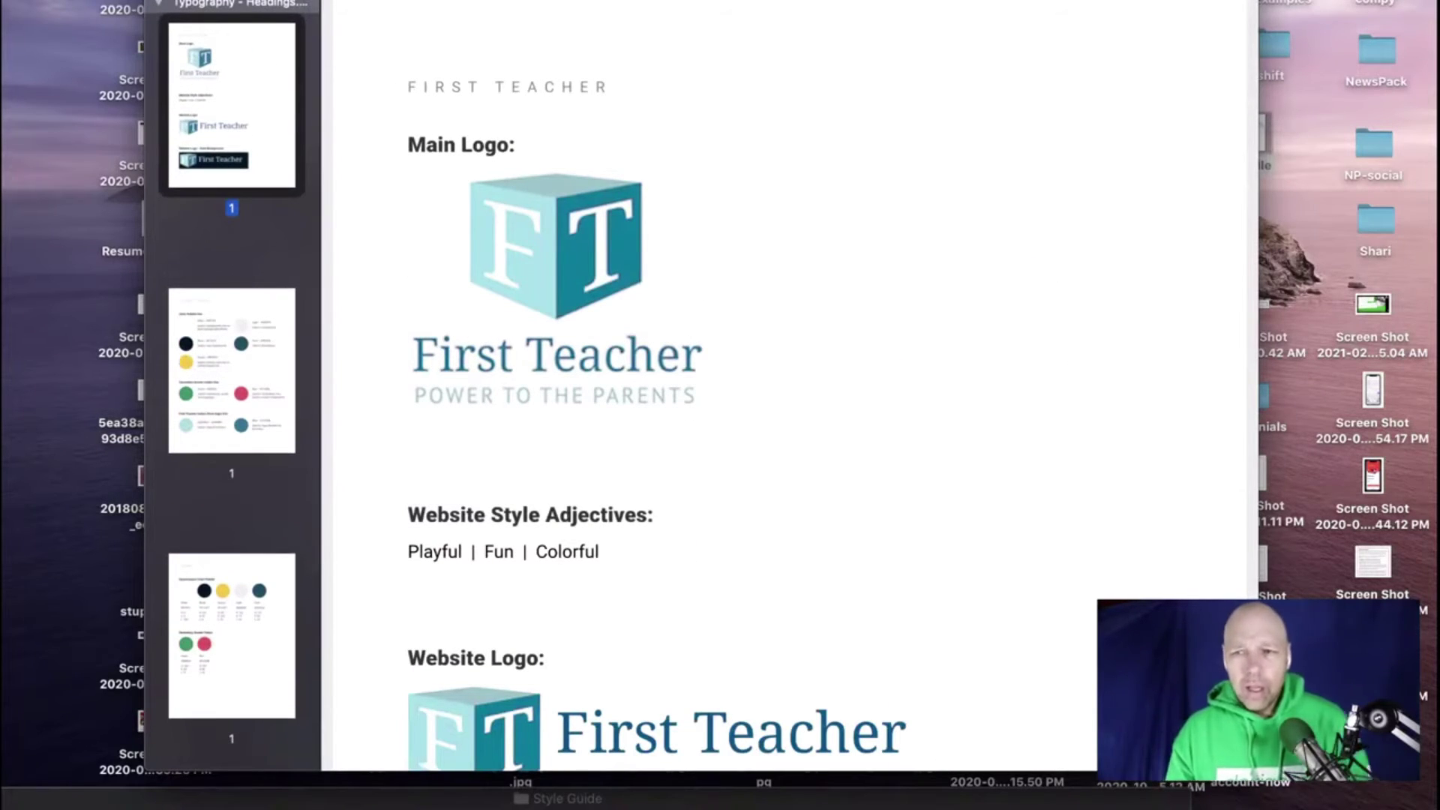
pyautogui.click(146, 0)
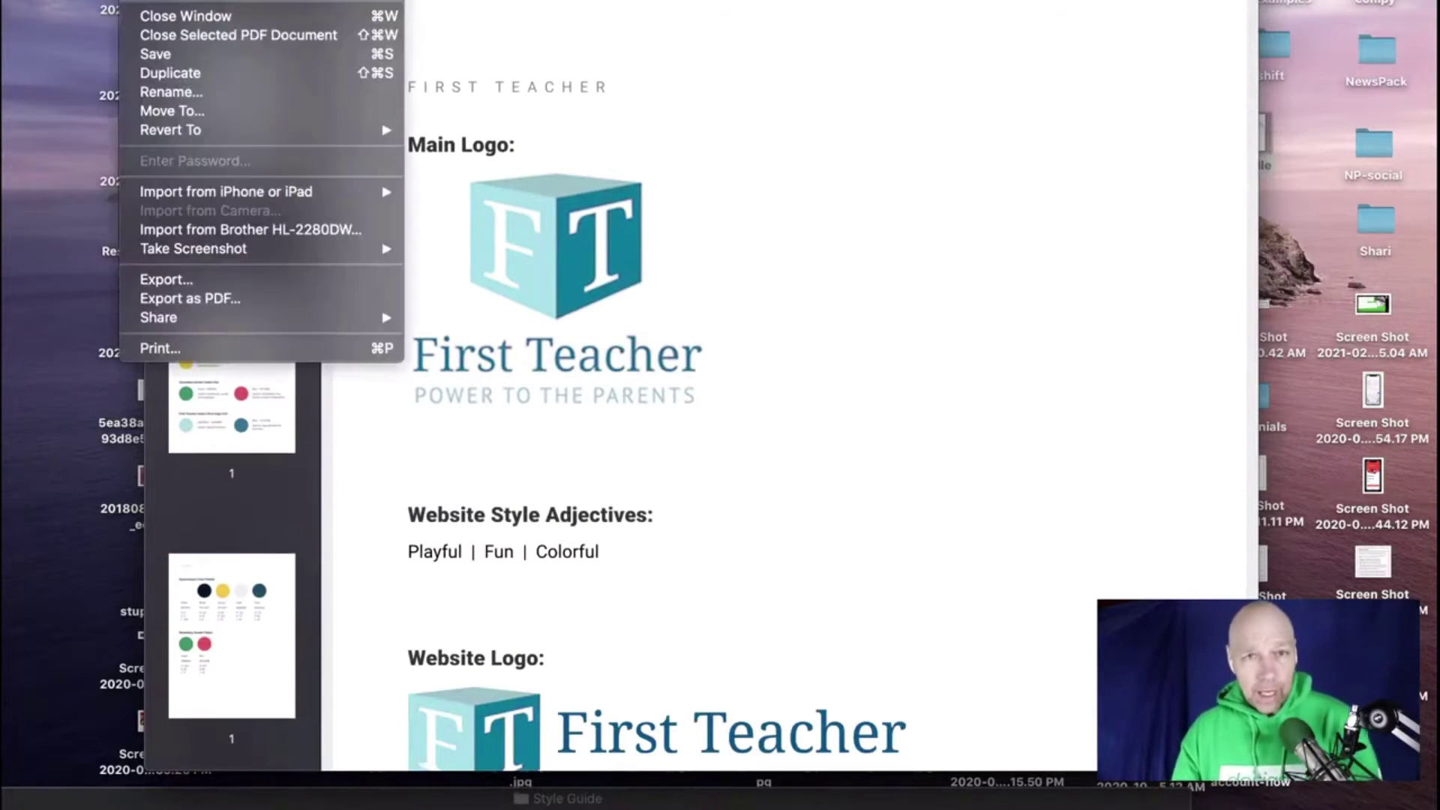
pyautogui.click(231, 299)
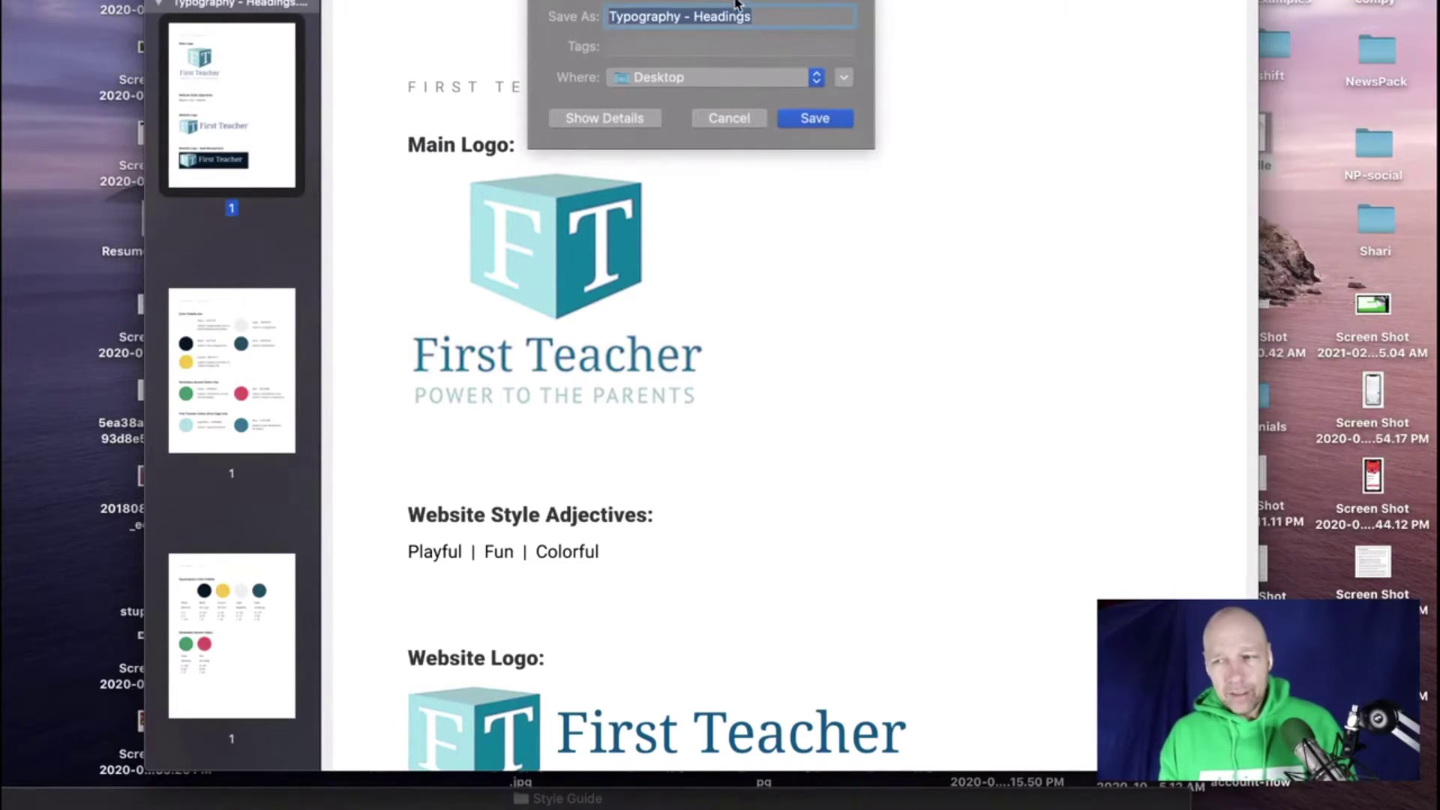
pyautogui.click(744, 117)
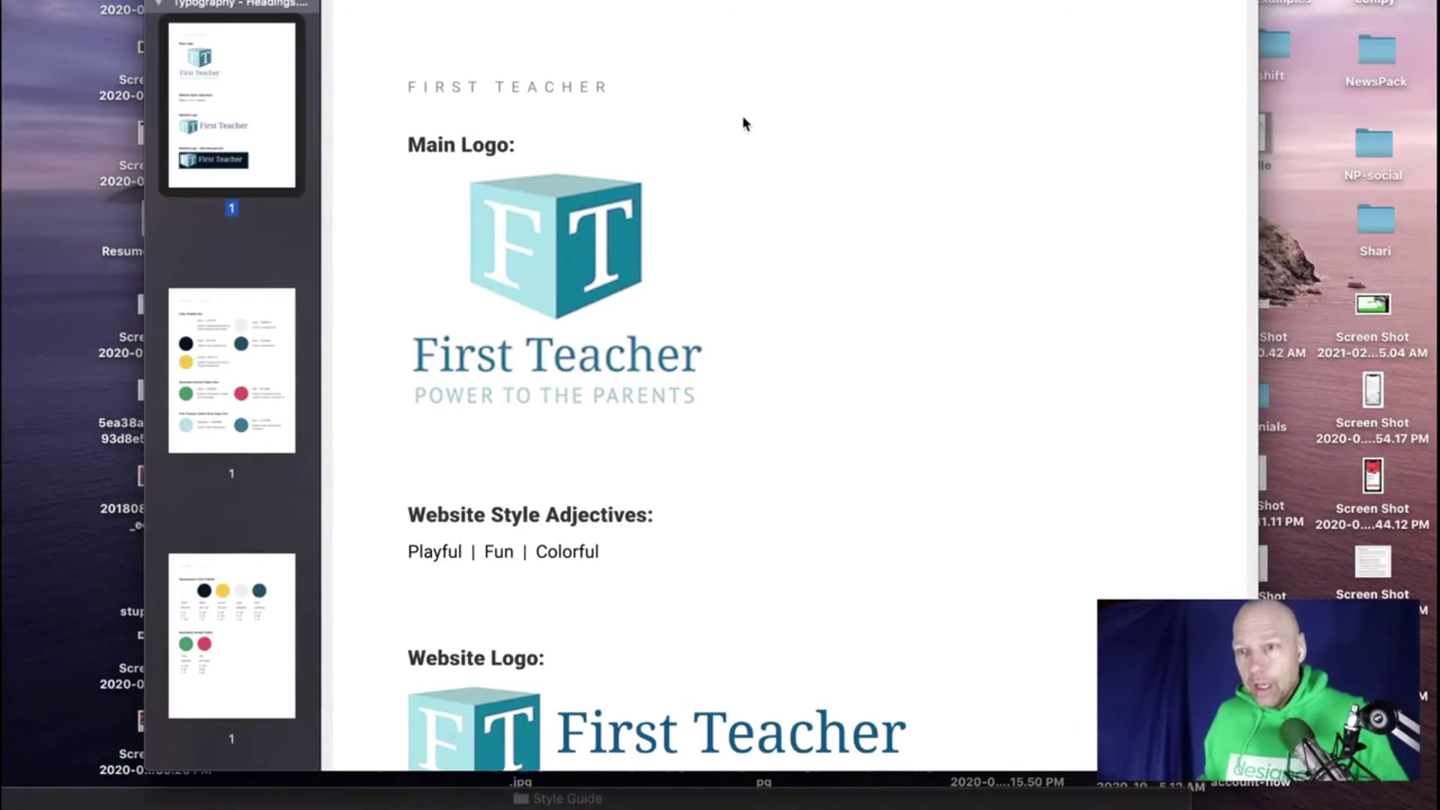
pyautogui.click(745, 124)
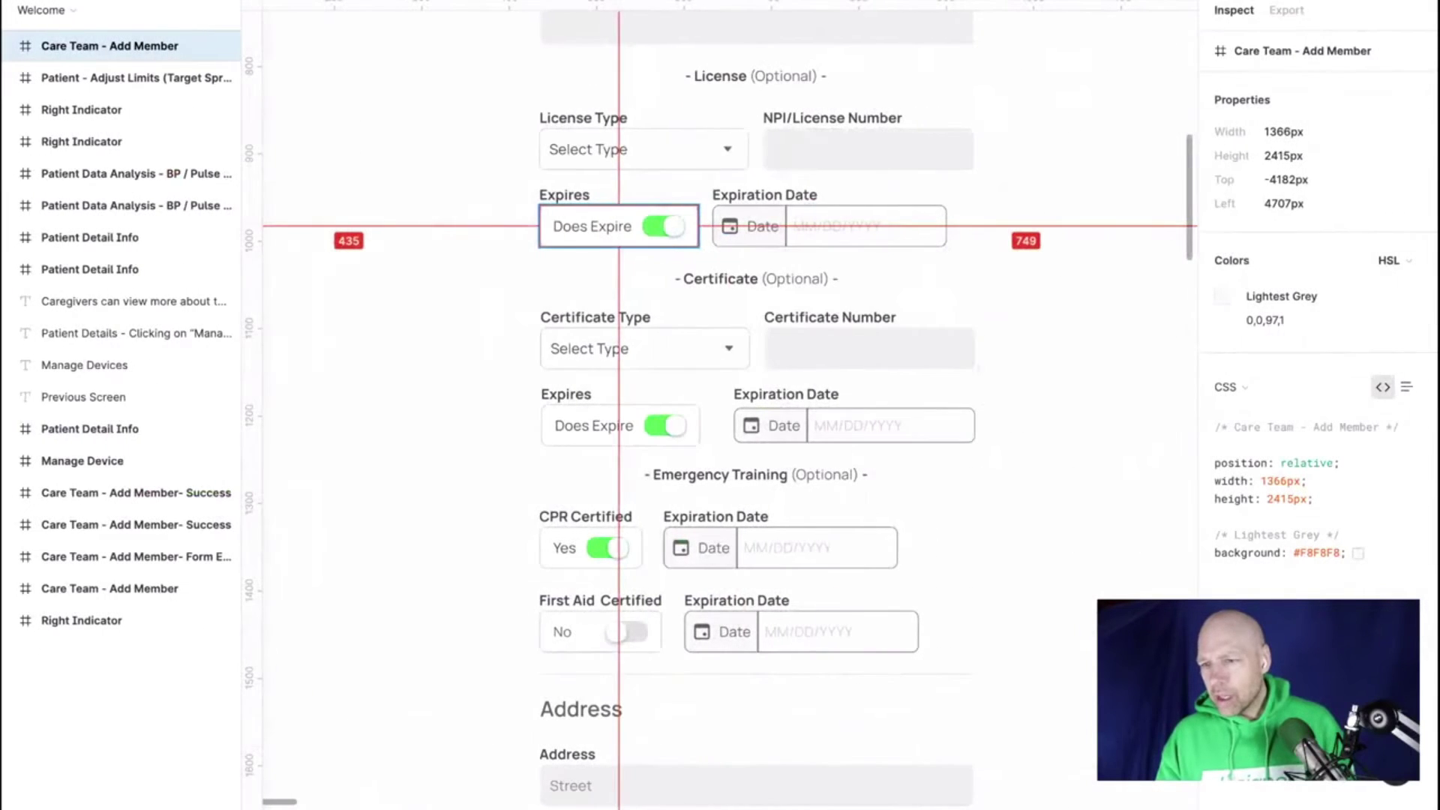
# Step: Select Frame 365, scroll the form, and select the 496 × 48 Title/Role field
pyautogui.click(514, 93)
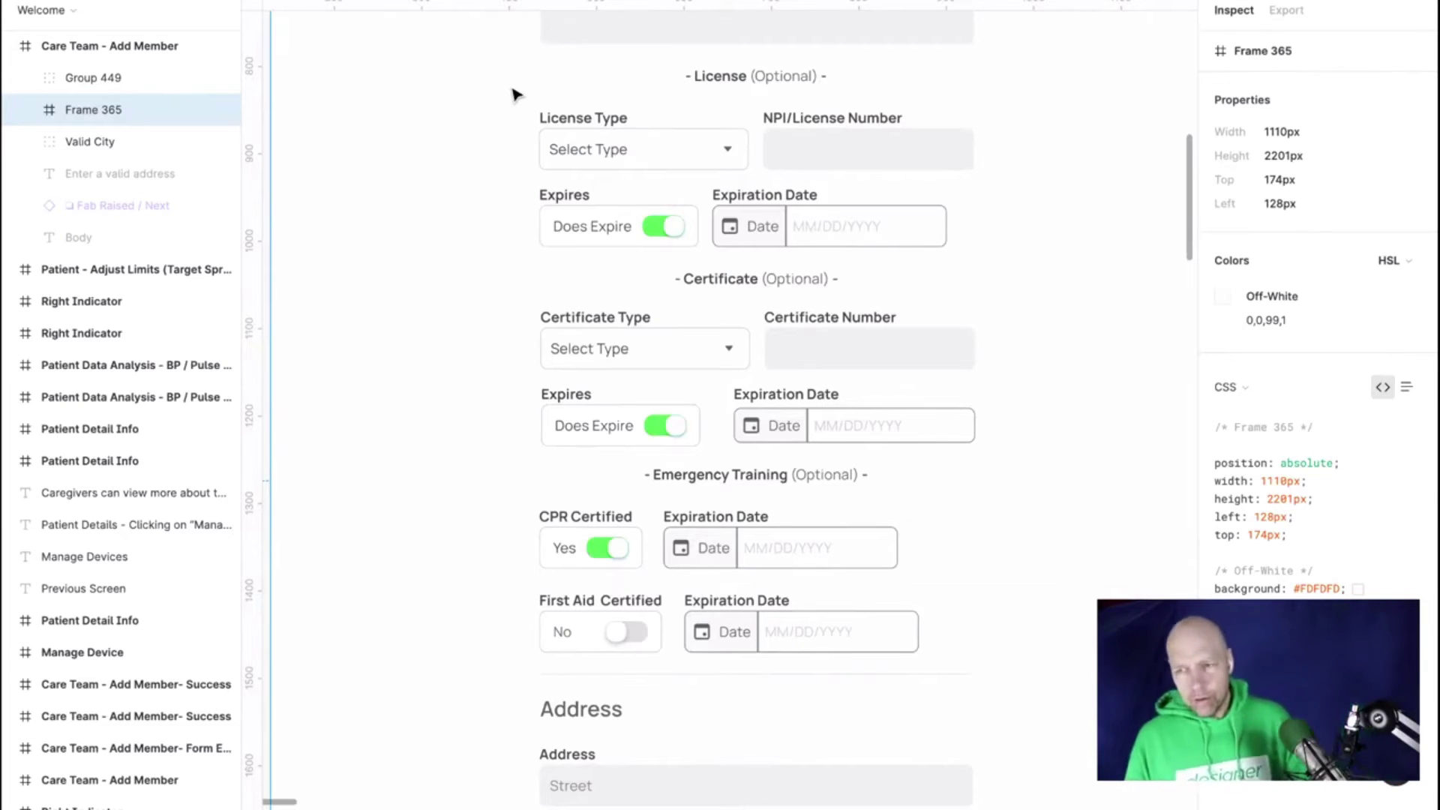
pyautogui.scroll(5, 635, 115)
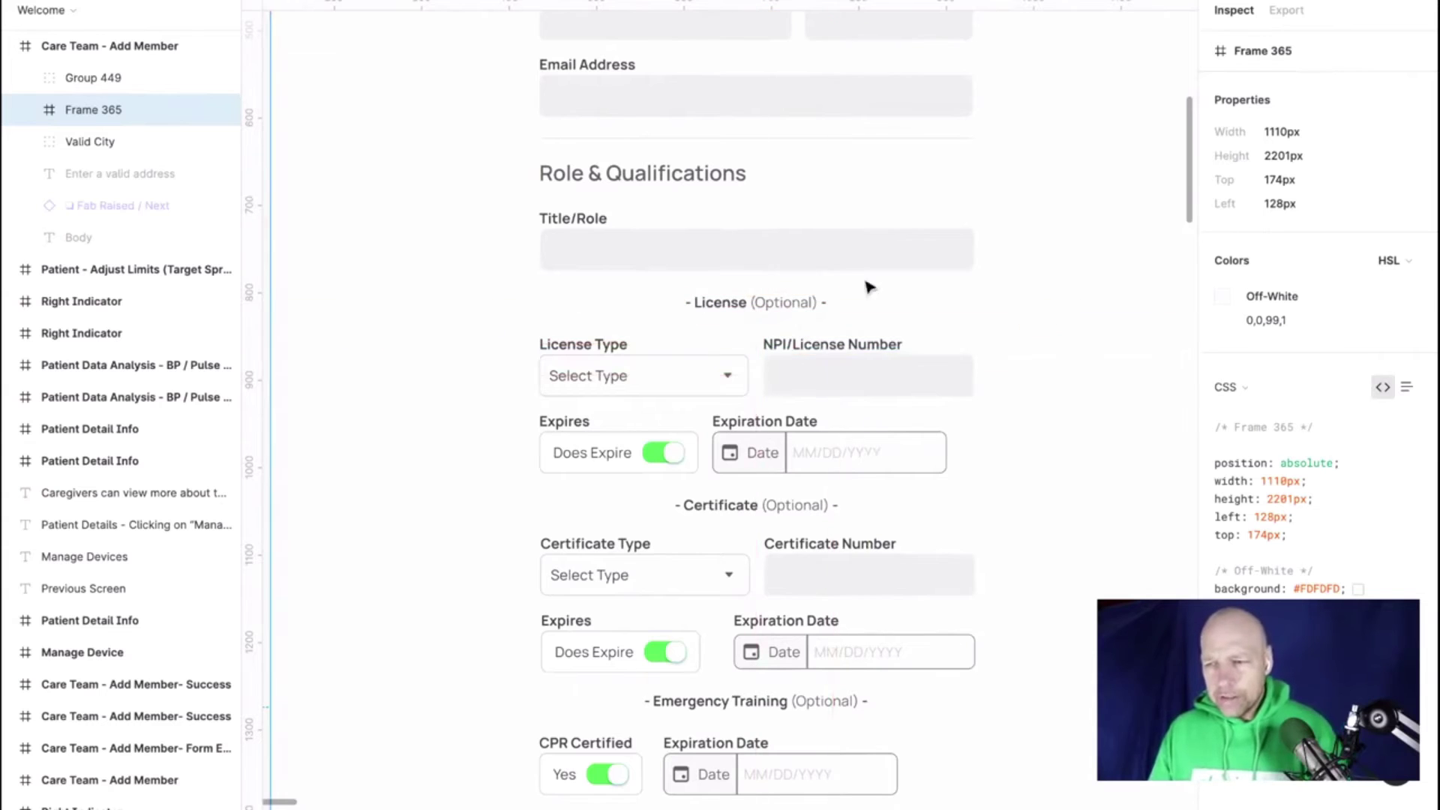
pyautogui.scroll(-5, 952, 397)
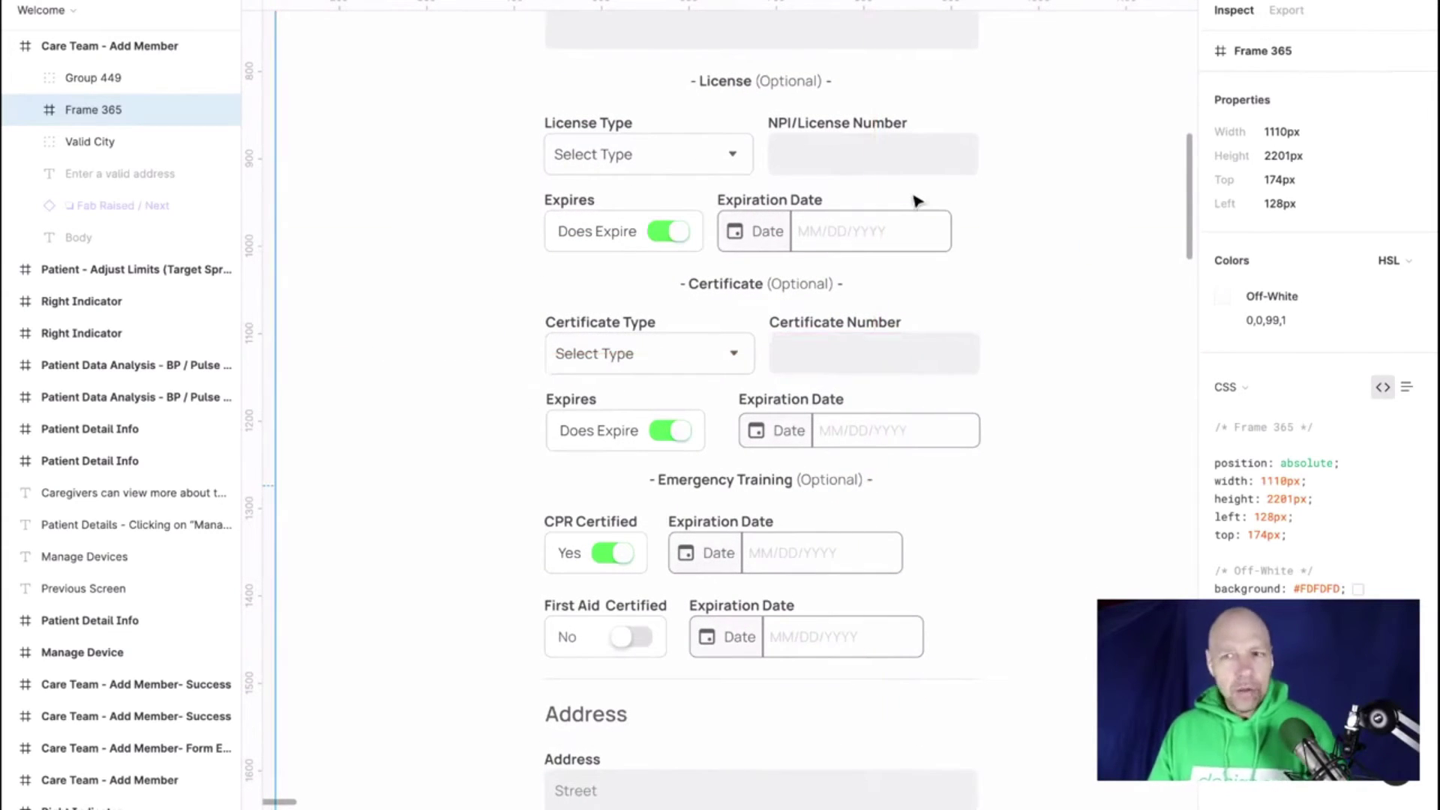
pyautogui.scroll(14, 930, 218)
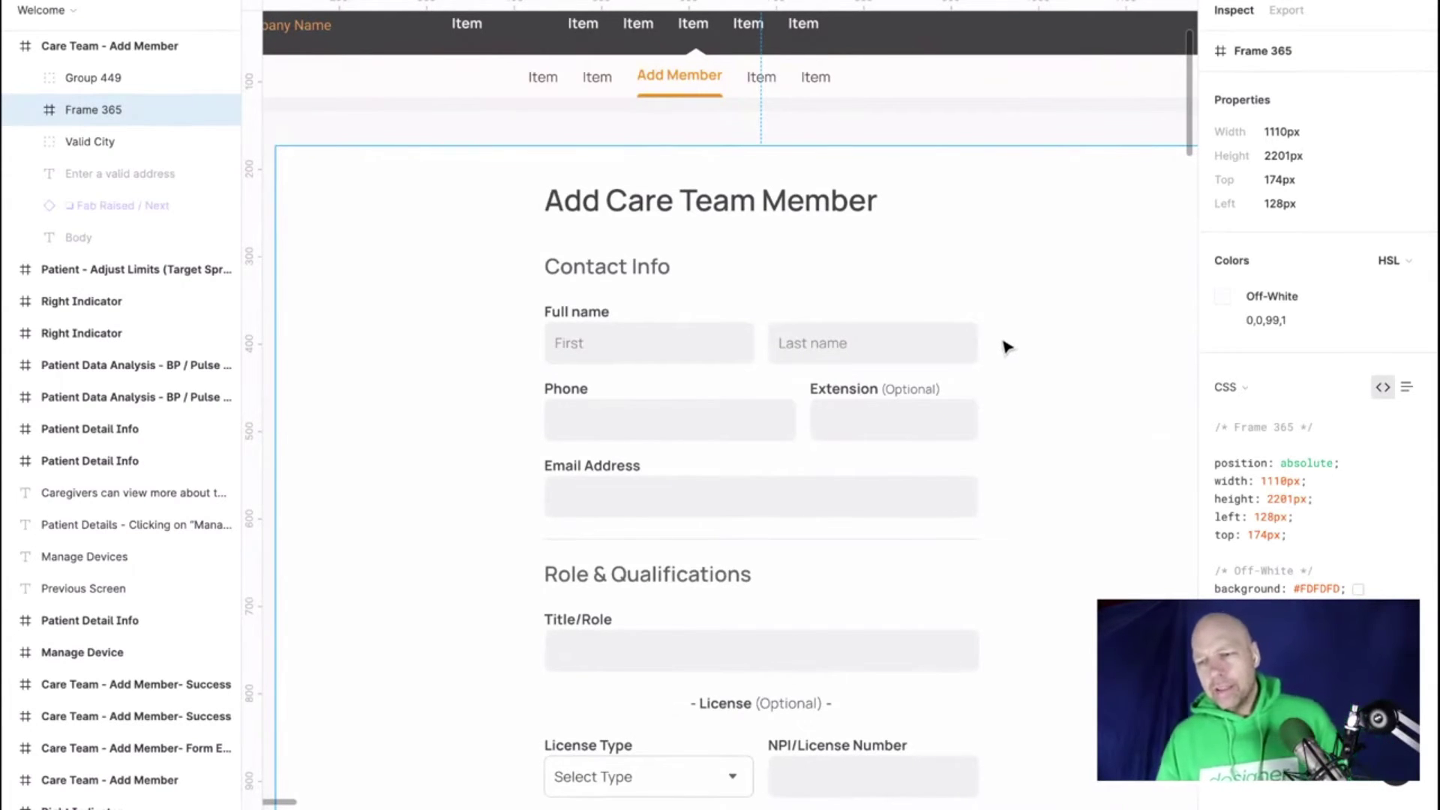
pyautogui.scroll(-6, 1006, 344)
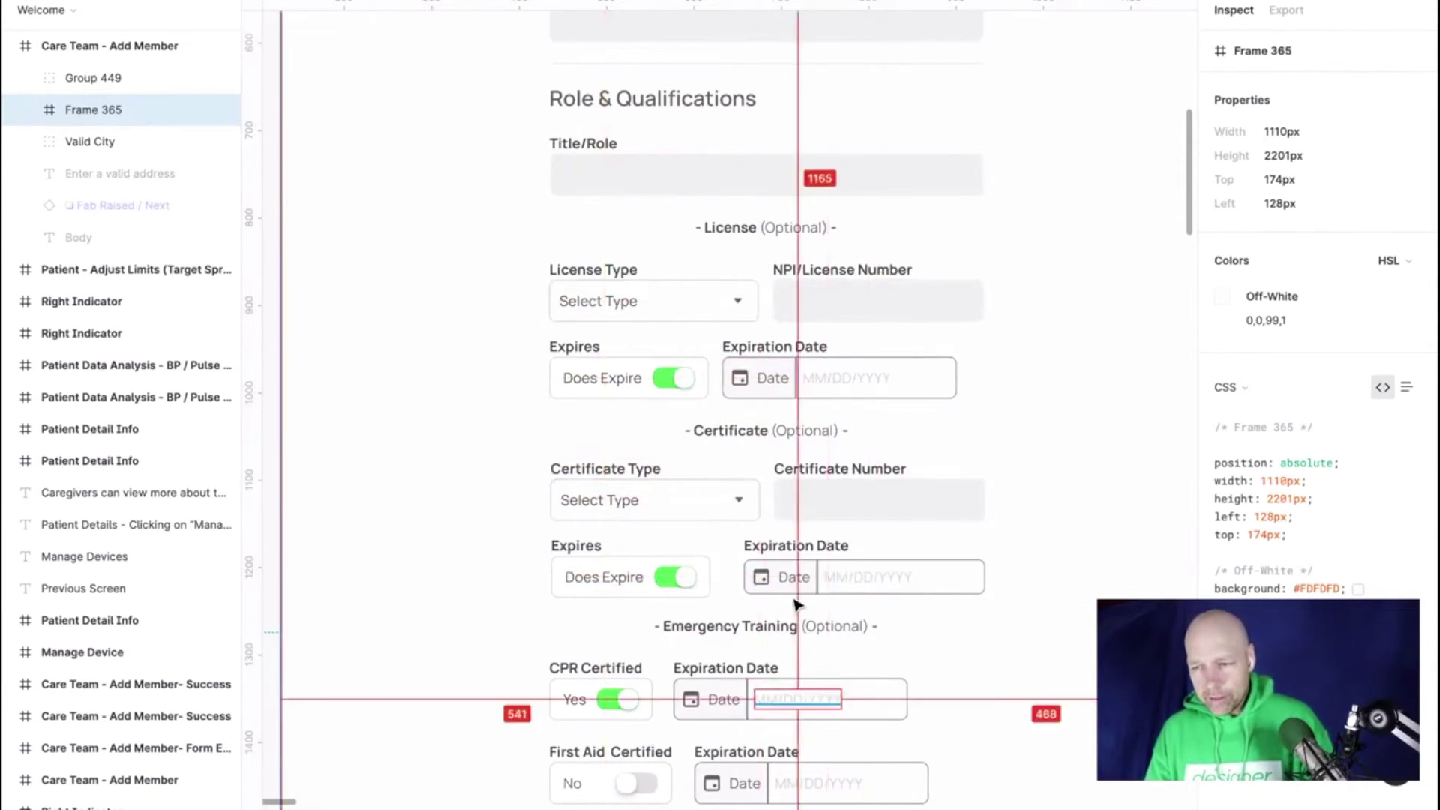
pyautogui.scroll(-2, 797, 603)
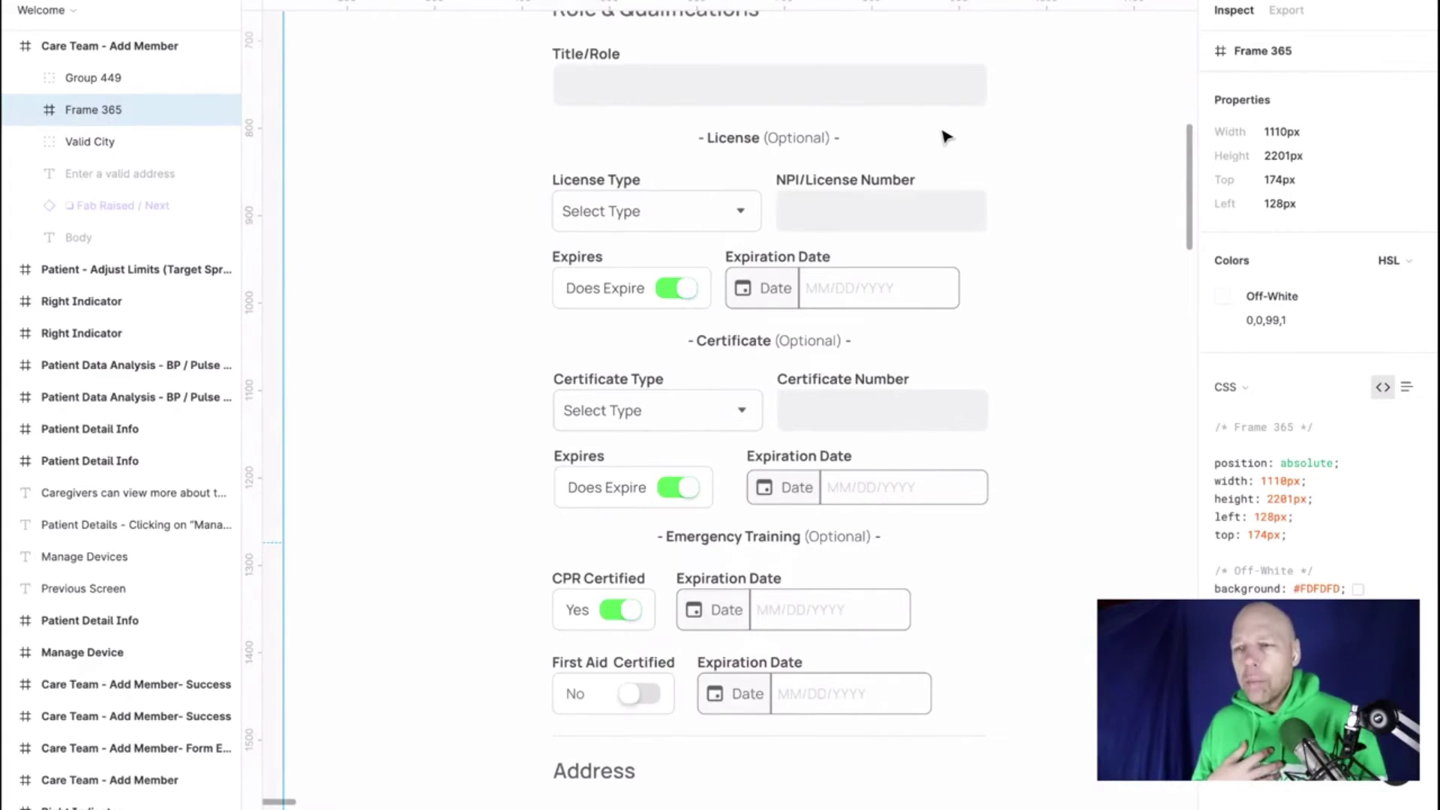
pyautogui.scroll(3, 1002, 196)
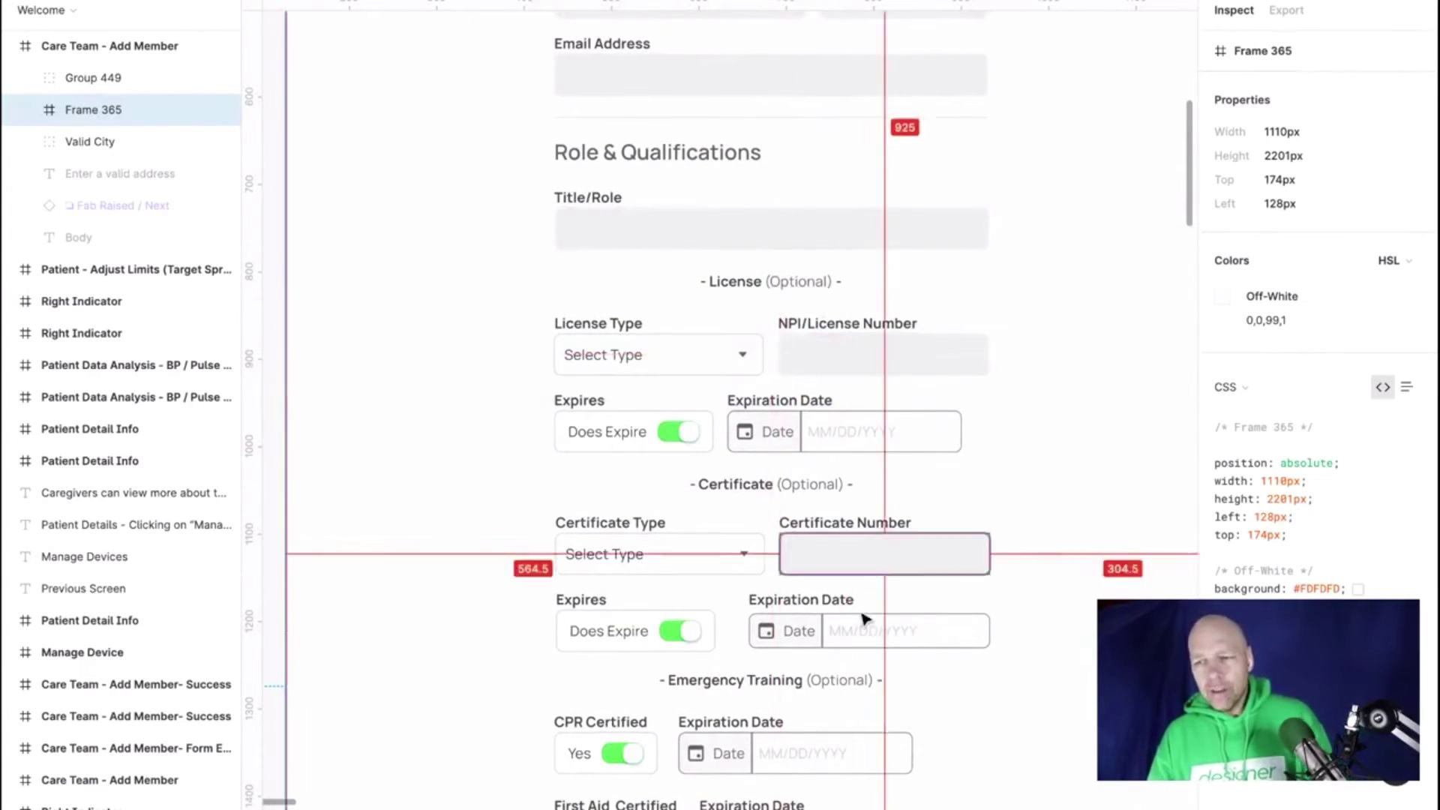
pyautogui.scroll(-4, 858, 691)
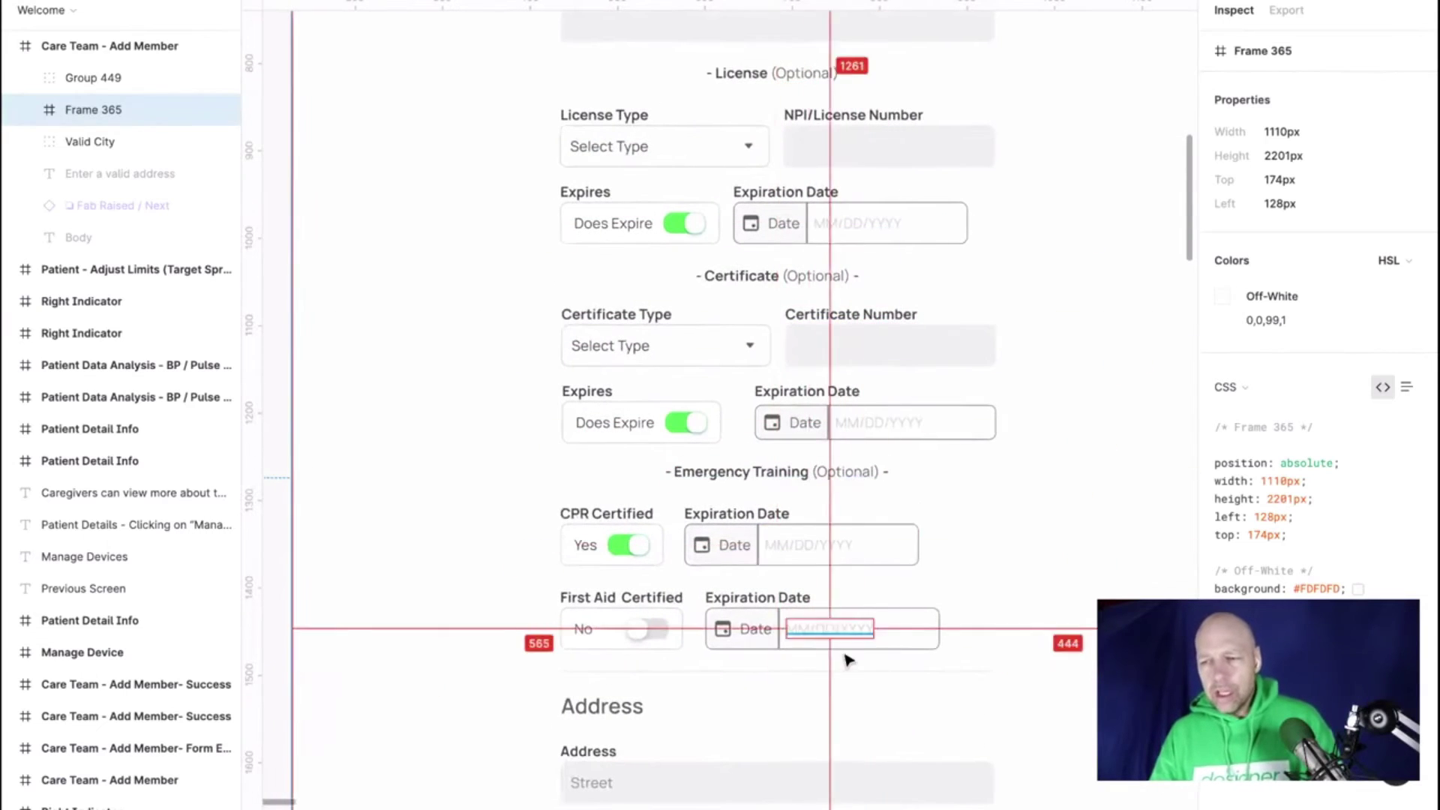
pyautogui.scroll(5, 848, 350)
pyautogui.click(647, 326)
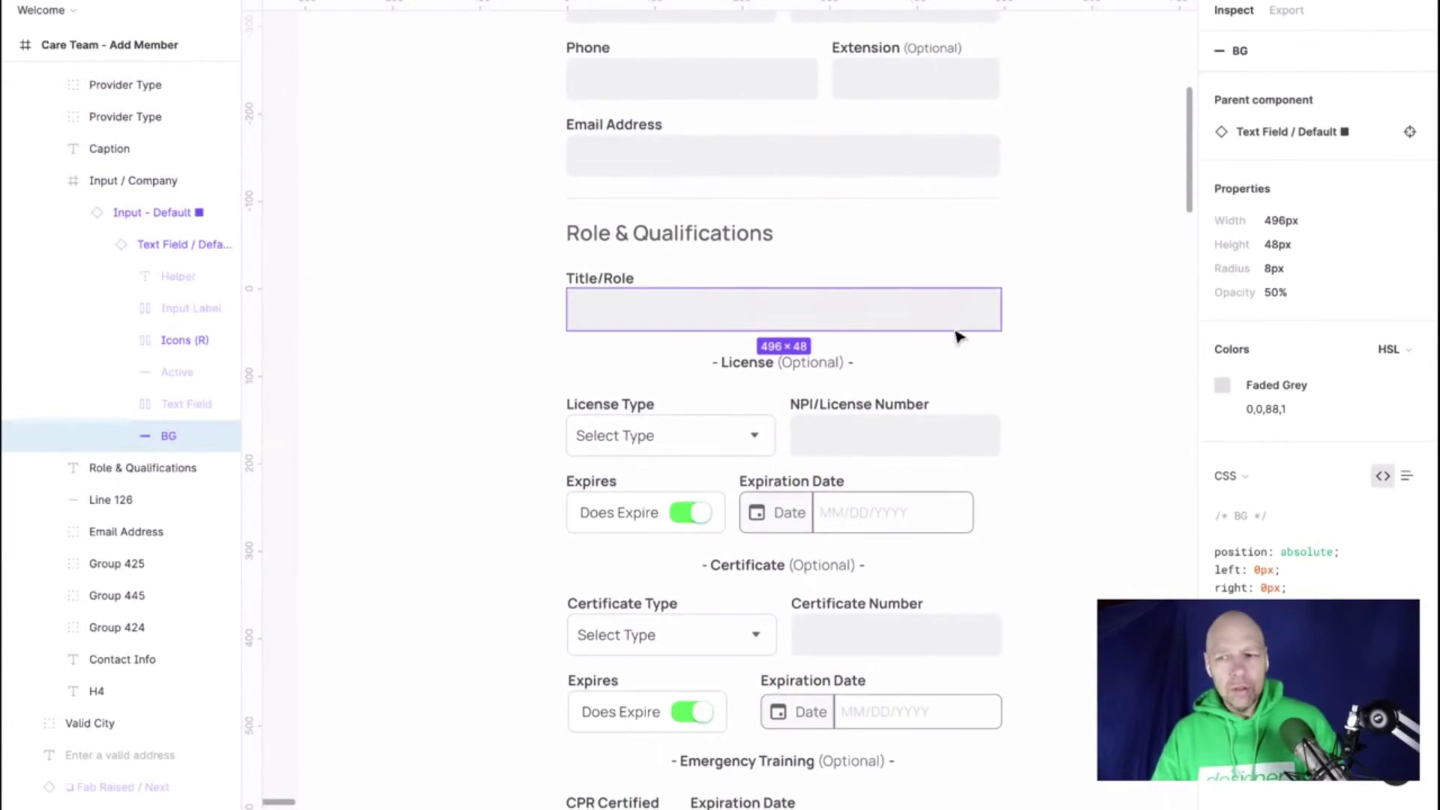
# Step: Scroll the canvas down and left to reach the fields below Title/Role
pyautogui.scroll(-1, 953, 333)
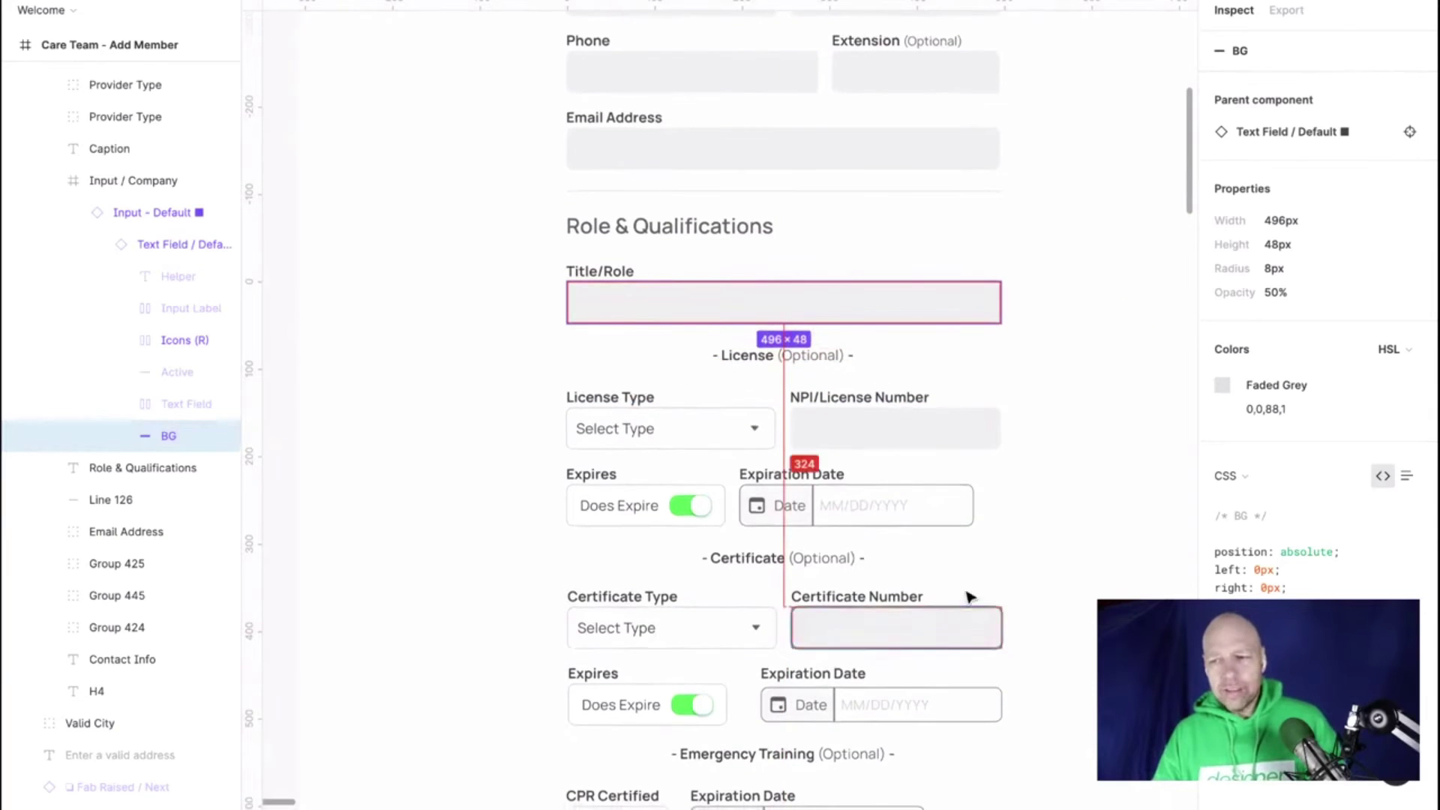
pyautogui.hscroll(-1, 907, 306)
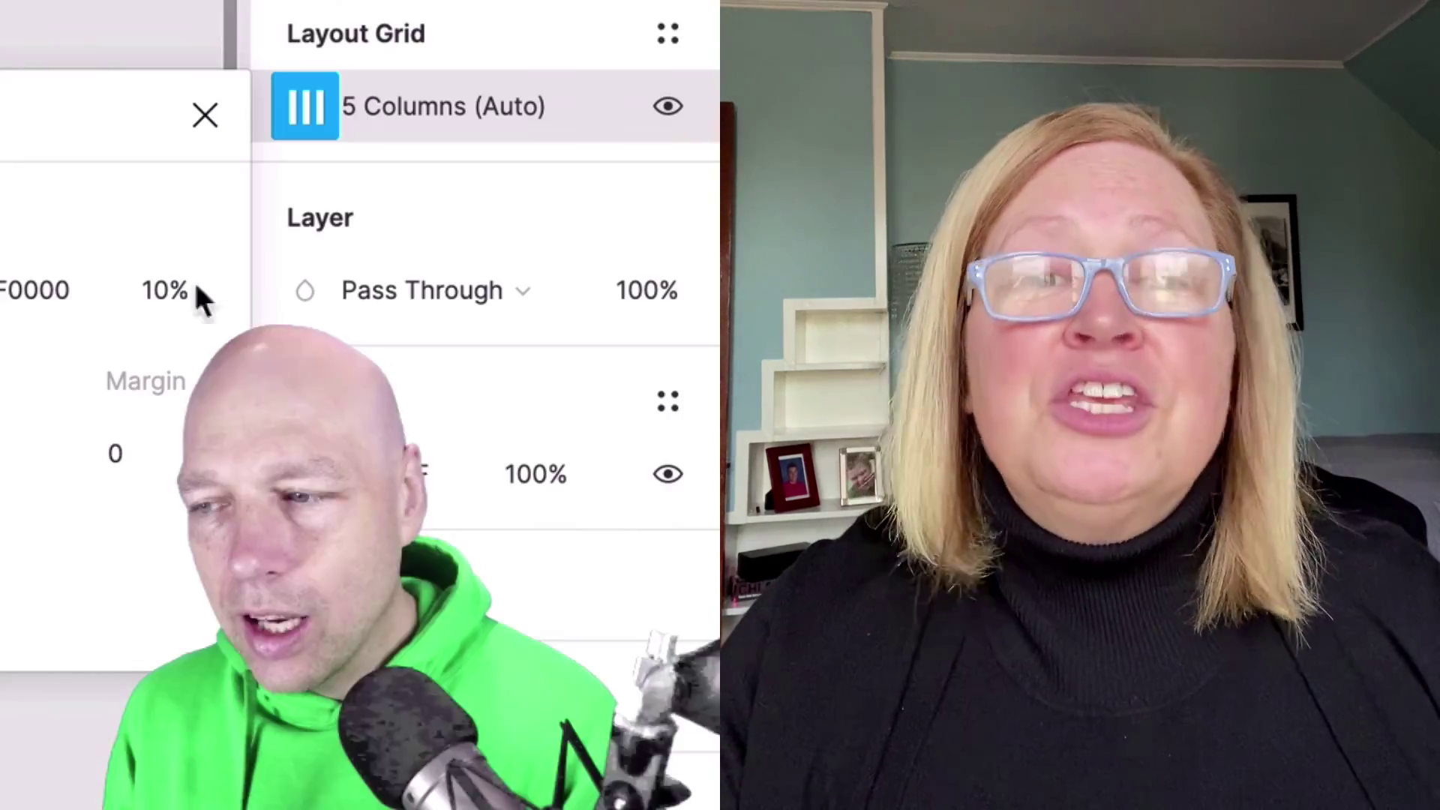
# Step: Enter 120 in the 5-column layout grid's Margin field
pyautogui.click(169, 455)
pyautogui.write('120')
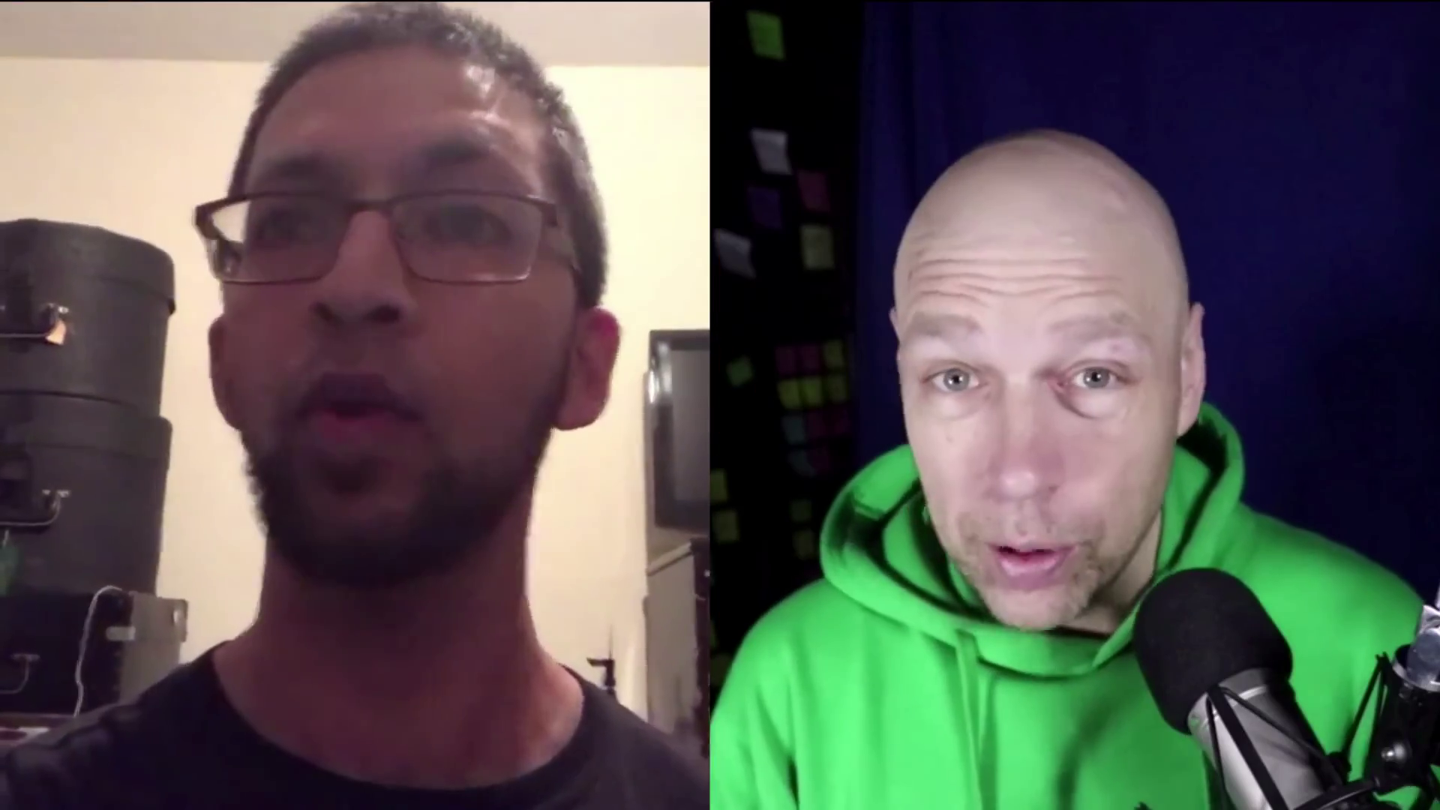